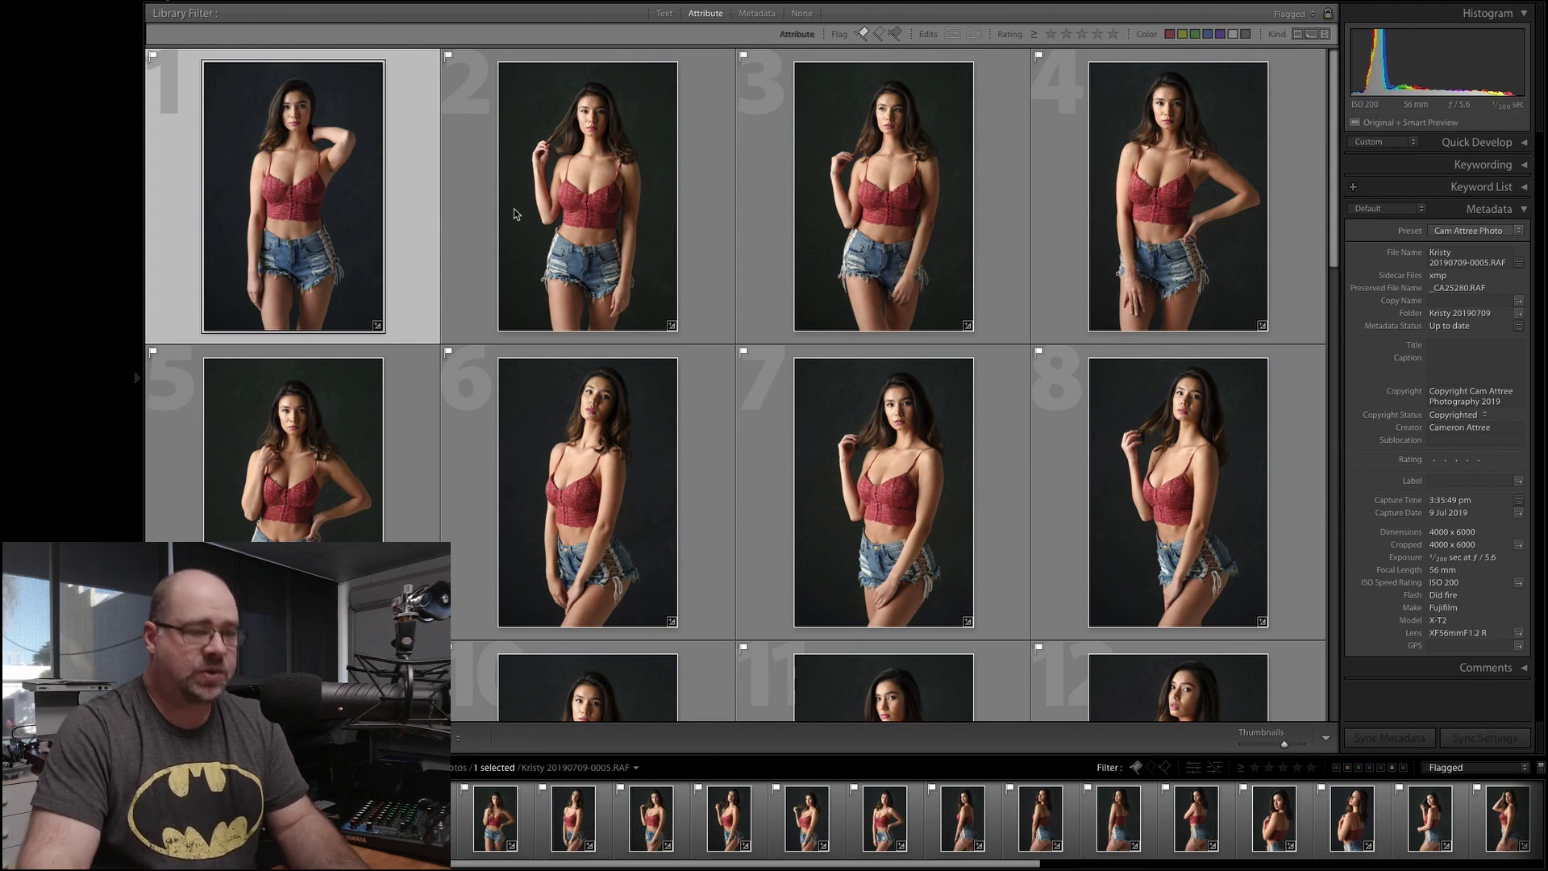
{"action": "scroll", "coordinate": [516, 214], "scroll_direction": "down", "scroll_amount": 10}
{"action": "scroll", "coordinate": [514, 213], "scroll_direction": "up", "scroll_amount": 10}
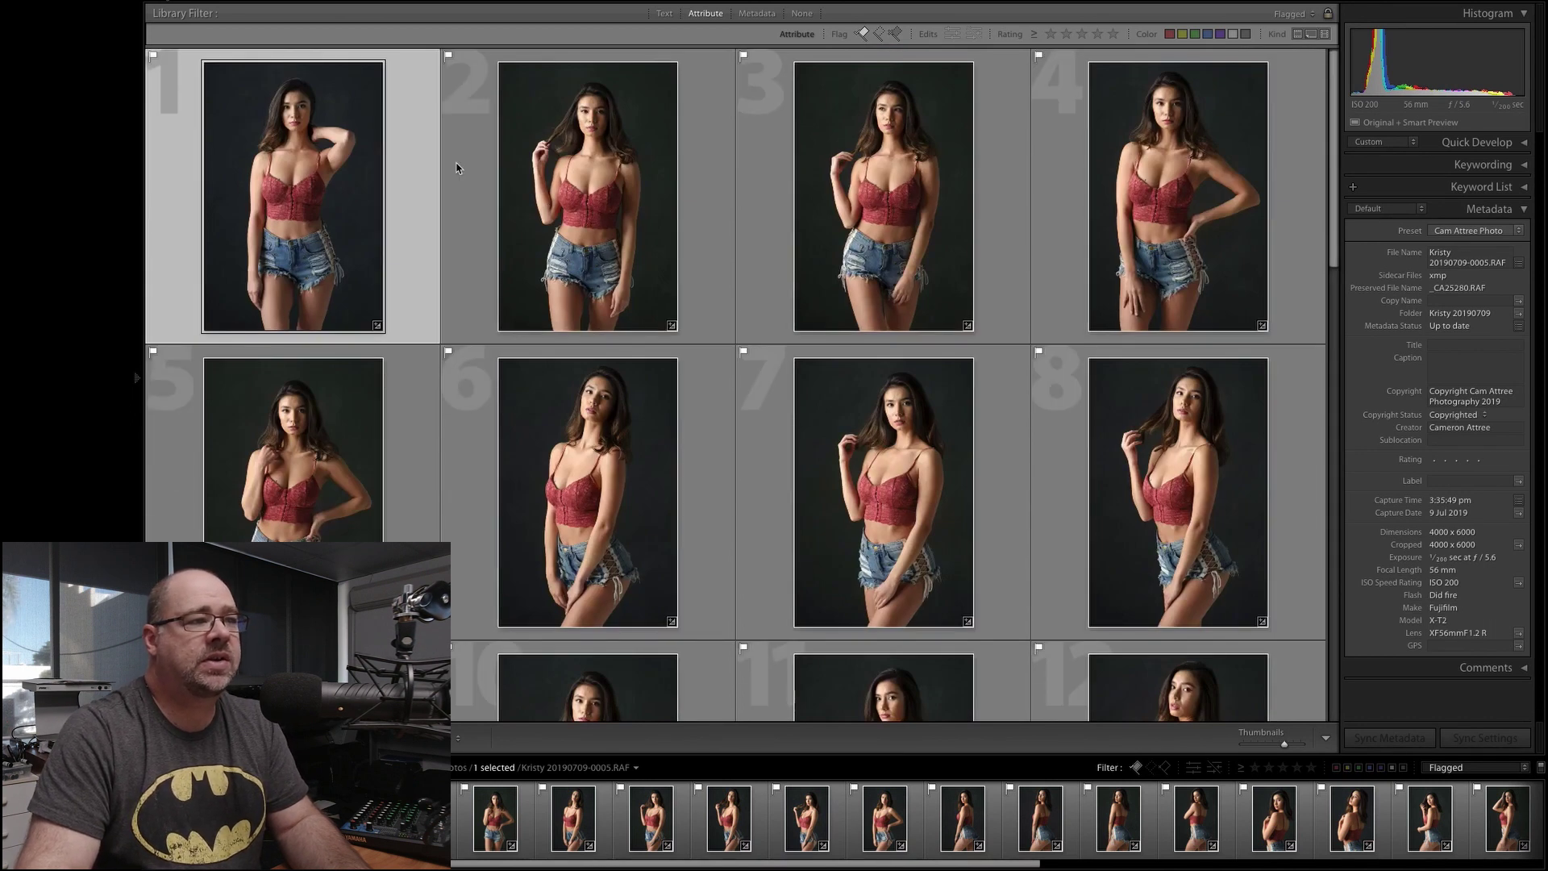
{"action": "scroll", "coordinate": [593, 380], "scroll_direction": "down", "scroll_amount": 4}
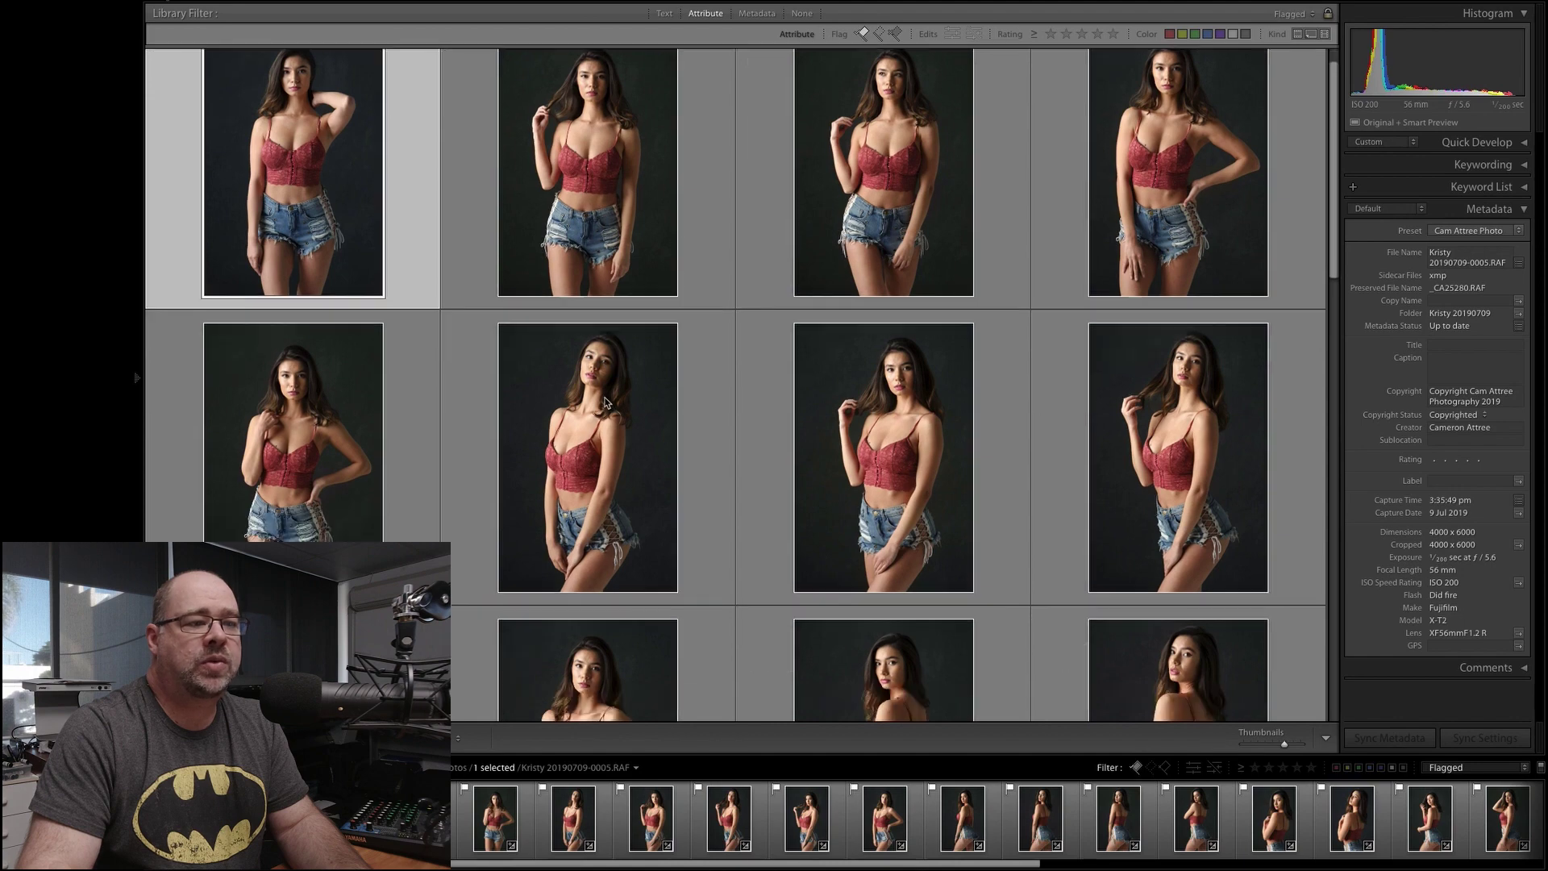
{"action": "scroll", "coordinate": [589, 395], "scroll_direction": "down", "scroll_amount": 2}
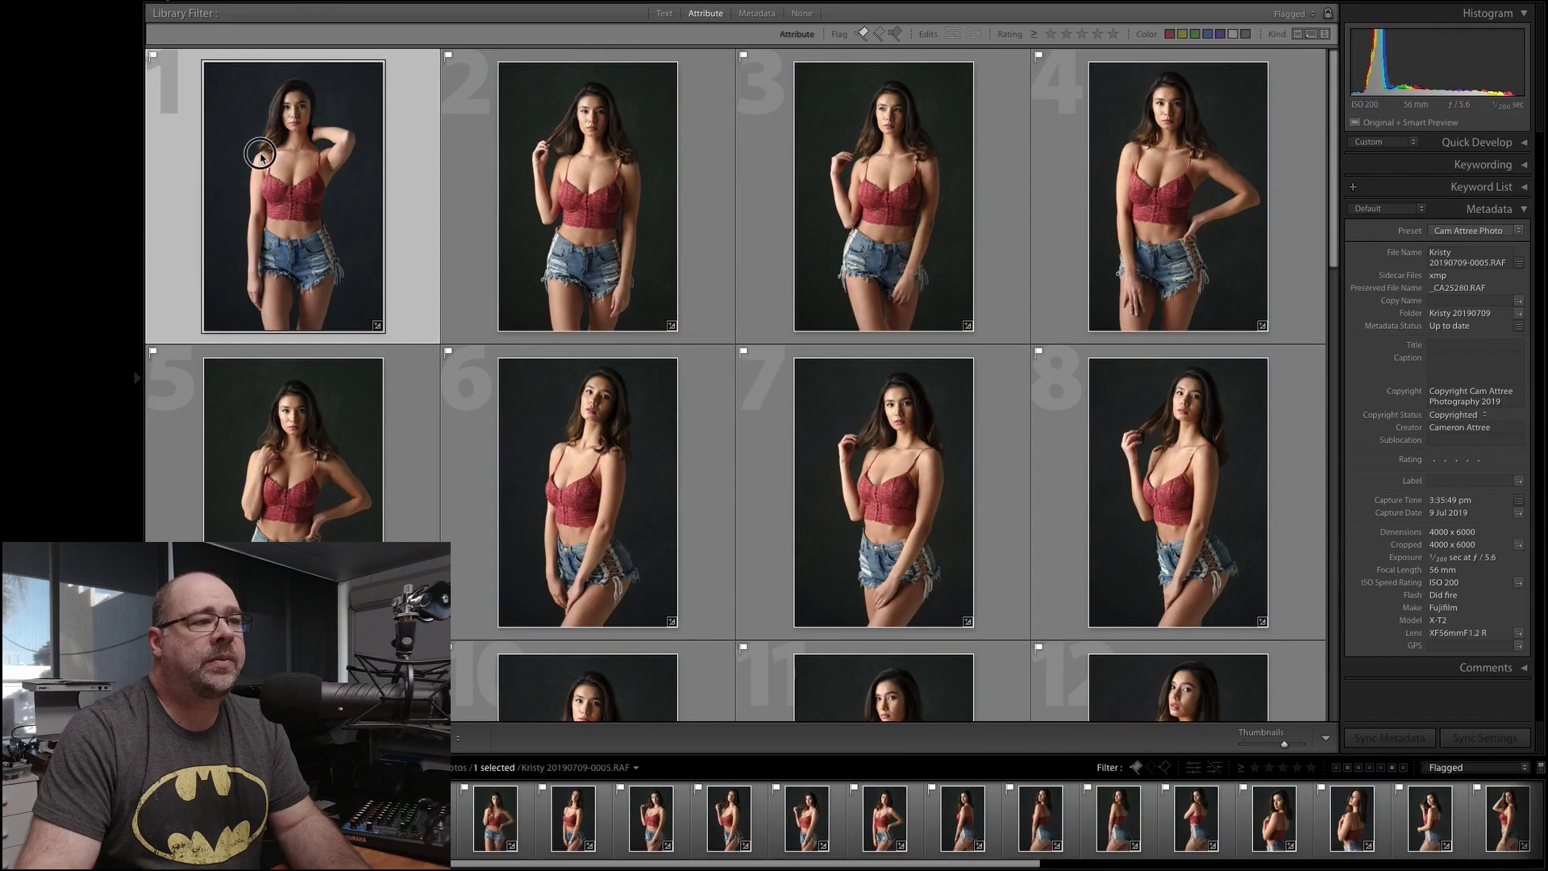
Step: Open the first portrait in the grid and examine the facial skin texture at 1:1 magnification
{"action": "double_click", "coordinate": [571, 232]}
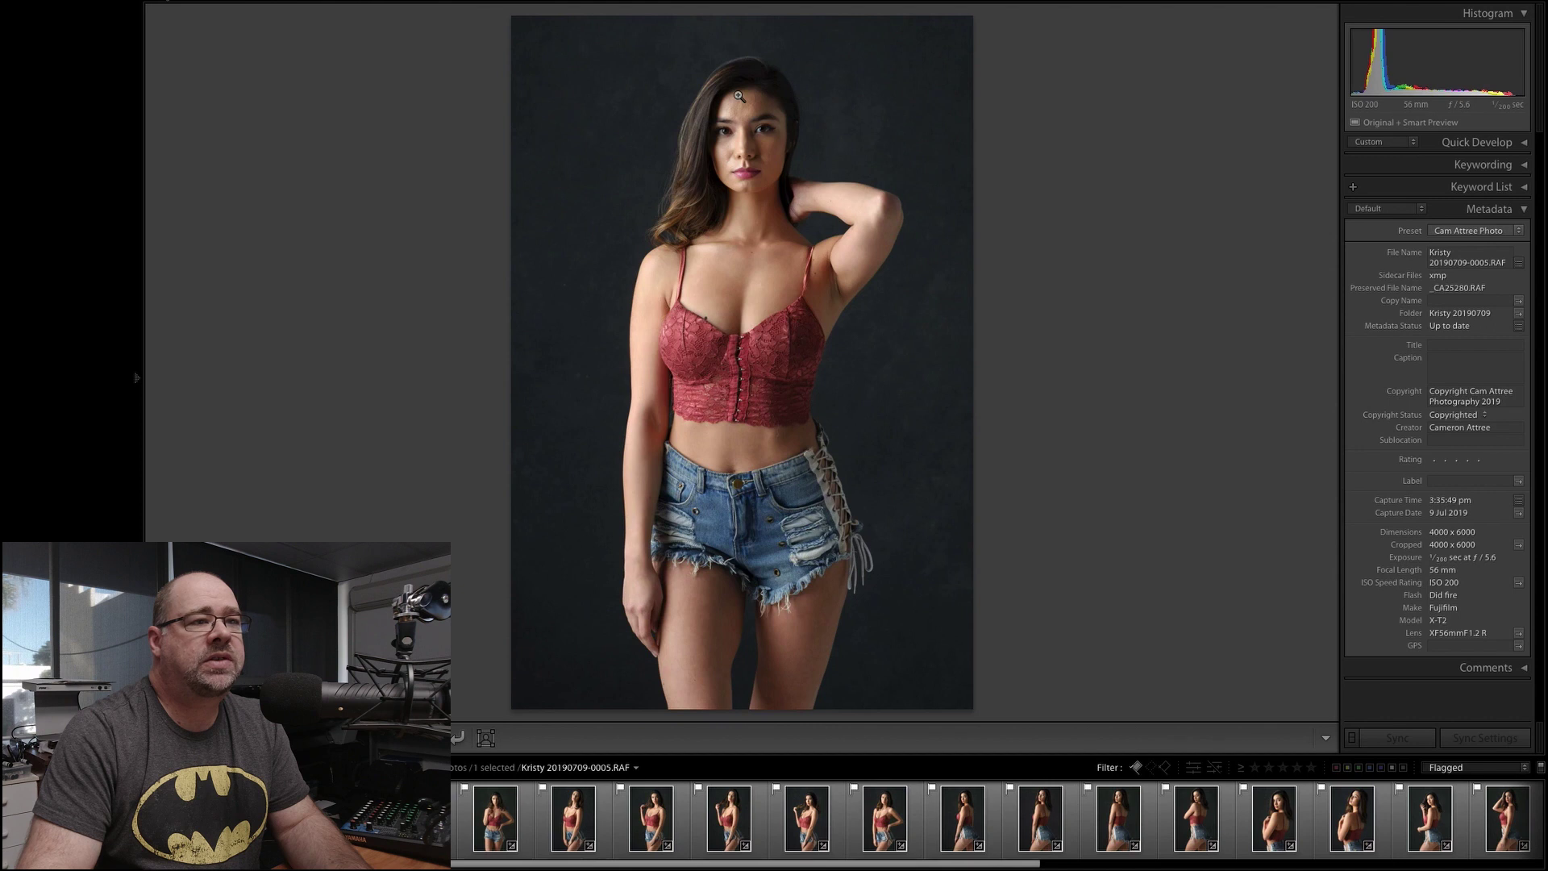
{"action": "left_click_drag", "start_coordinate": [747, 131], "coordinate": [742, 317]}
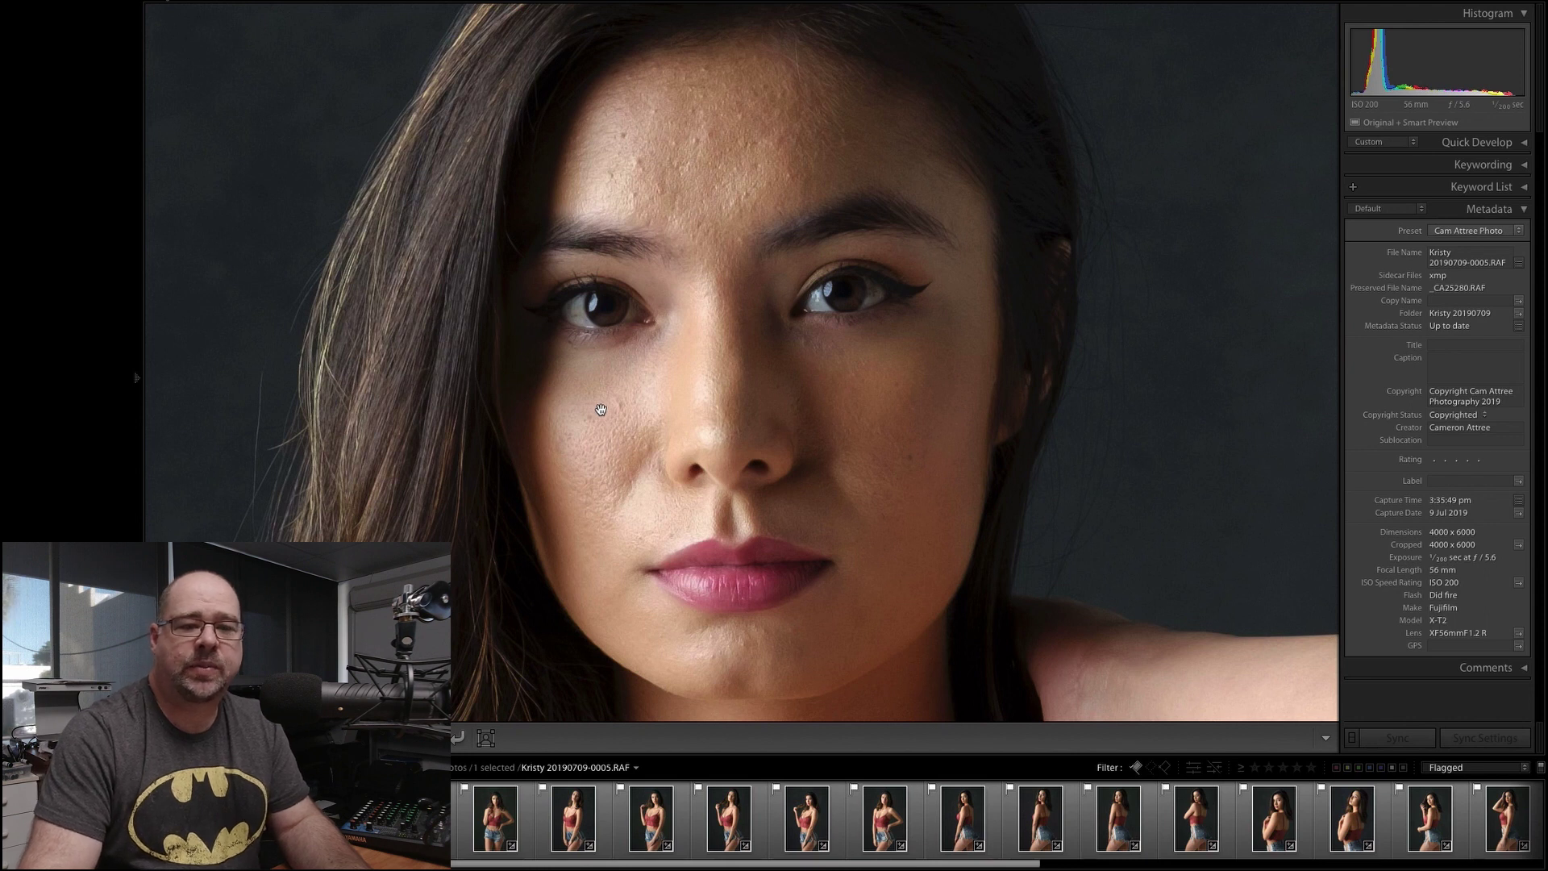
{"action": "left_click_drag", "start_coordinate": [601, 409], "coordinate": [687, 372]}
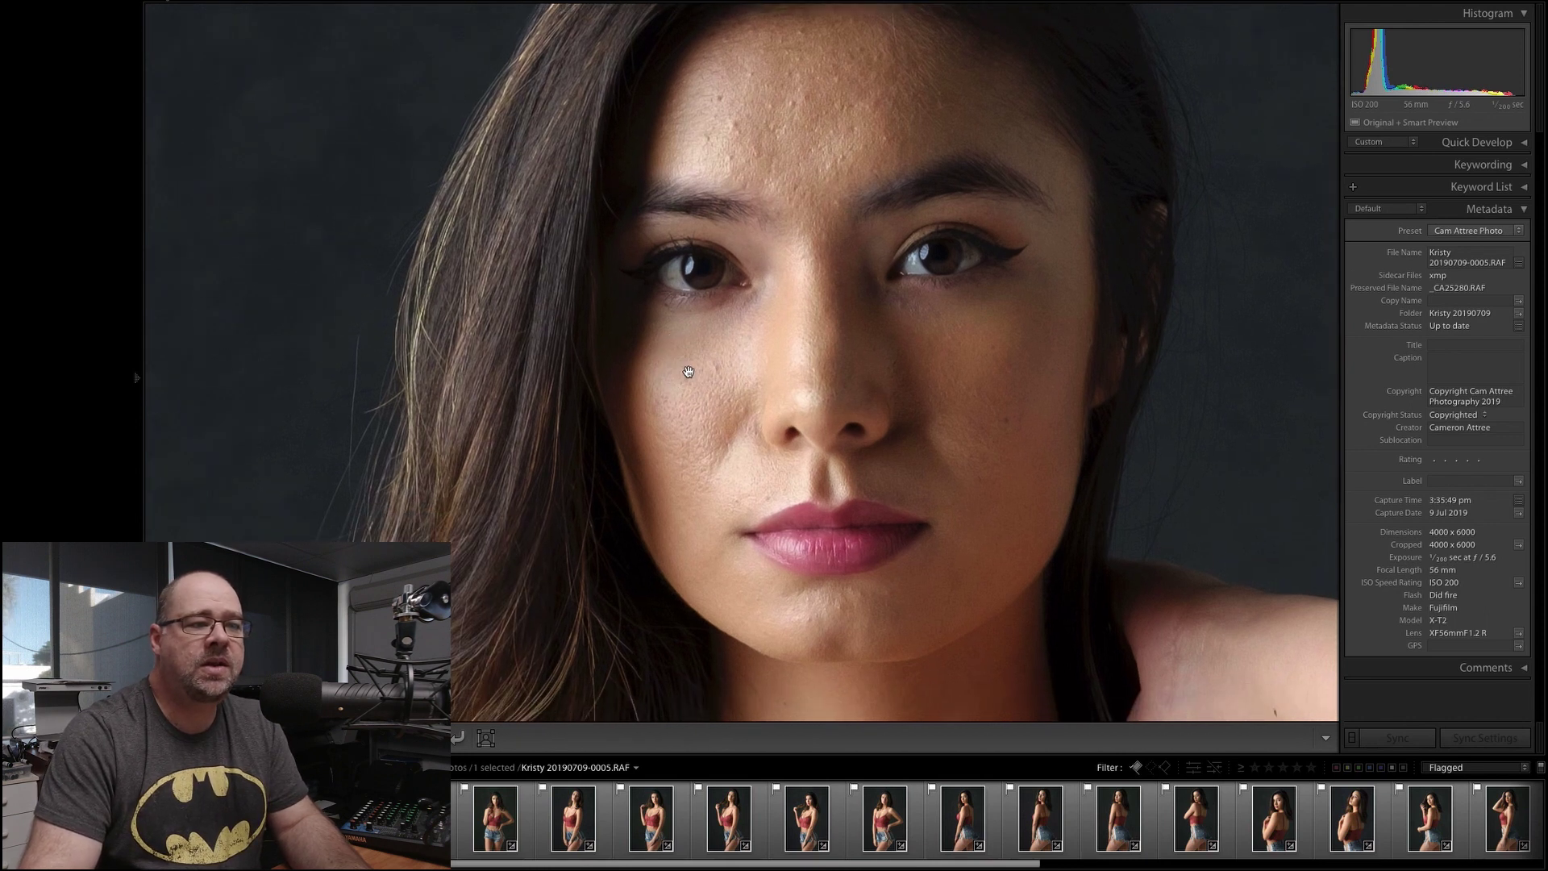
{"action": "left_click", "coordinate": [701, 432]}
{"action": "left_click", "coordinate": [680, 449]}
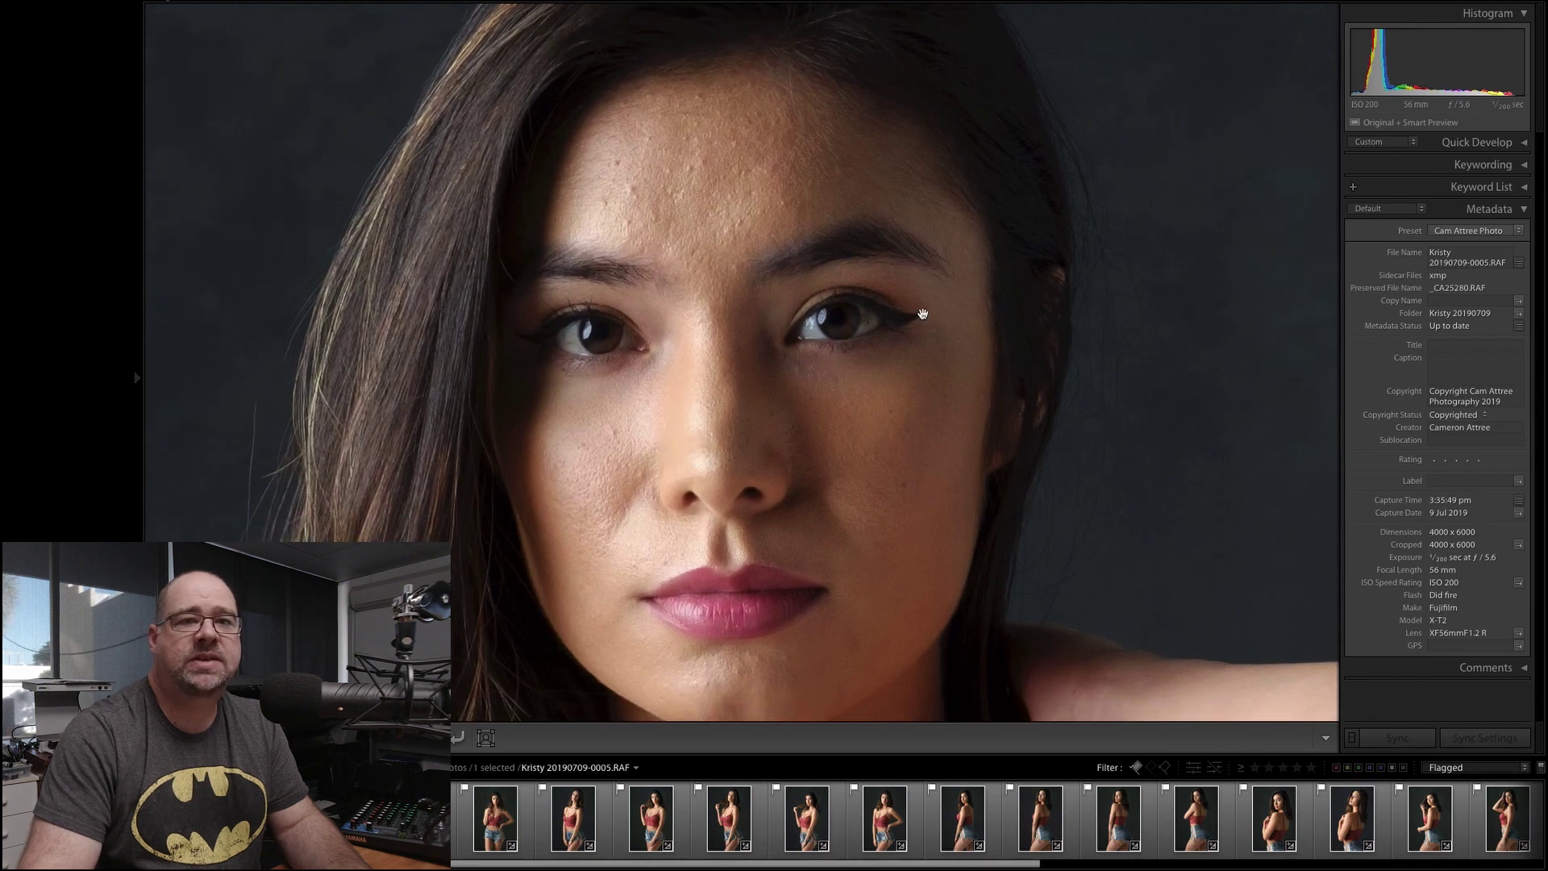
{"action": "left_click_drag", "start_coordinate": [941, 454], "coordinate": [985, 316]}
{"action": "left_click_drag", "start_coordinate": [860, 322], "coordinate": [855, 420]}
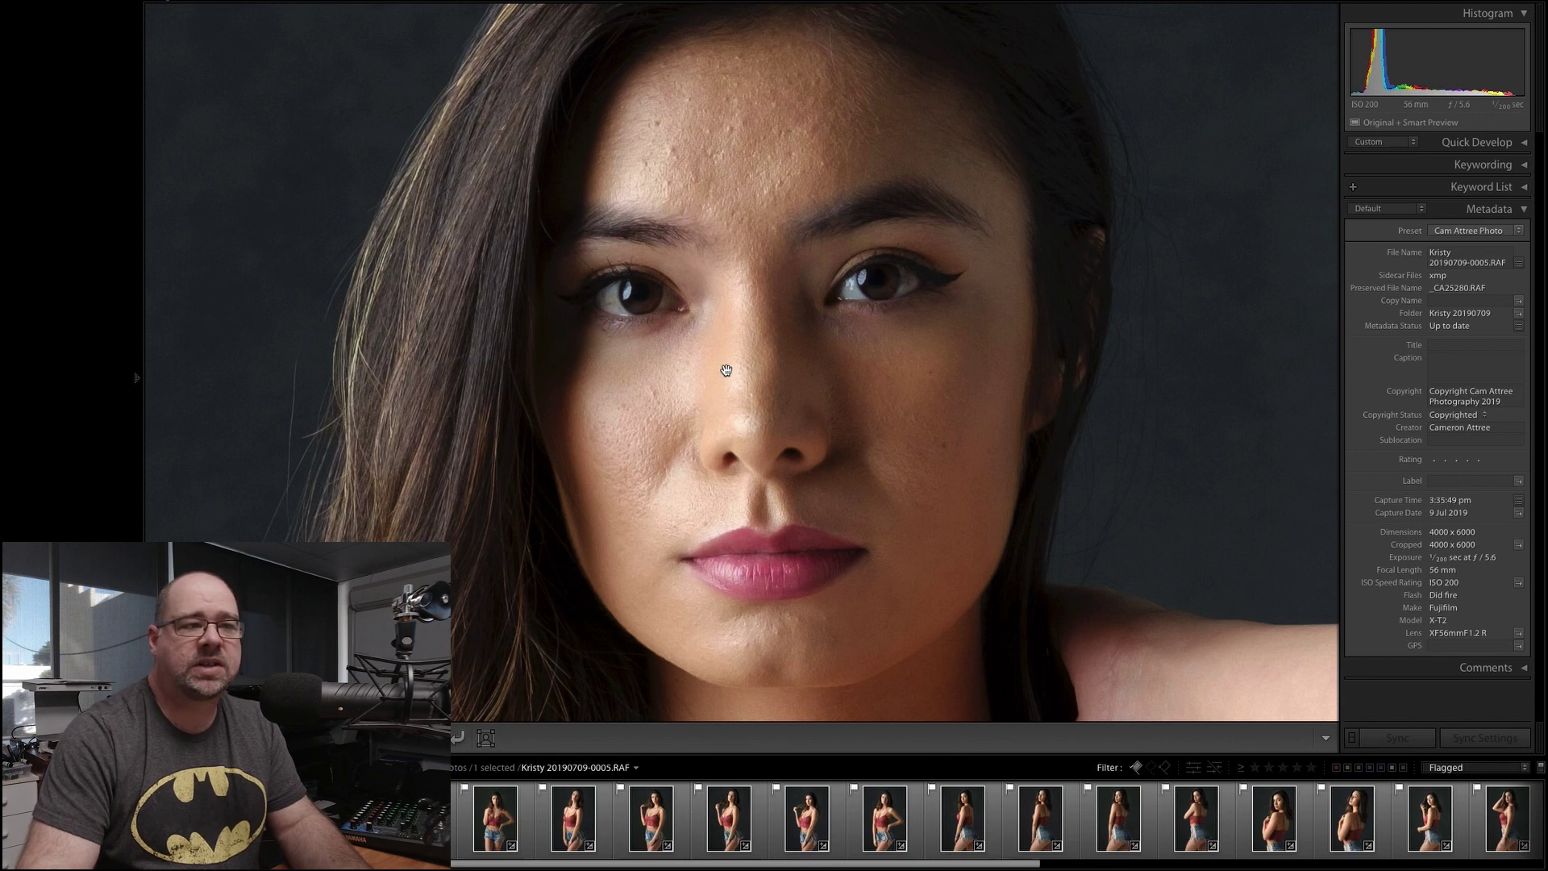
{"action": "mouse_move", "coordinate": [726, 370]}
{"action": "left_mouse_down"}
{"action": "mouse_move", "coordinate": [694, 360]}
{"action": "mouse_move", "coordinate": [700, 380]}
{"action": "left_mouse_up"}
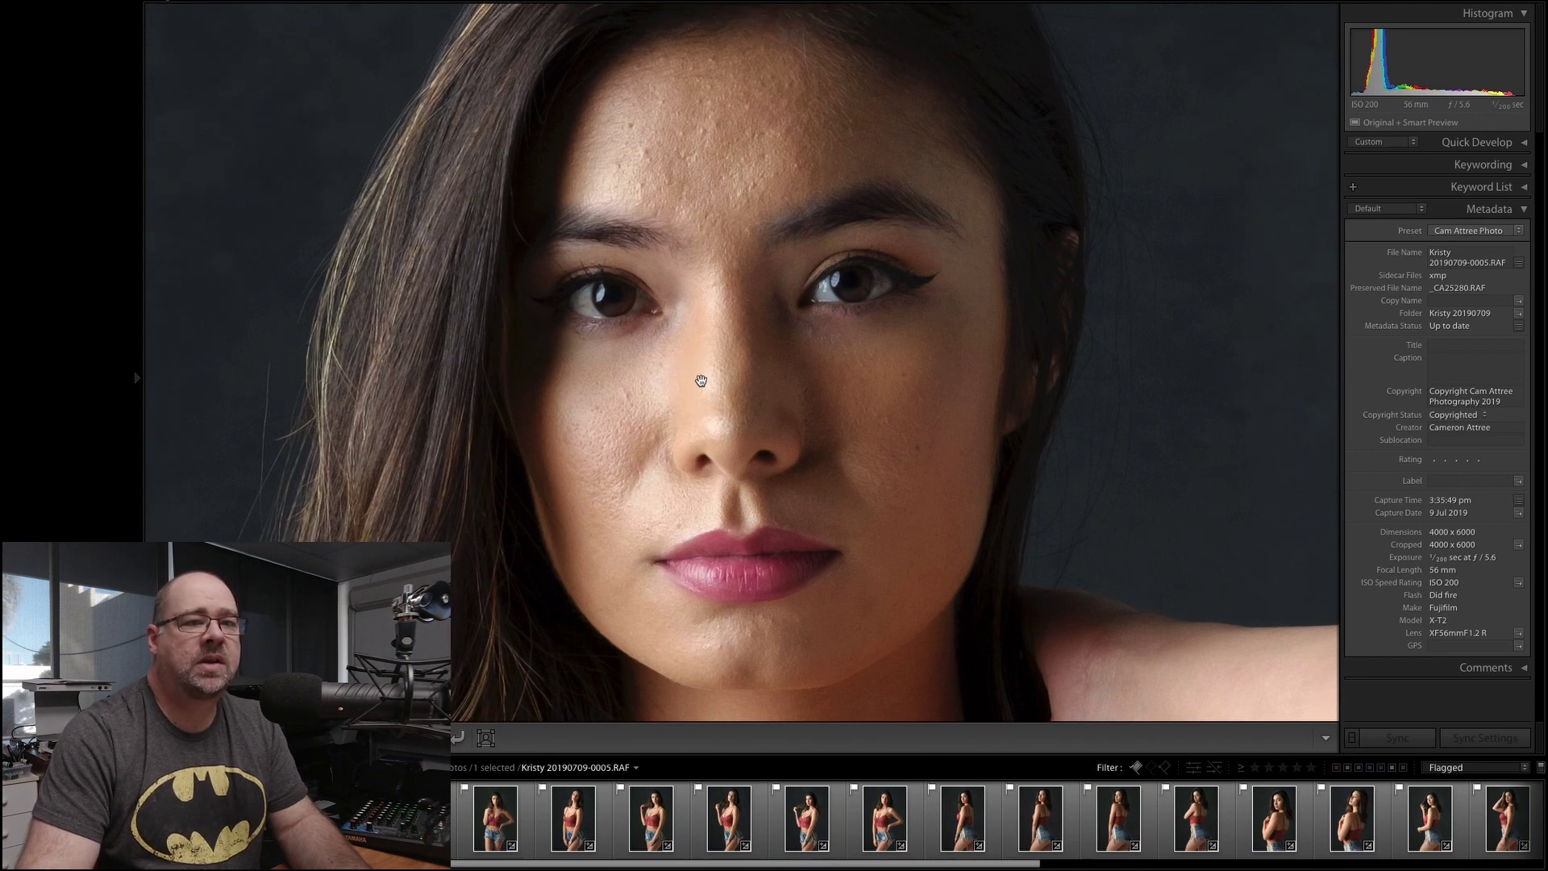
Step: In the Develop module, add a graduated filter that covers the whole portrait and set its Texture to -61
{"action": "key", "text": "d"}
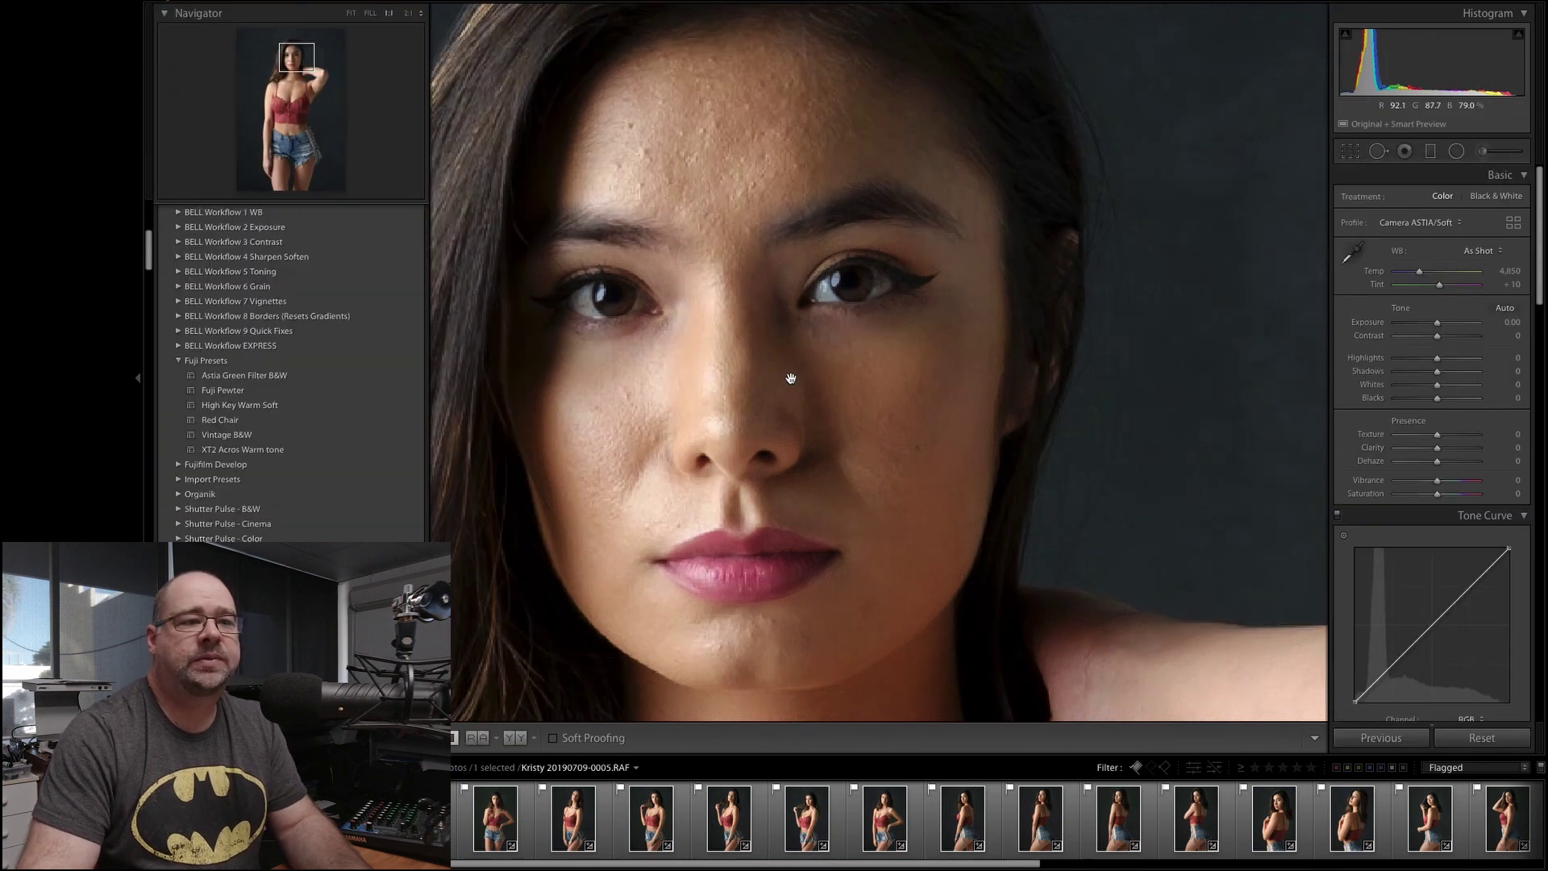
{"action": "left_click_drag", "start_coordinate": [747, 350], "coordinate": [856, 344]}
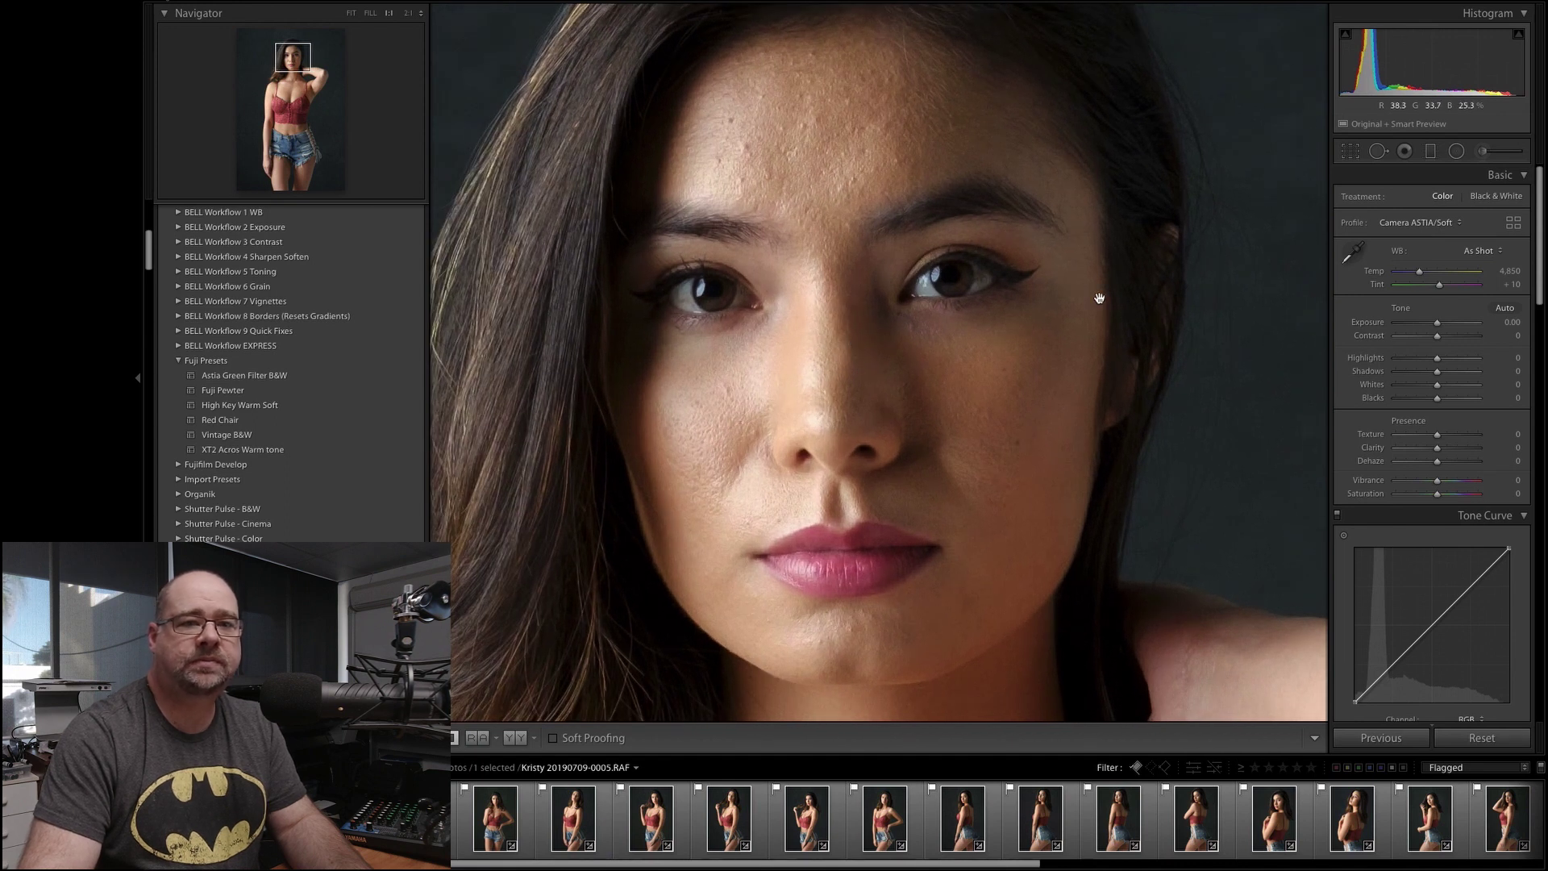
{"action": "left_click", "coordinate": [839, 316]}
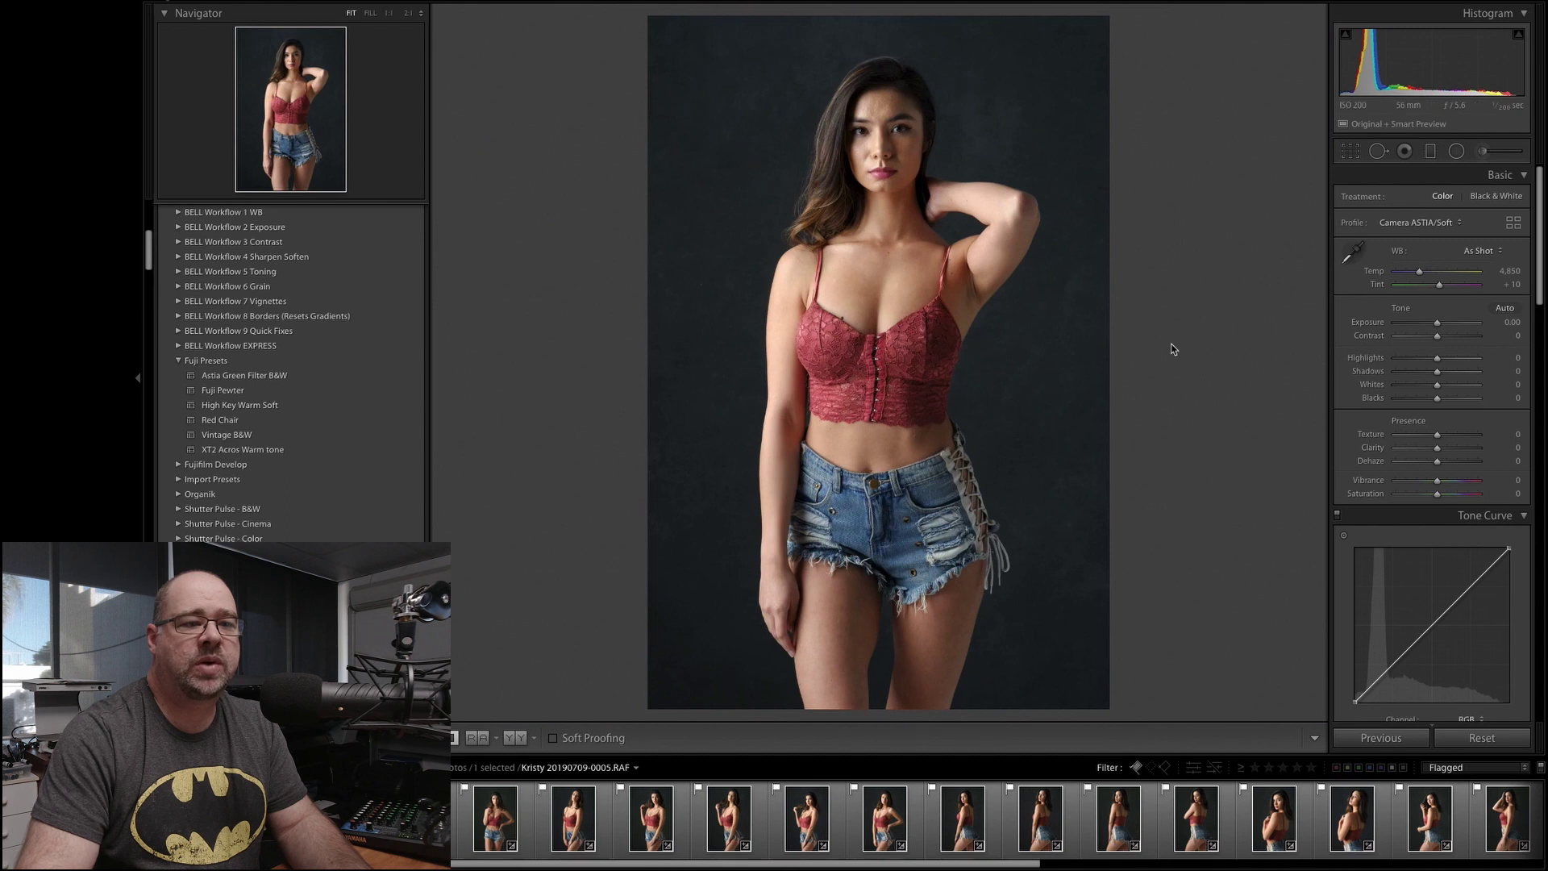
{"action": "left_click", "coordinate": [1431, 151]}
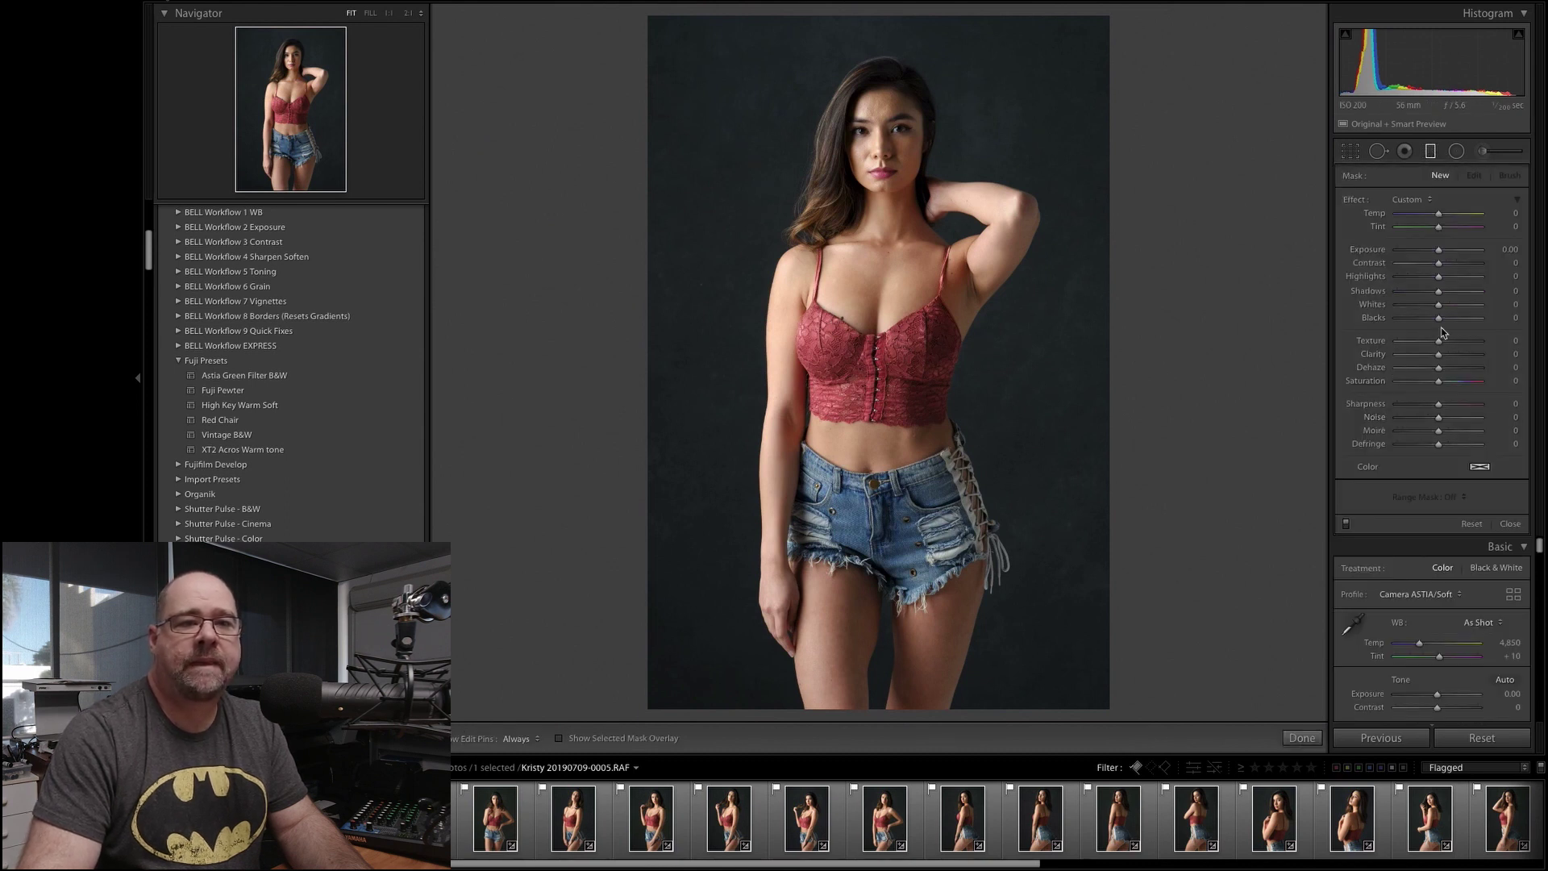
{"action": "mouse_move", "coordinate": [866, 19]}
{"action": "left_mouse_down"}
{"action": "mouse_move", "coordinate": [919, 387]}
{"action": "mouse_move", "coordinate": [907, 663]}
{"action": "mouse_move", "coordinate": [888, 725]}
{"action": "left_mouse_up"}
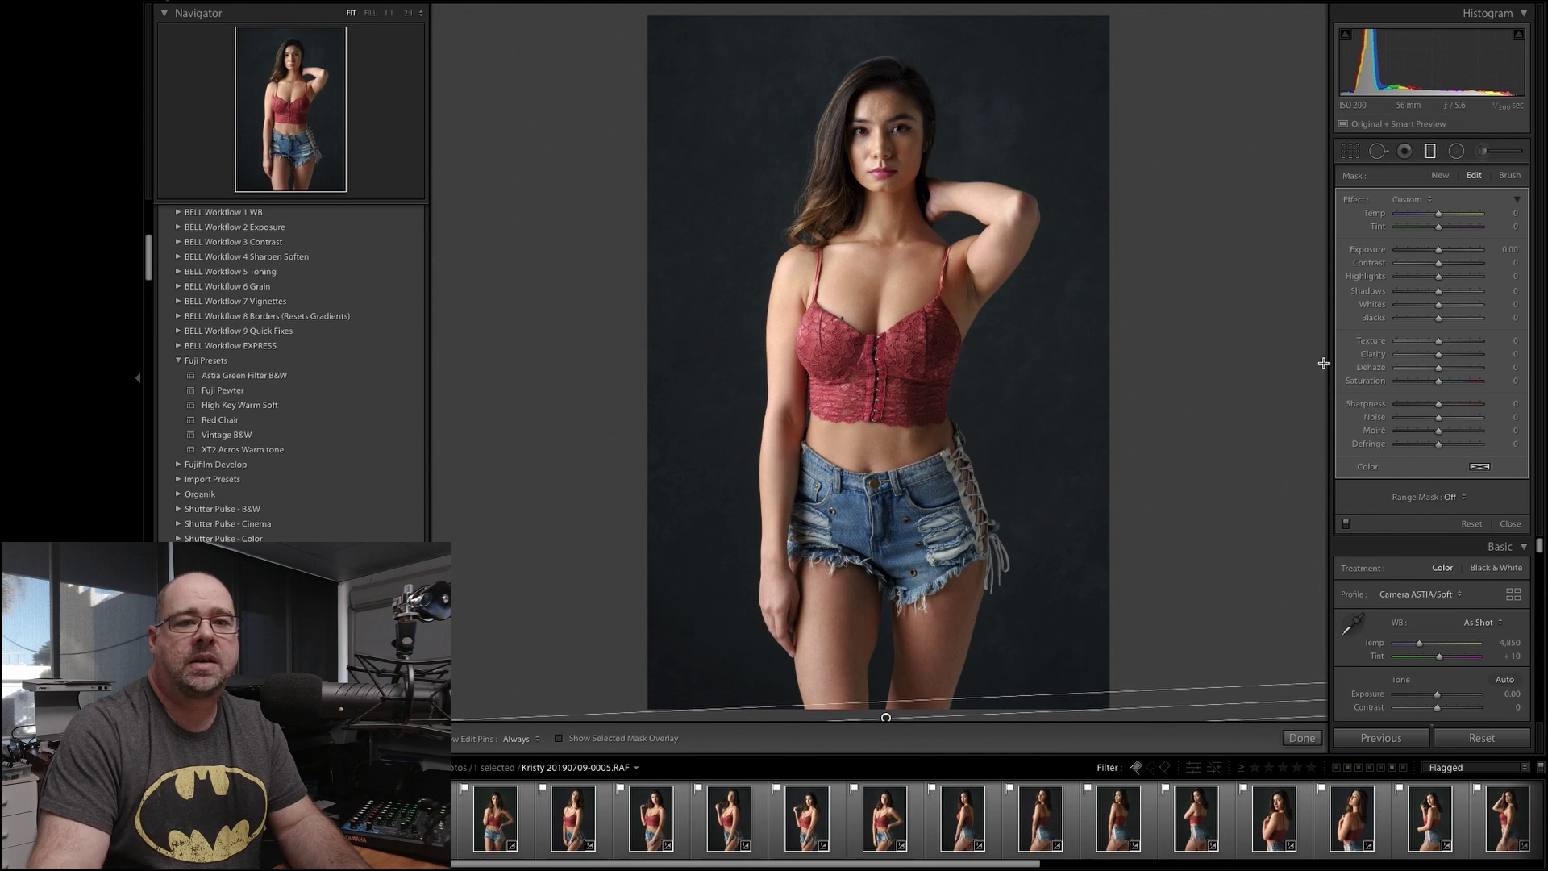
{"action": "left_click_drag", "start_coordinate": [1437, 345], "coordinate": [1411, 345]}
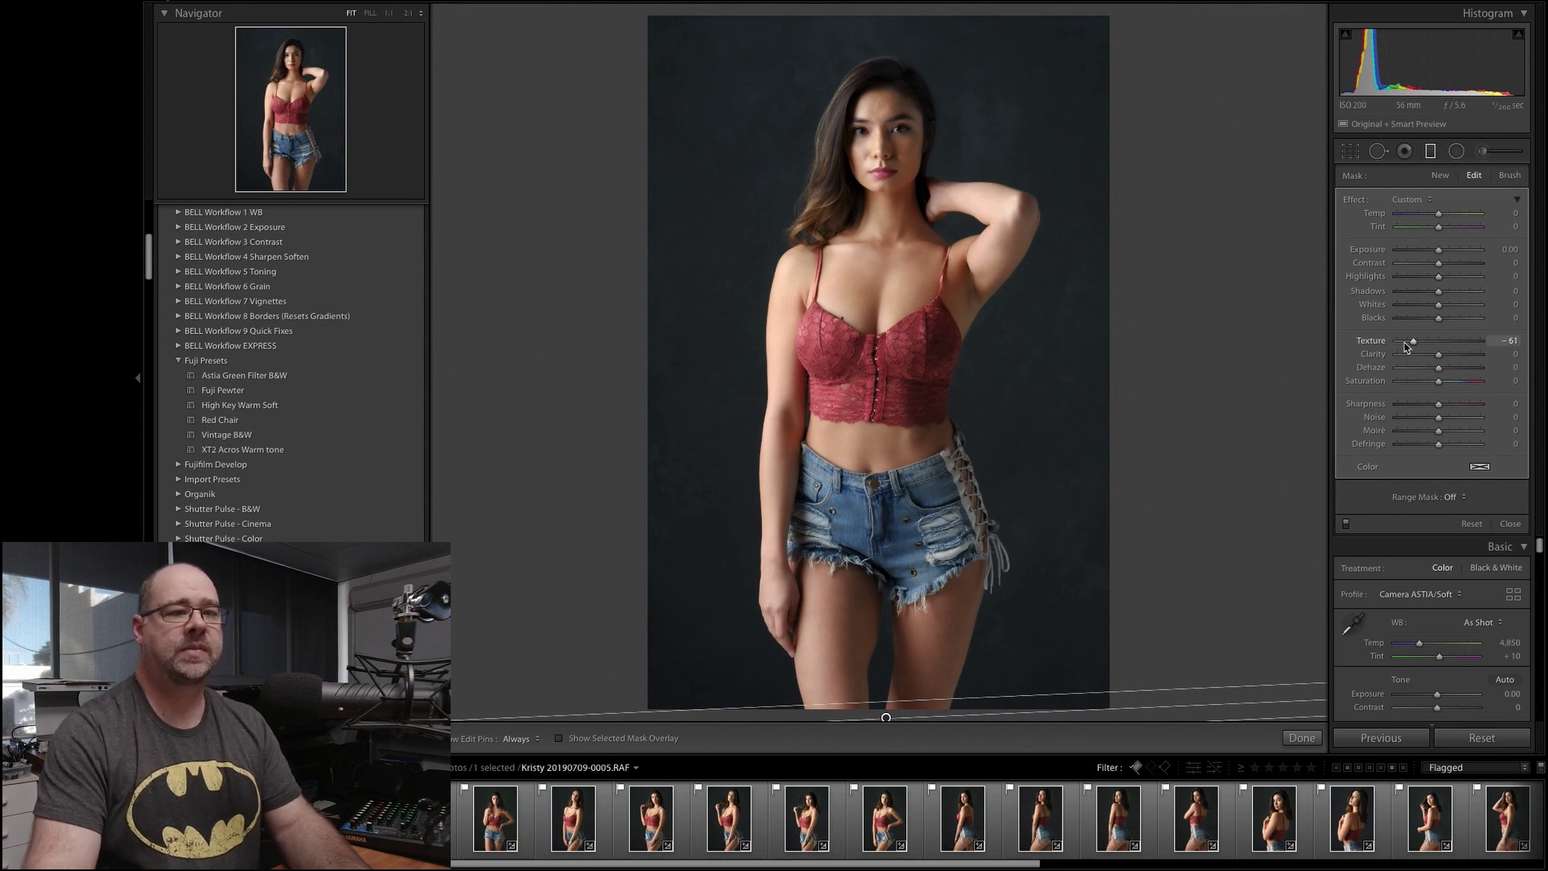
Step: Inspect the face at 1:1 and compare the skin with the graduated filter's effect off and on
{"action": "left_click", "coordinate": [887, 131]}
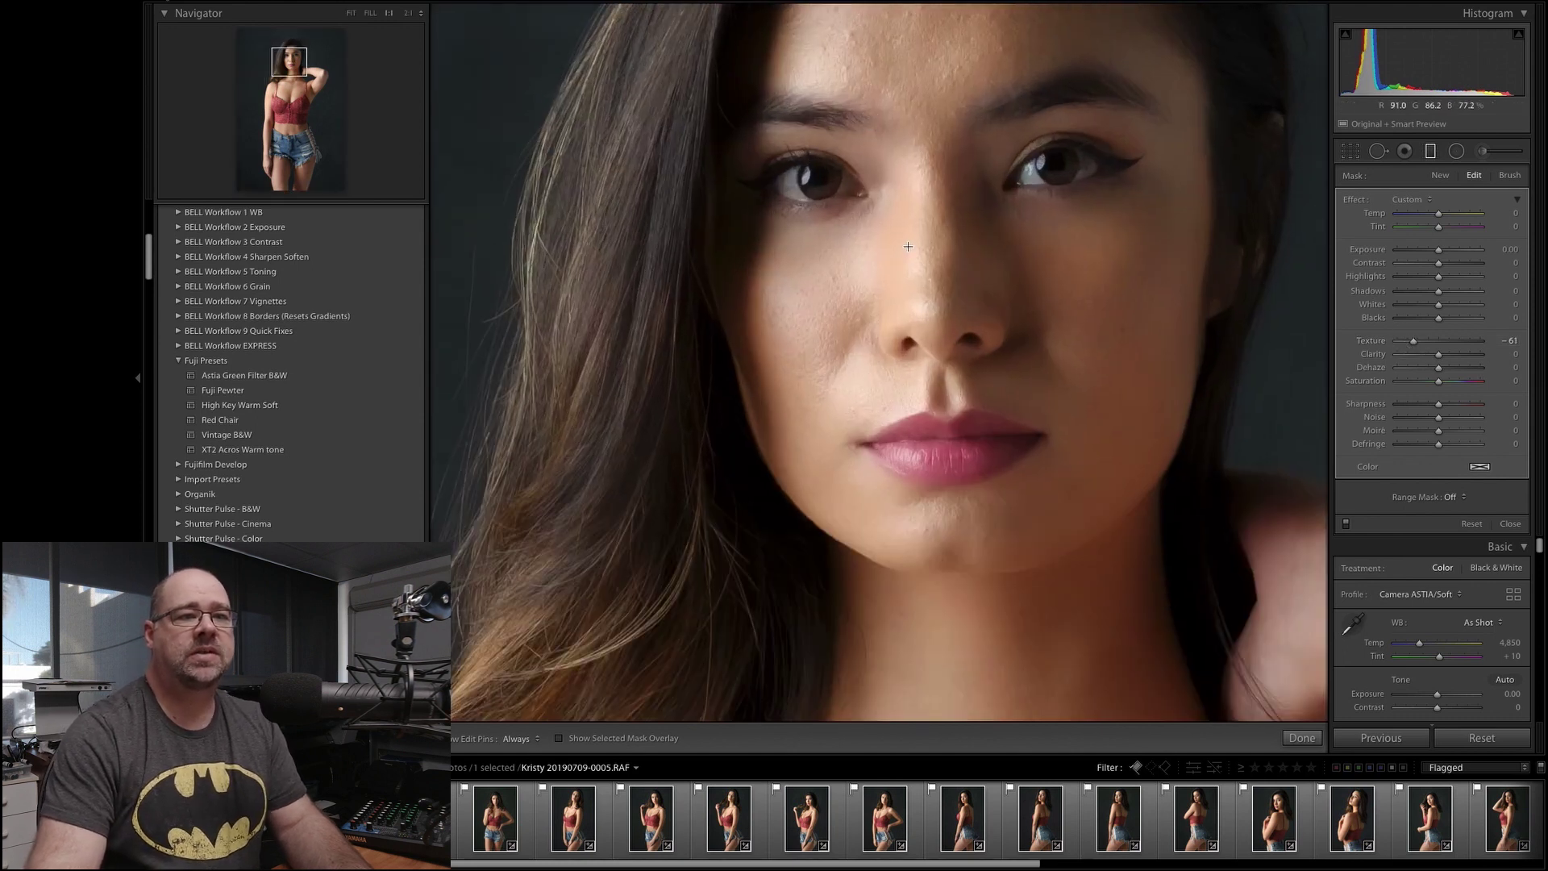
{"action": "left_click_drag", "start_coordinate": [929, 225], "coordinate": [875, 332]}
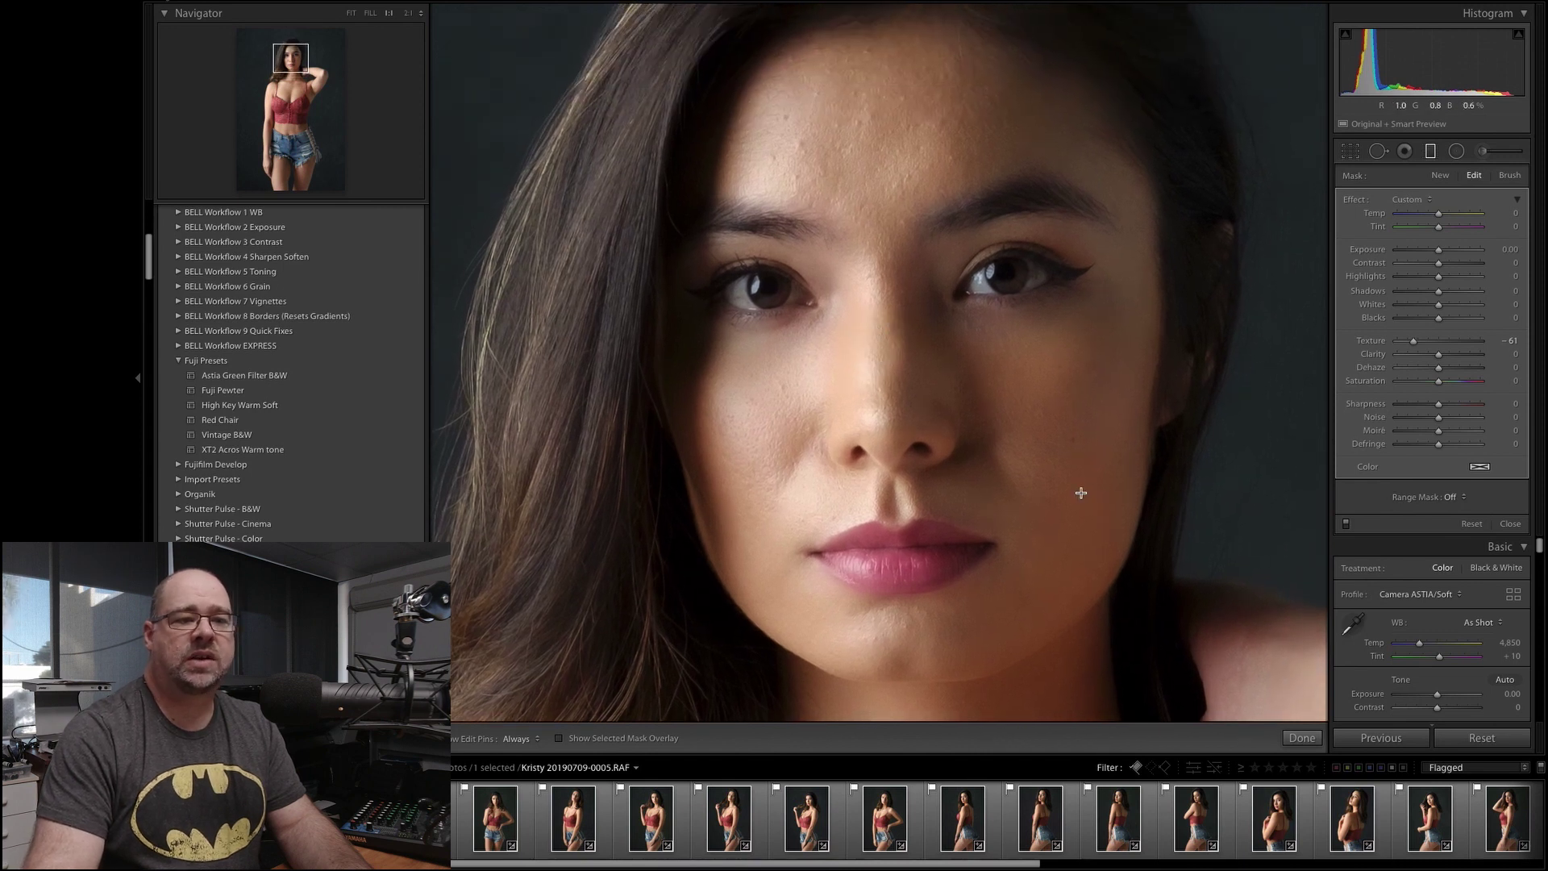
{"action": "mouse_move", "coordinate": [777, 514]}
{"action": "left_mouse_down"}
{"action": "mouse_move", "coordinate": [884, 466]}
{"action": "mouse_move", "coordinate": [794, 508]}
{"action": "left_mouse_up"}
{"action": "left_click", "coordinate": [1347, 528]}
{"action": "left_click", "coordinate": [1346, 529]}
{"action": "left_click", "coordinate": [1346, 529]}
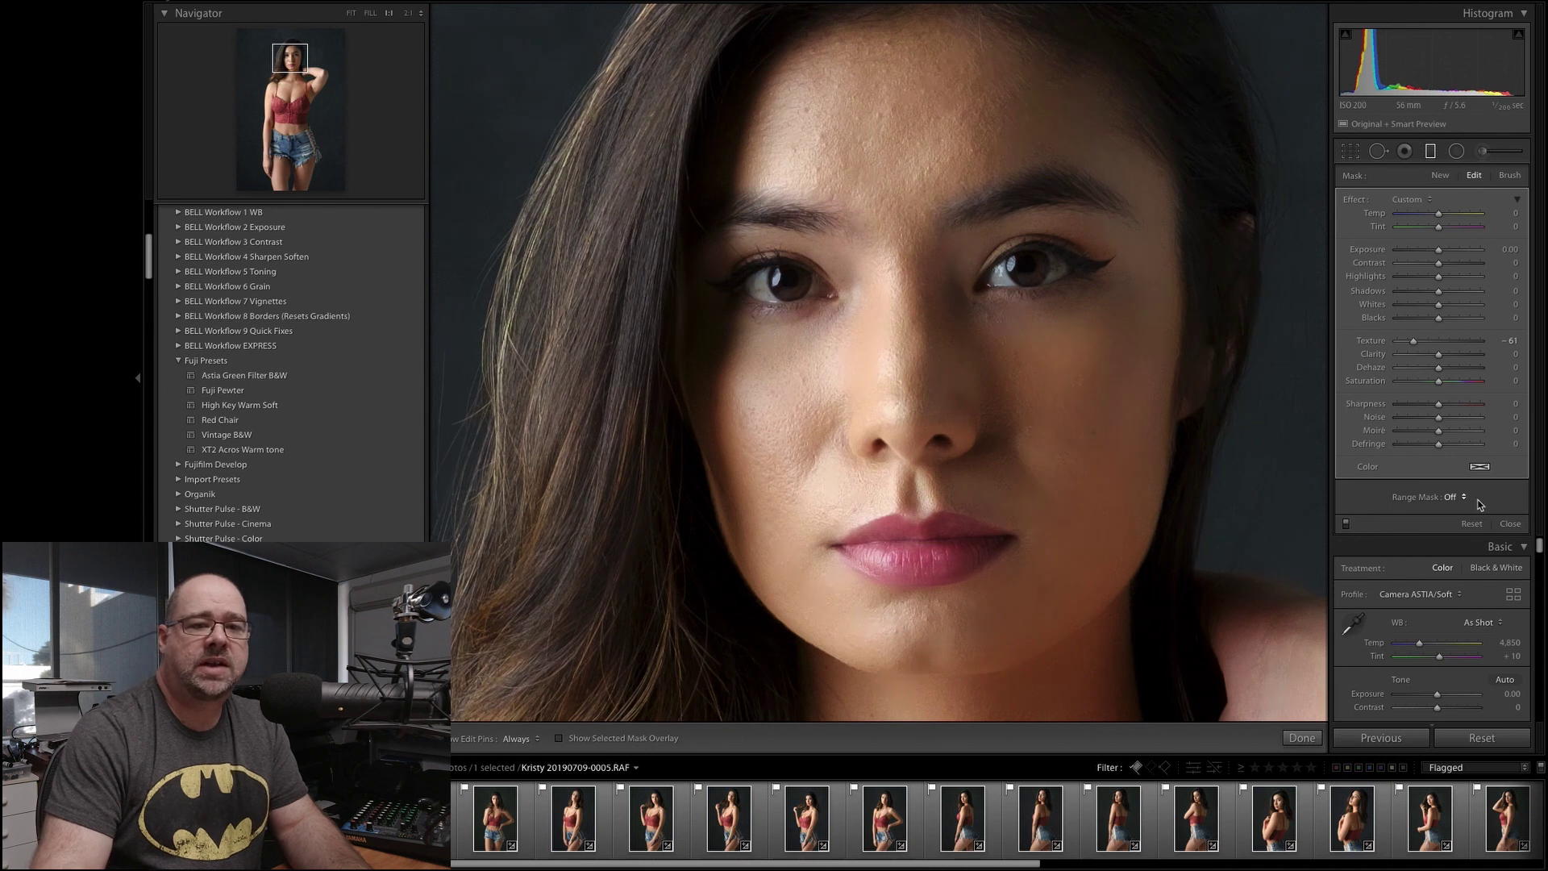
Step: Set the graduated filter's range mask to Color and sample the skin tone on the forehead
{"action": "left_click", "coordinate": [1458, 498]}
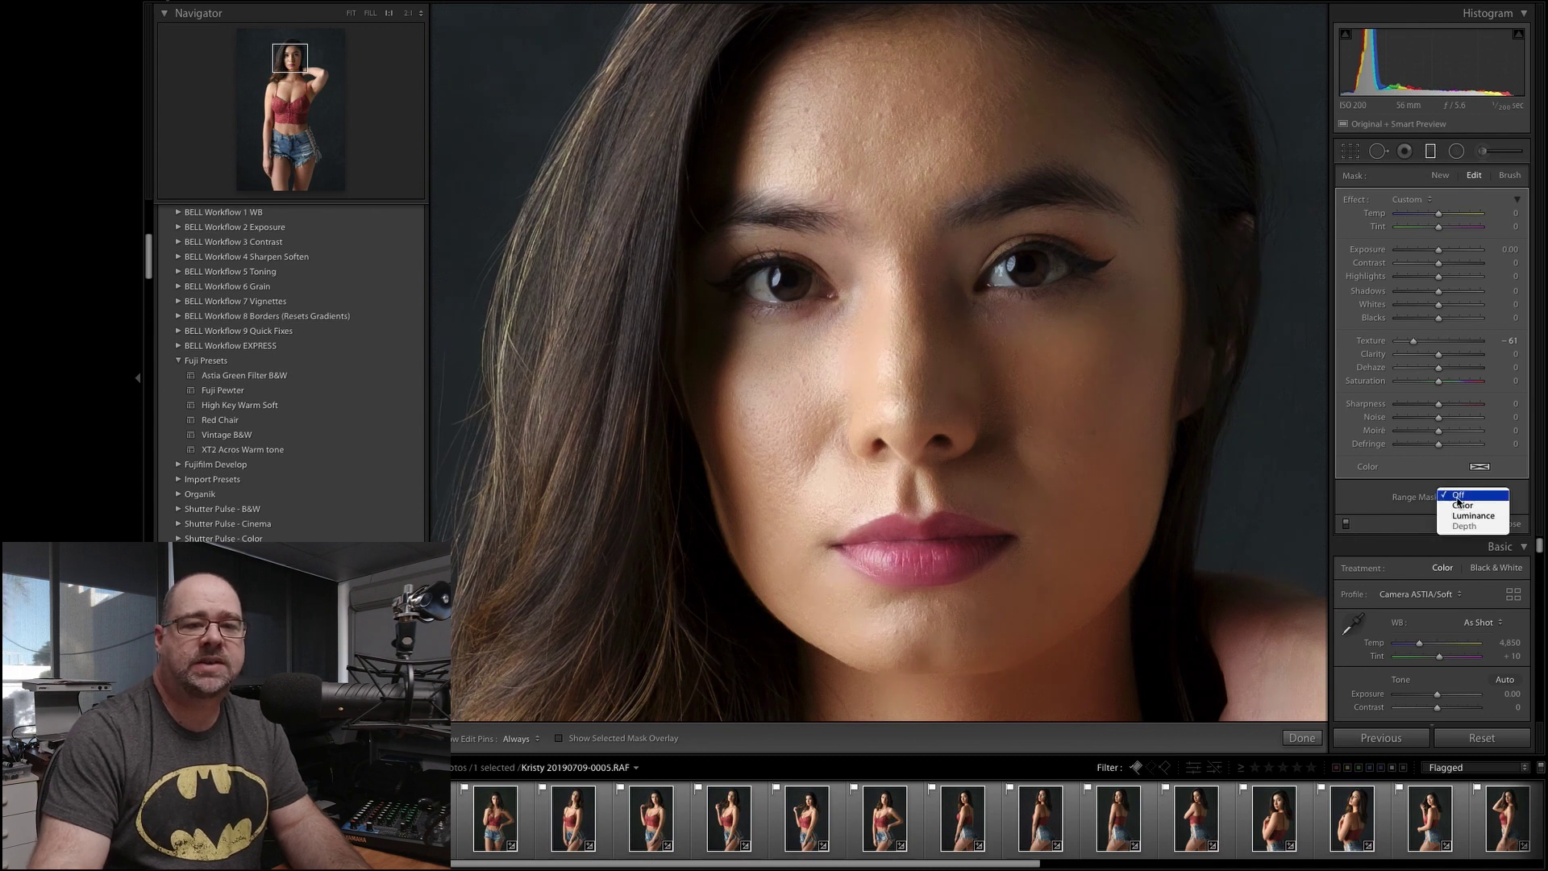
{"action": "left_click", "coordinate": [1467, 510]}
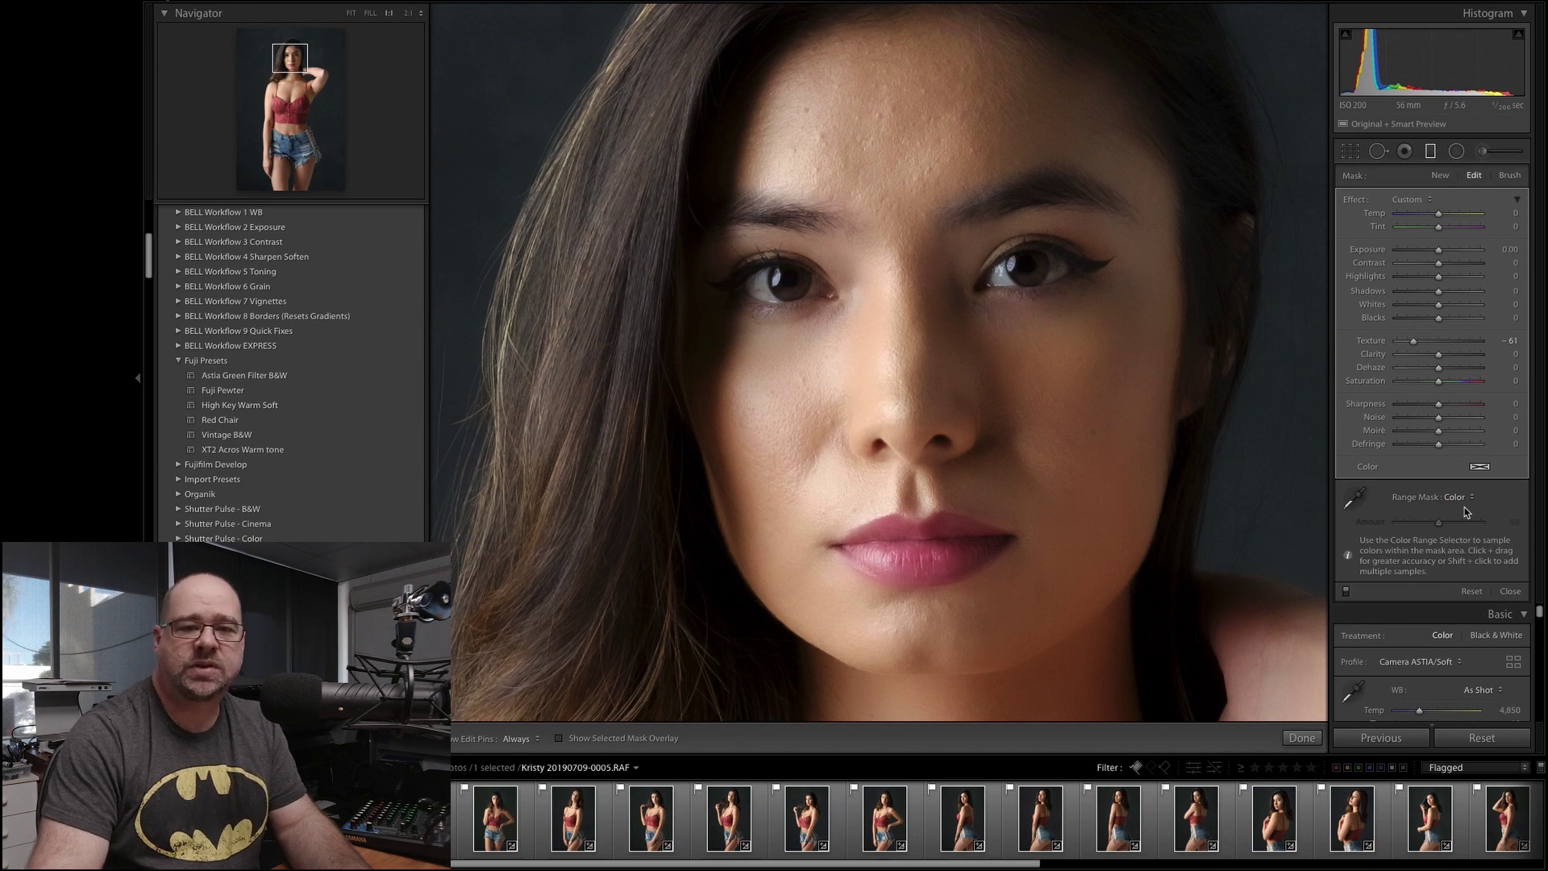
{"action": "left_click", "coordinate": [1362, 492]}
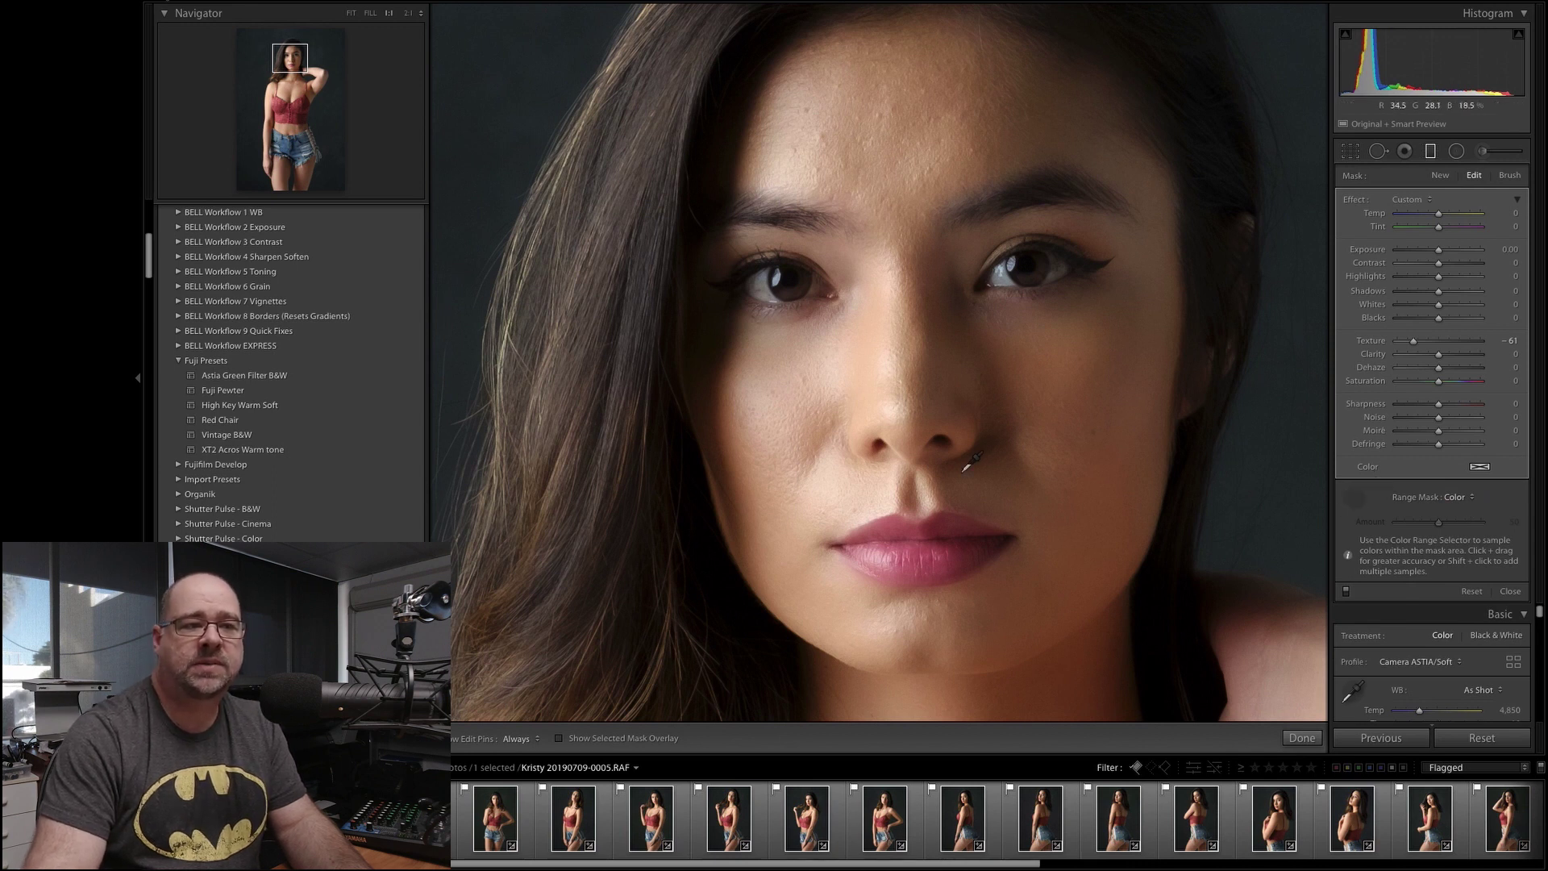
{"action": "left_click", "coordinate": [879, 137]}
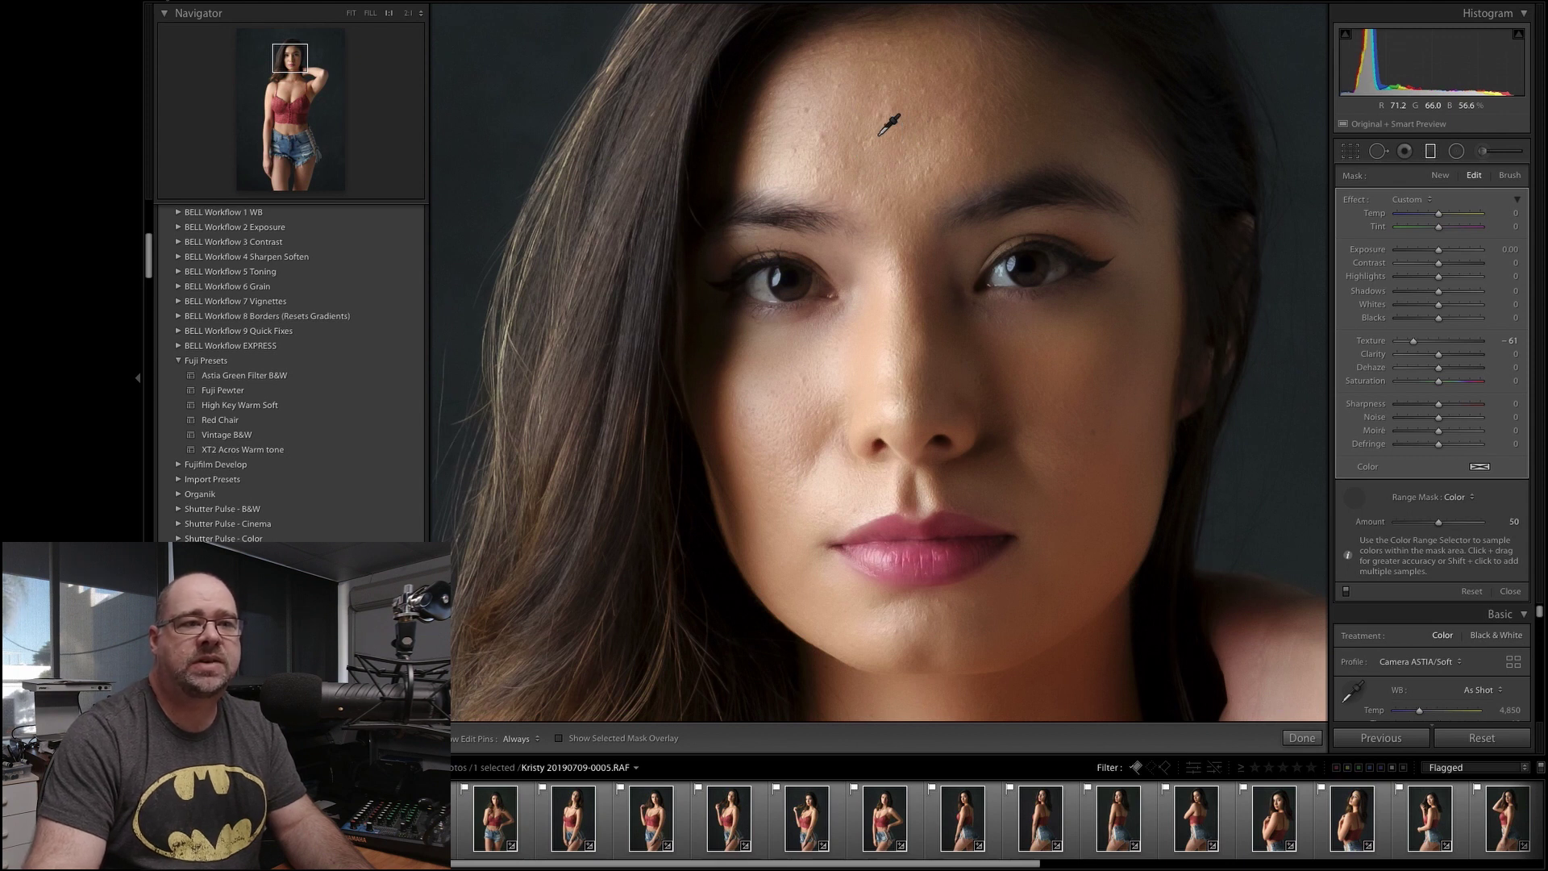
{"action": "left_click", "coordinate": [1355, 495]}
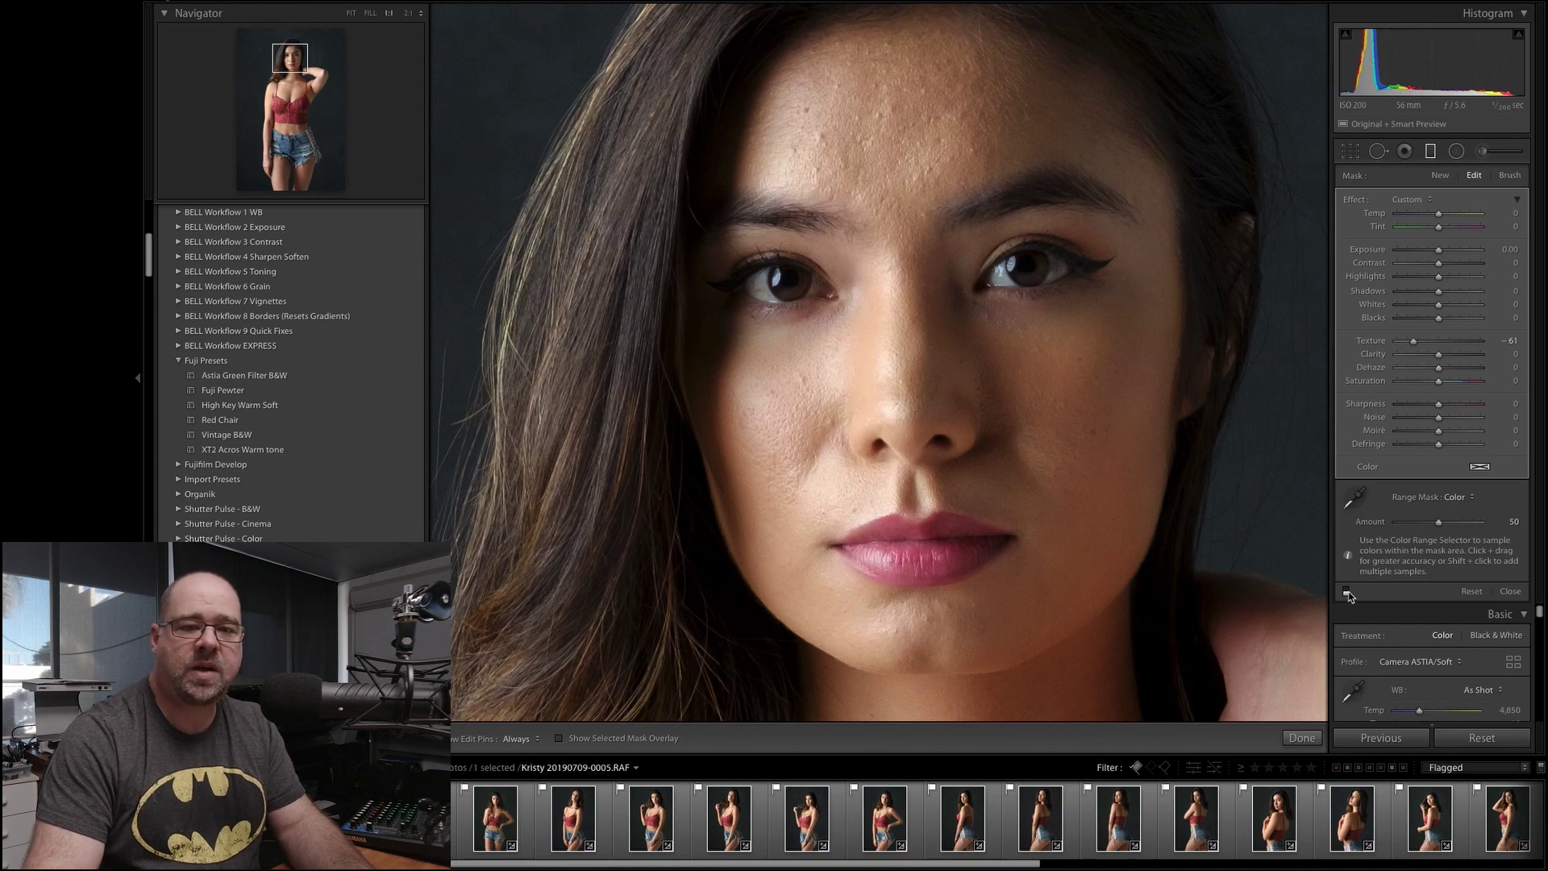
Step: Set the color range mask's Amount to 20, using the black-and-white mask preview to isolate the skin
{"action": "left_click_drag", "start_coordinate": [1357, 526], "coordinate": [1335, 526]}
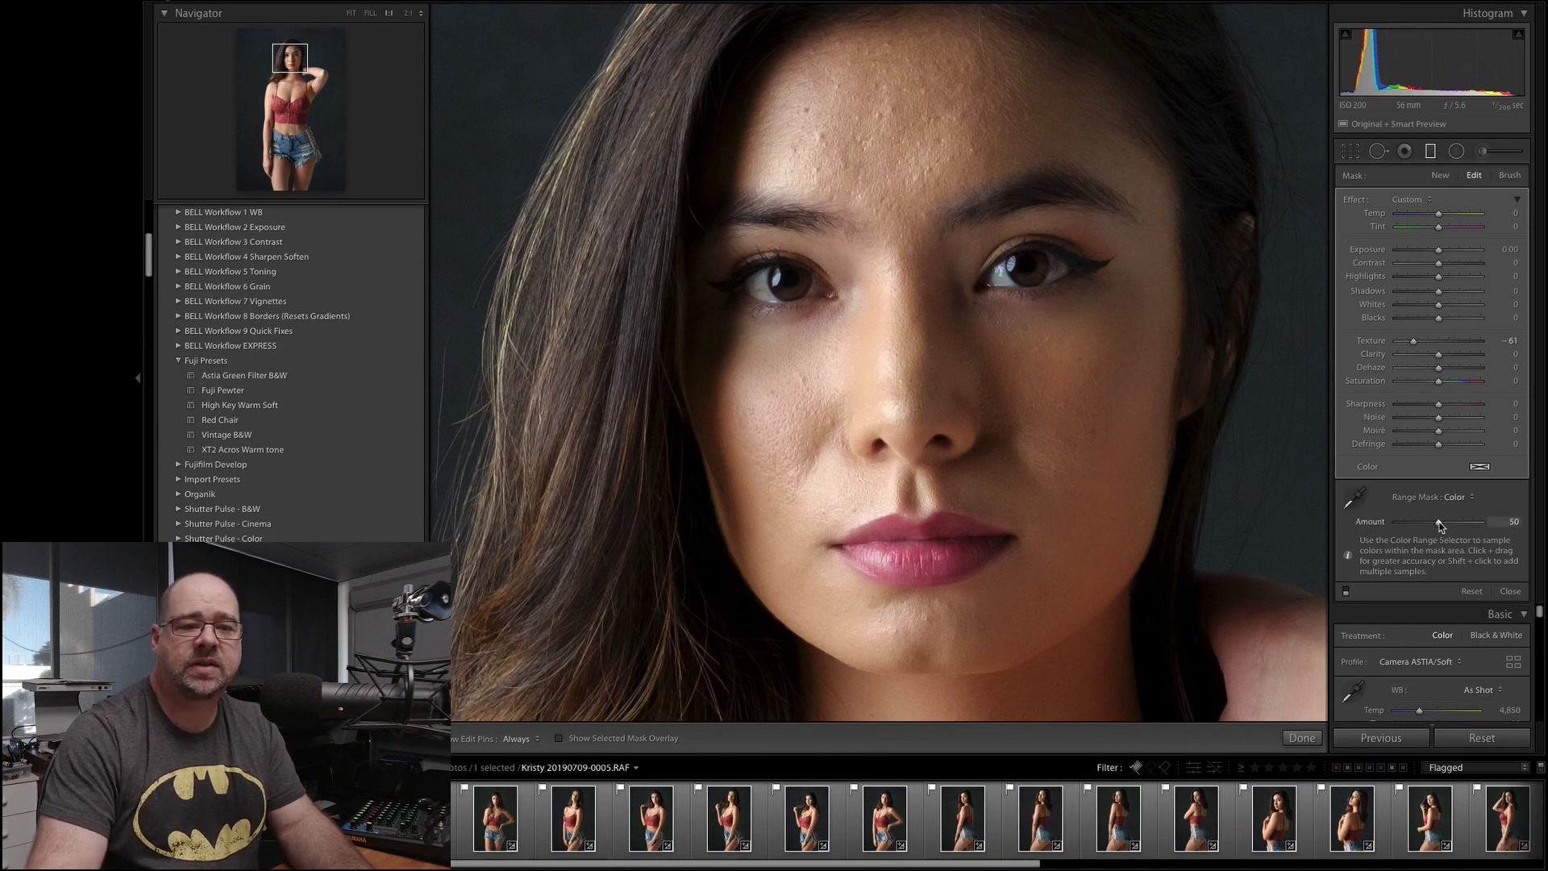
{"action": "key", "text": "z"}
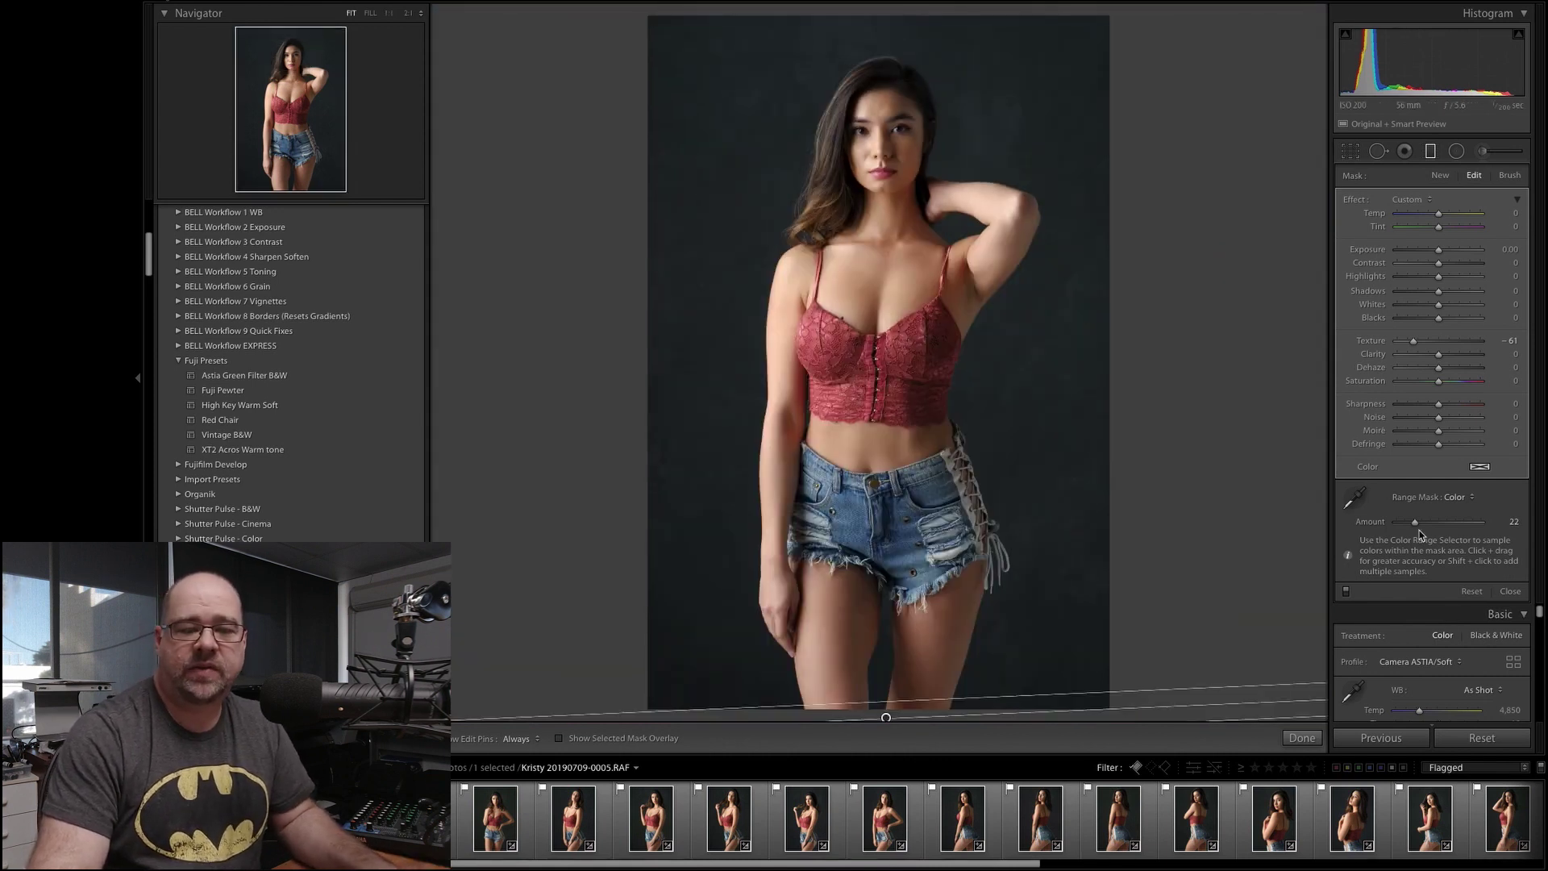
{"action": "key", "text": "alt"}
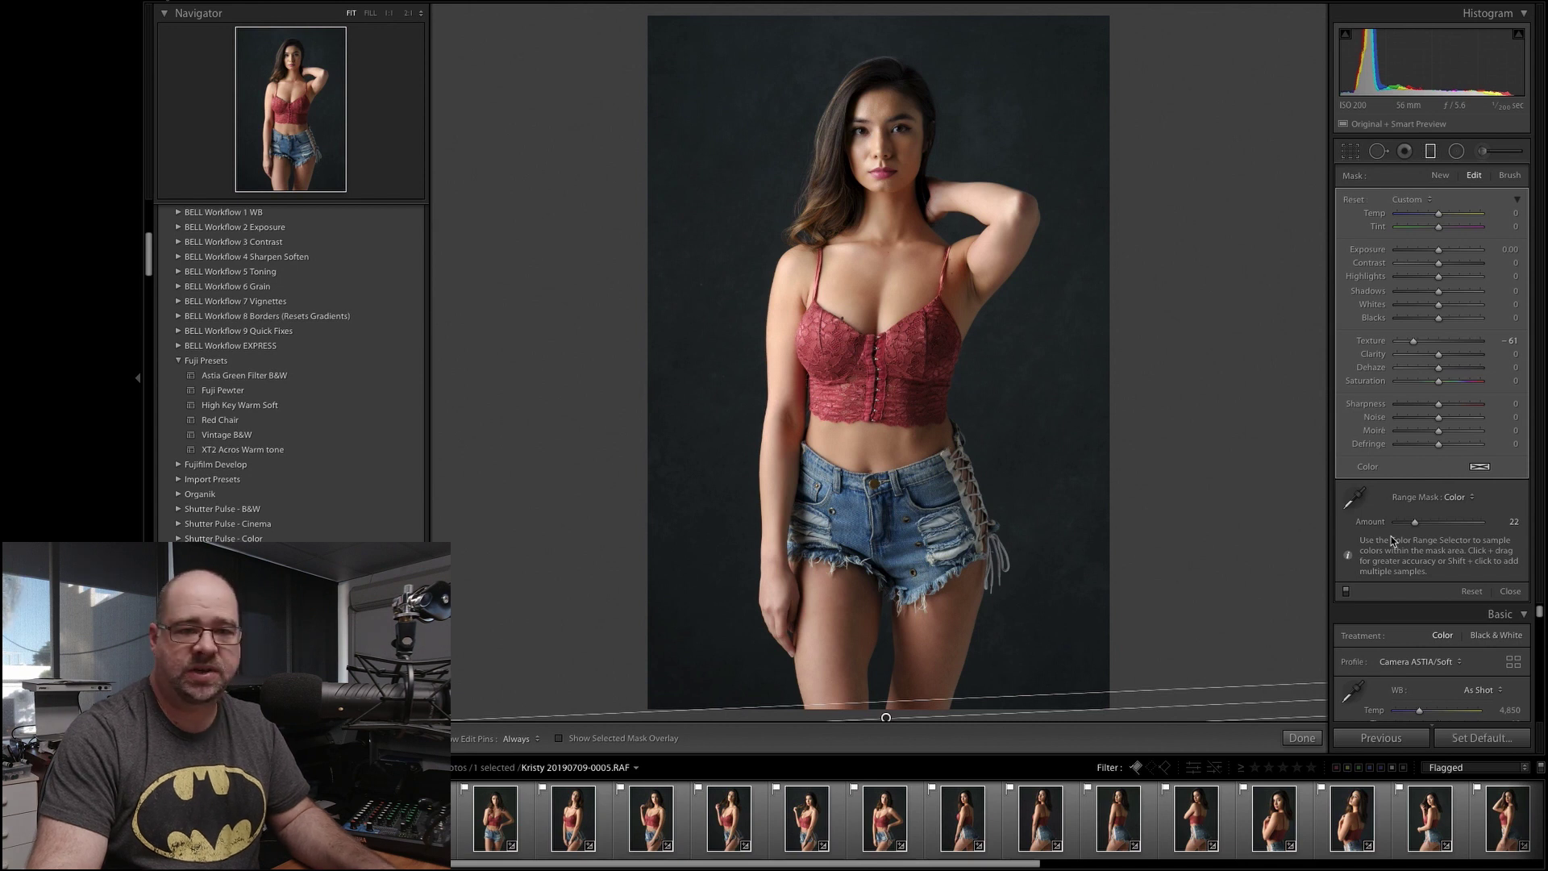
{"action": "mouse_move", "coordinate": [1413, 524]}
{"action": "left_mouse_down"}
{"action": "mouse_move", "coordinate": [1493, 526]}
{"action": "mouse_move", "coordinate": [1407, 525]}
{"action": "left_mouse_up"}
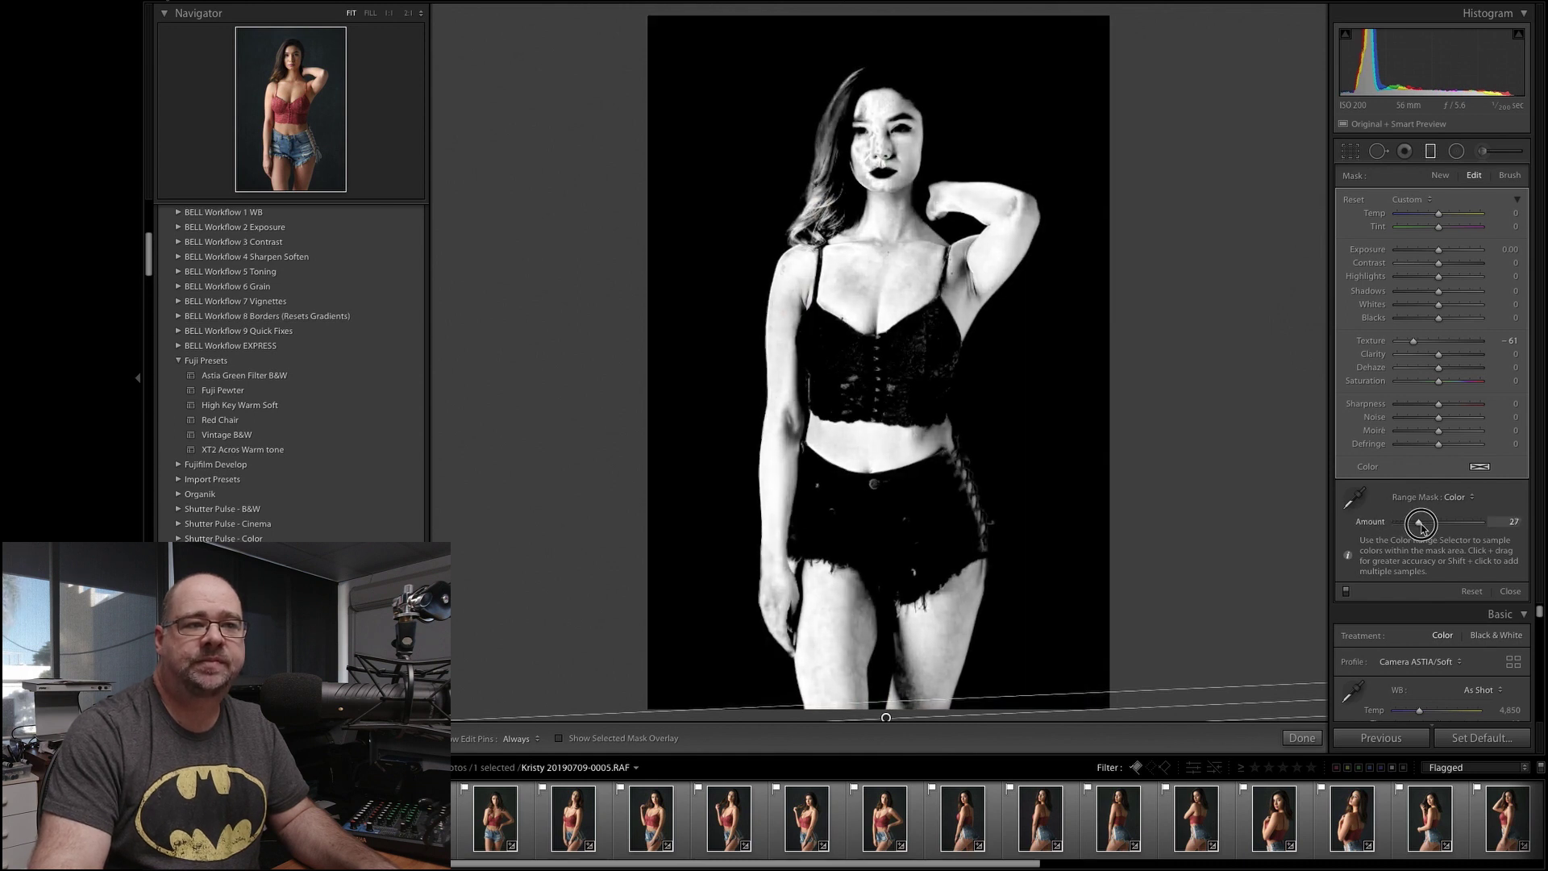
{"action": "left_click_drag", "start_coordinate": [1416, 525], "coordinate": [1413, 525]}
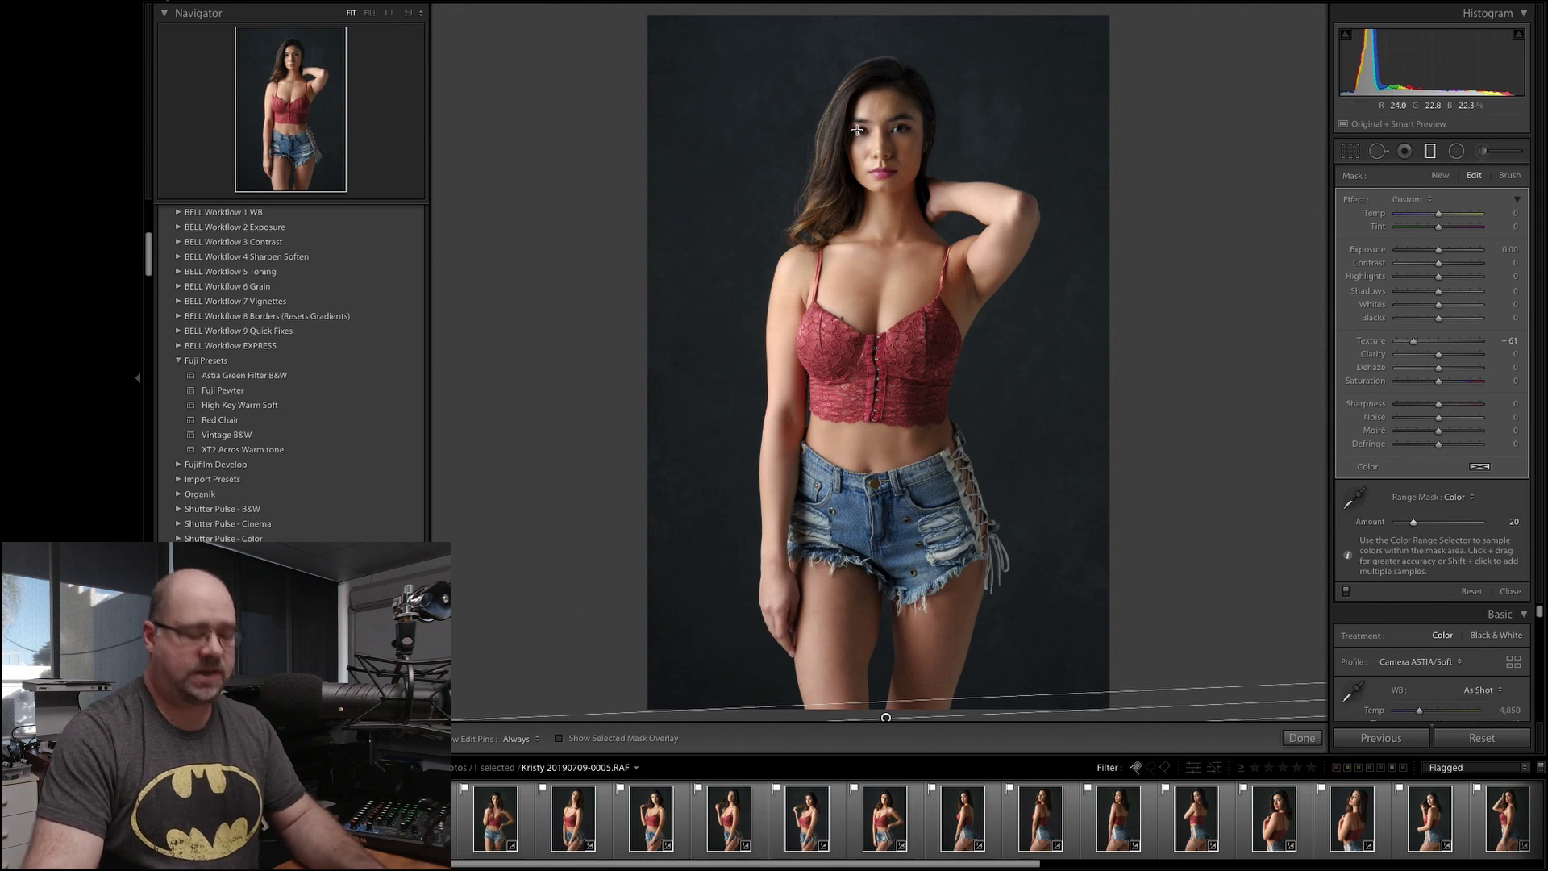
Step: Examine the face, hair and shoulder at 1:1 with the masked filter off and on to check the skin smoothing
{"action": "left_click", "coordinate": [845, 158]}
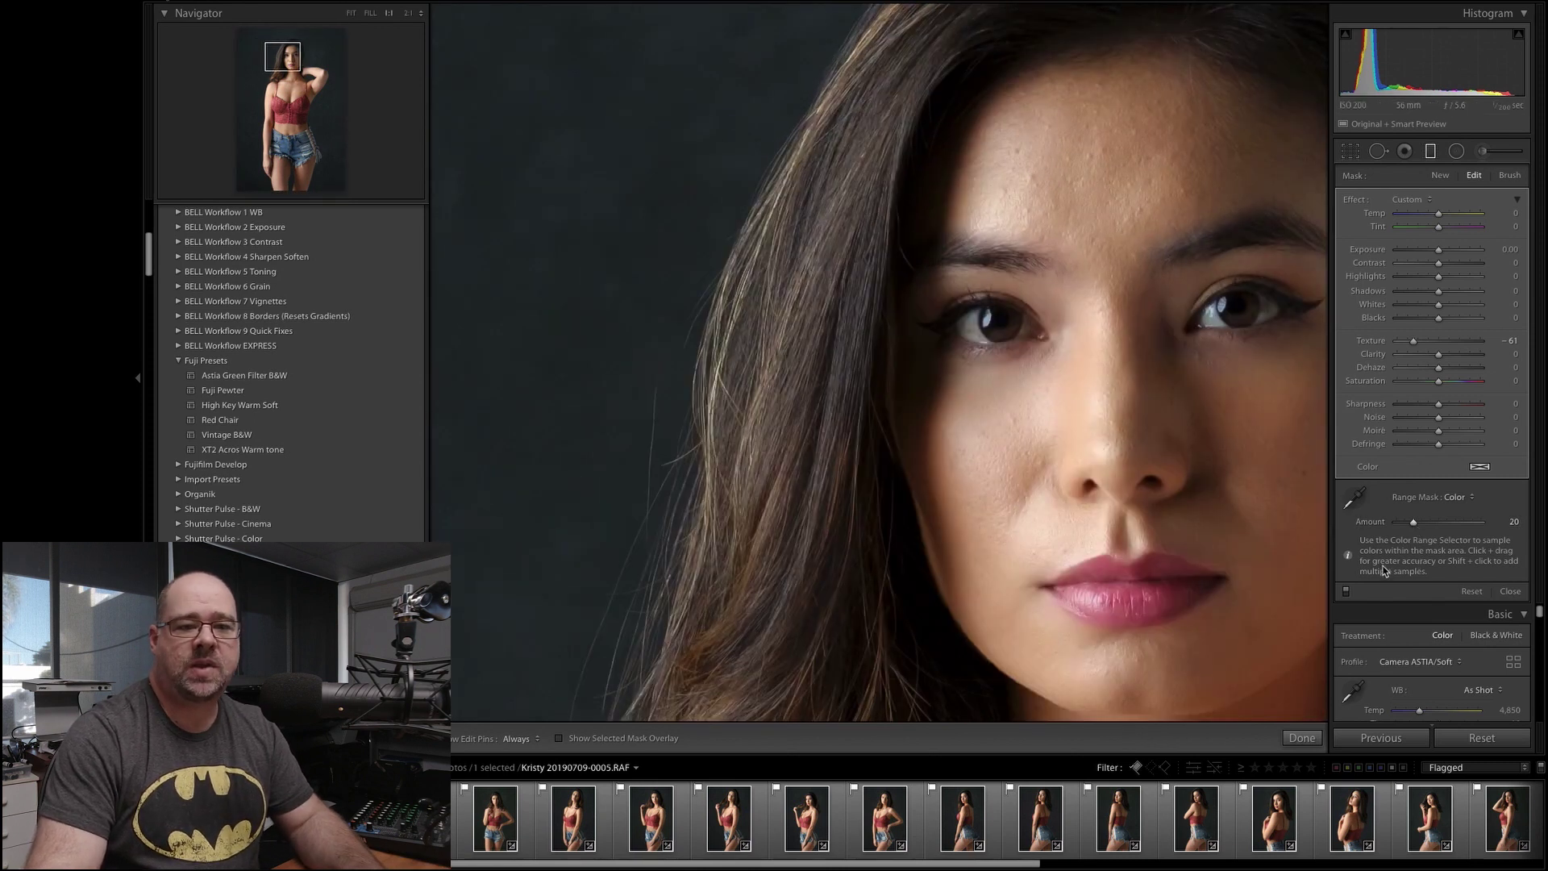
{"action": "left_click", "coordinate": [1346, 593]}
{"action": "left_click", "coordinate": [1345, 592]}
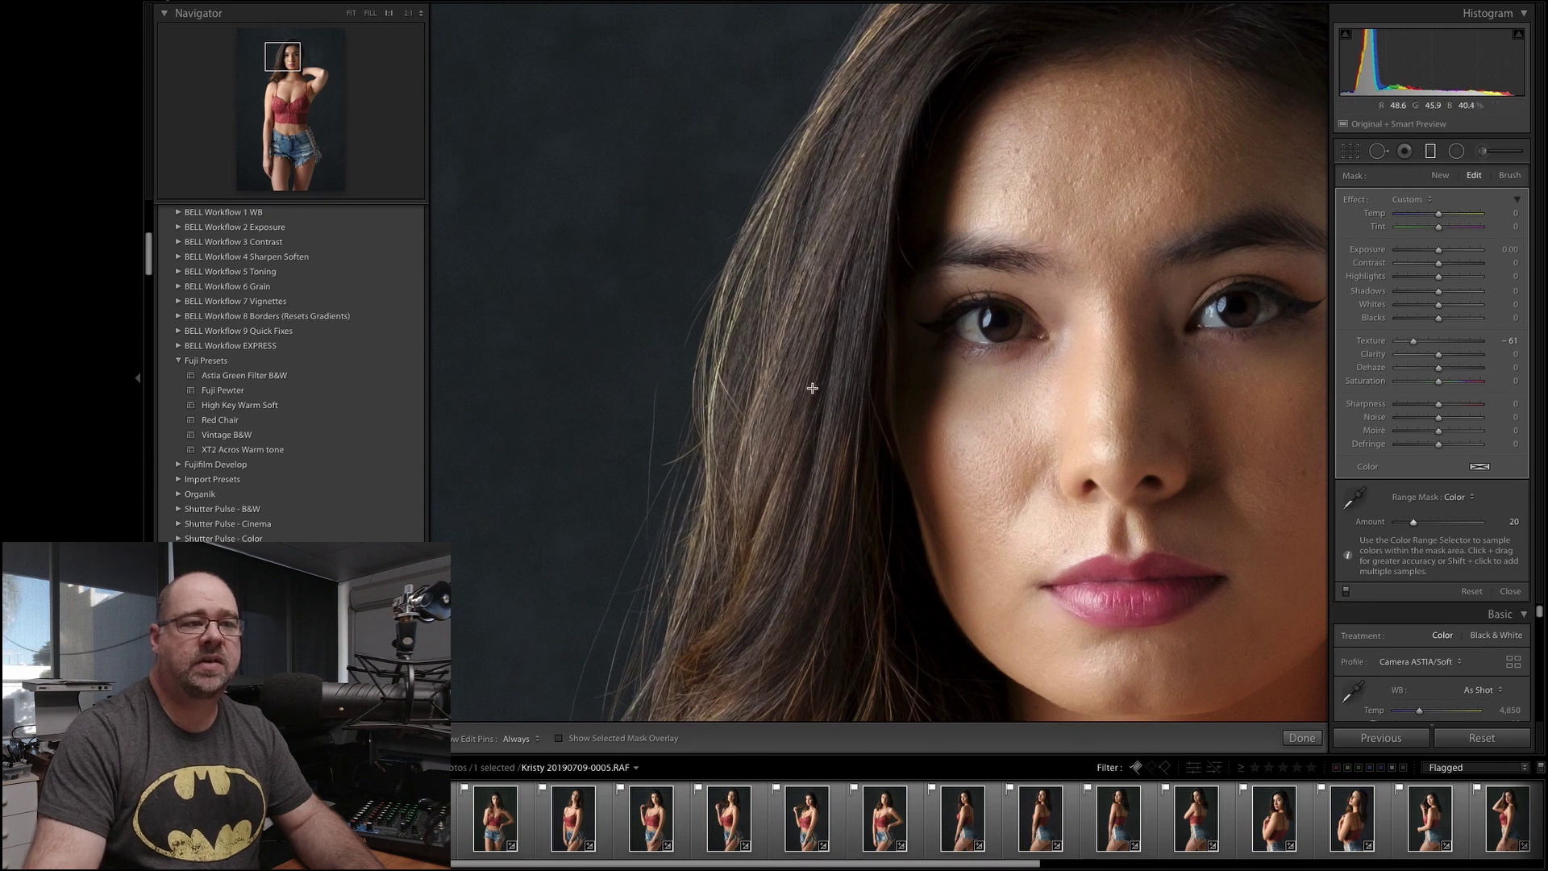
{"action": "left_click", "coordinate": [1345, 593]}
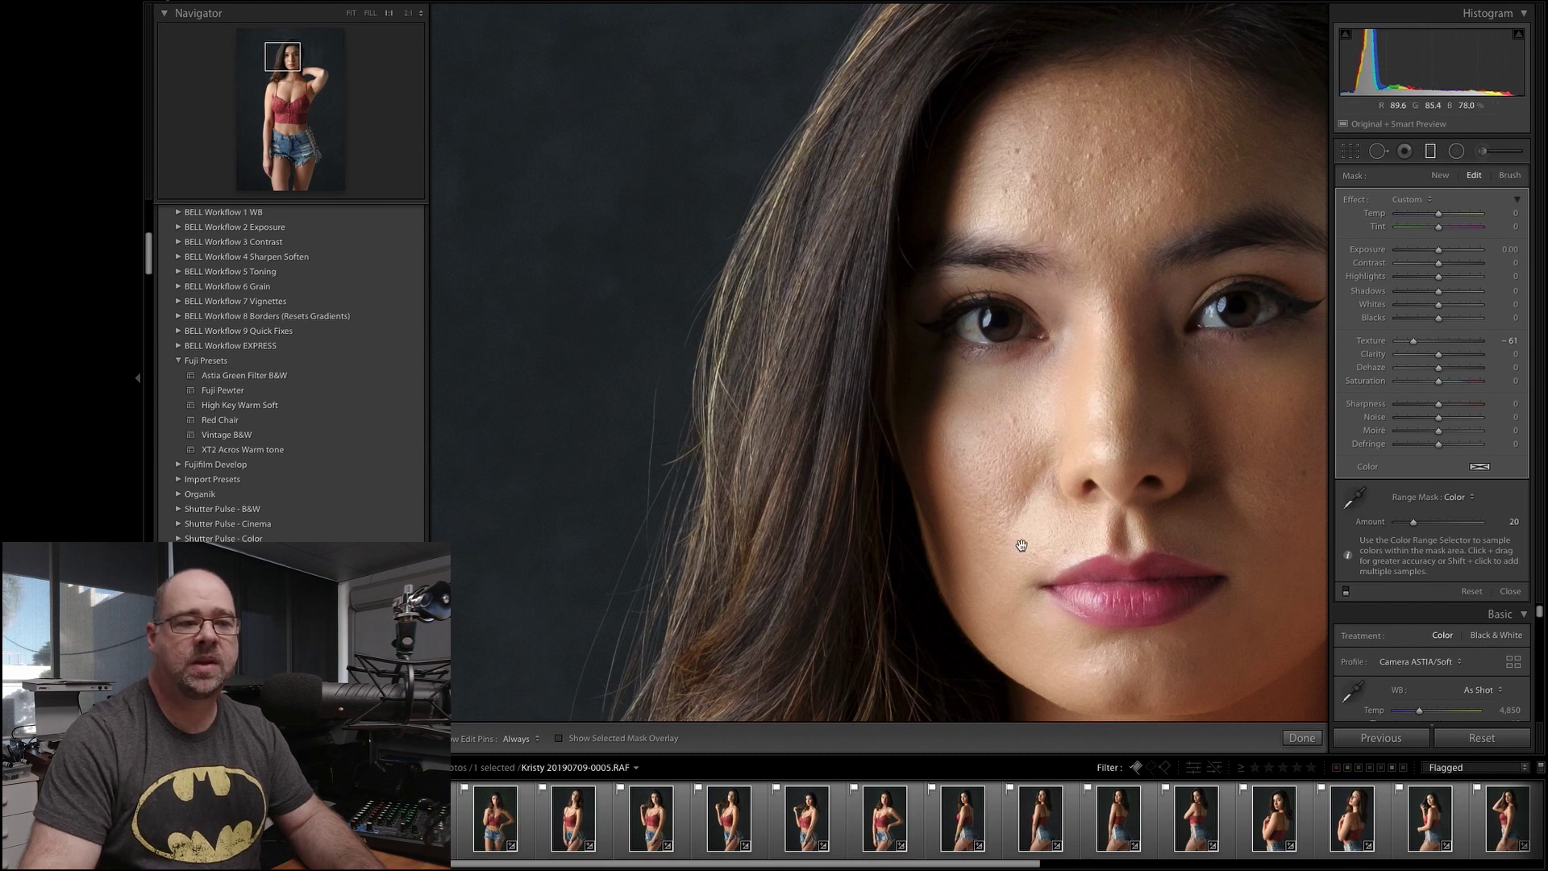
{"action": "scroll", "coordinate": [988, 543], "scroll_direction": "down", "scroll_amount": 6}
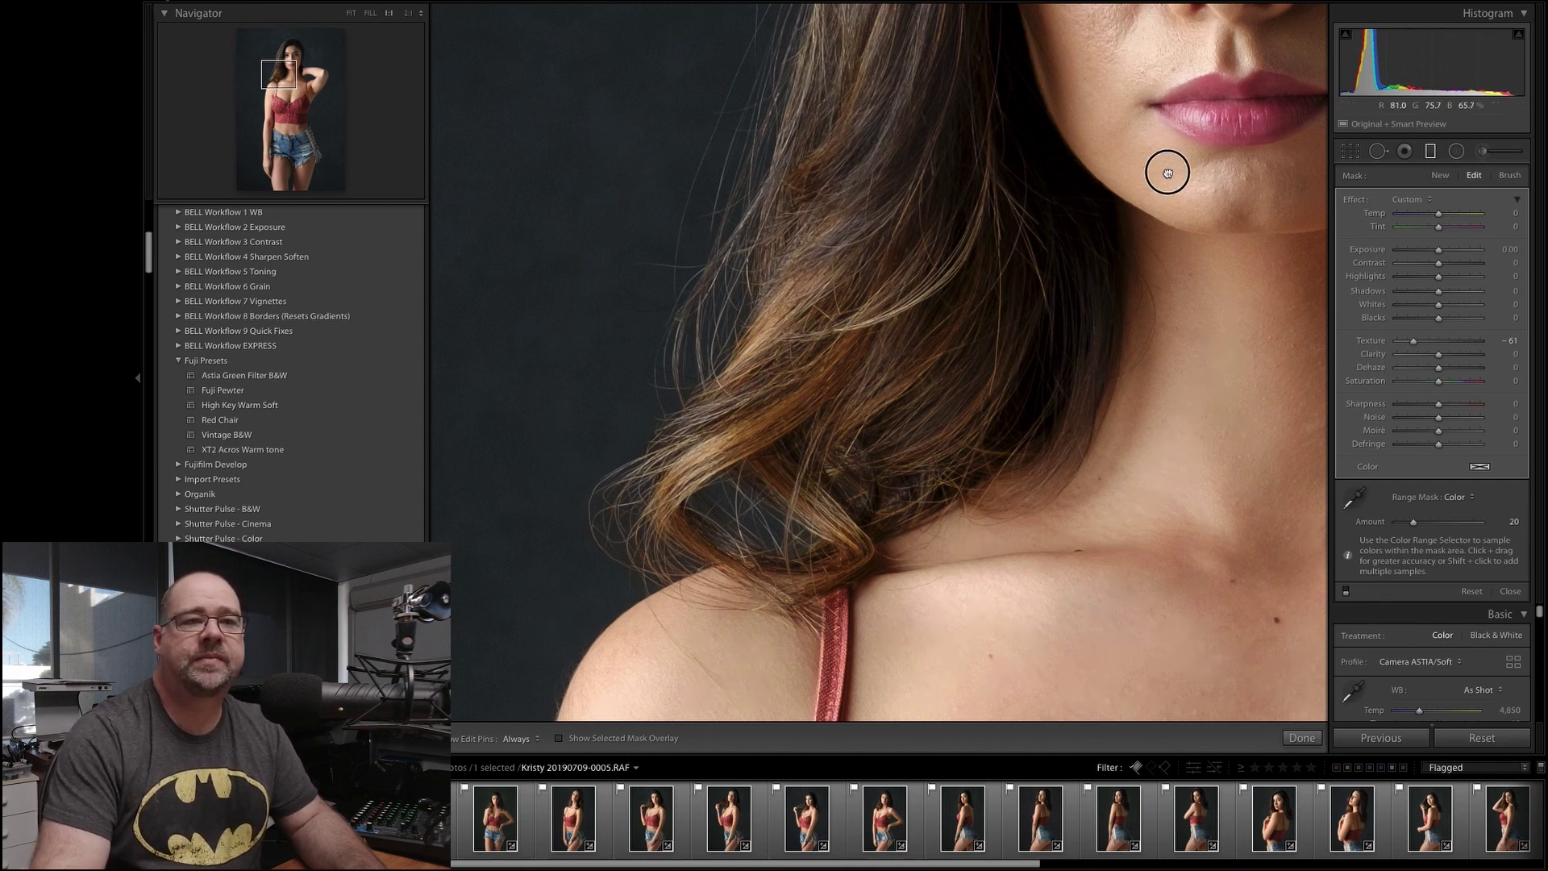
{"action": "left_click_drag", "start_coordinate": [1168, 162], "coordinate": [856, 452]}
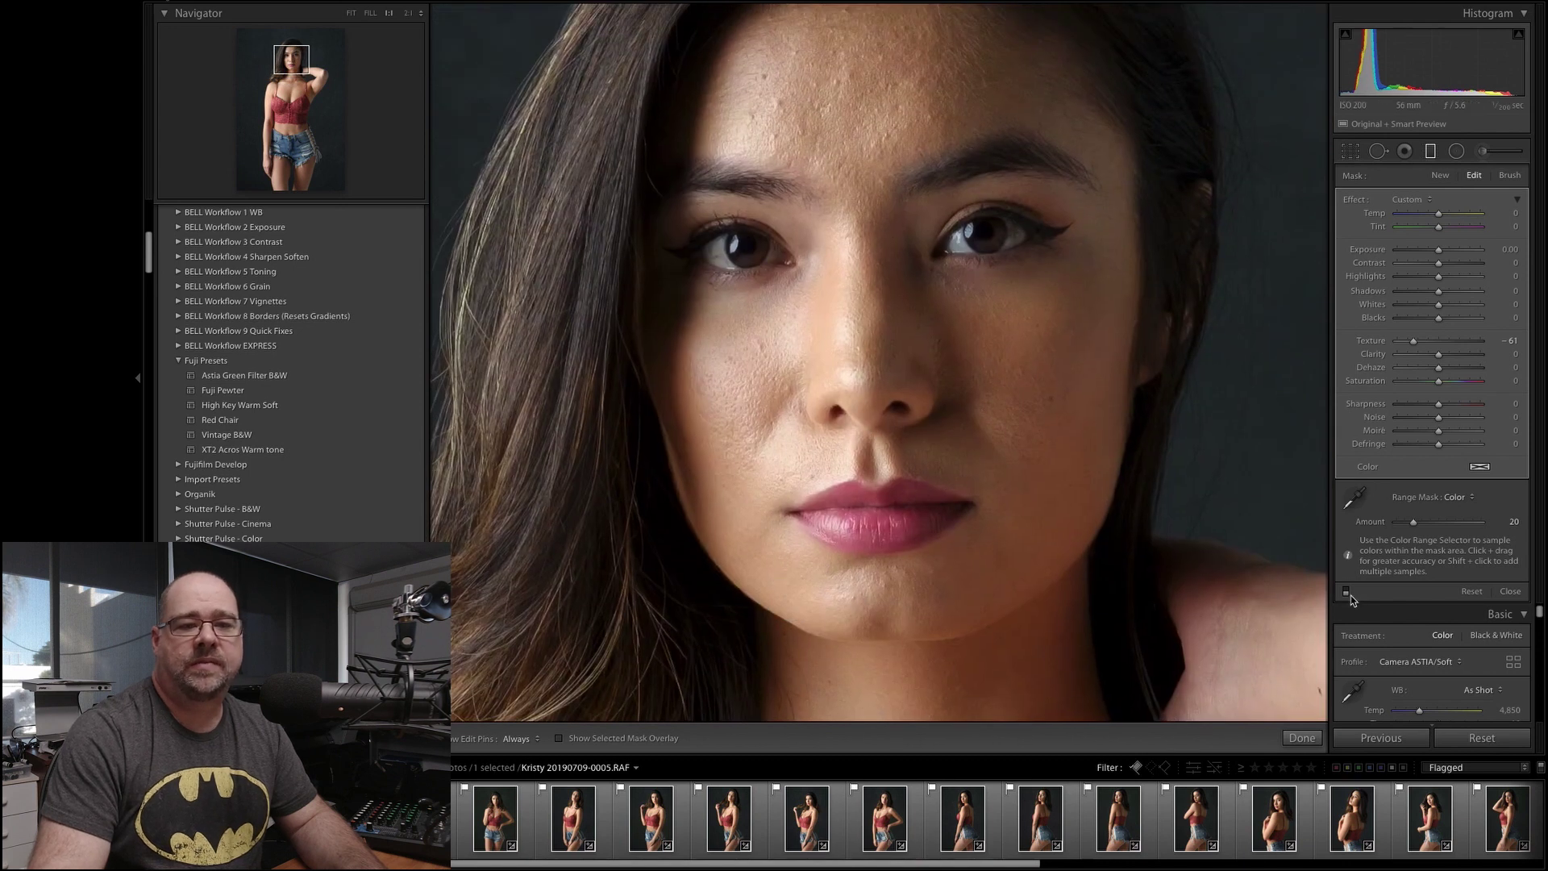
{"action": "left_click_drag", "start_coordinate": [865, 302], "coordinate": [899, 328]}
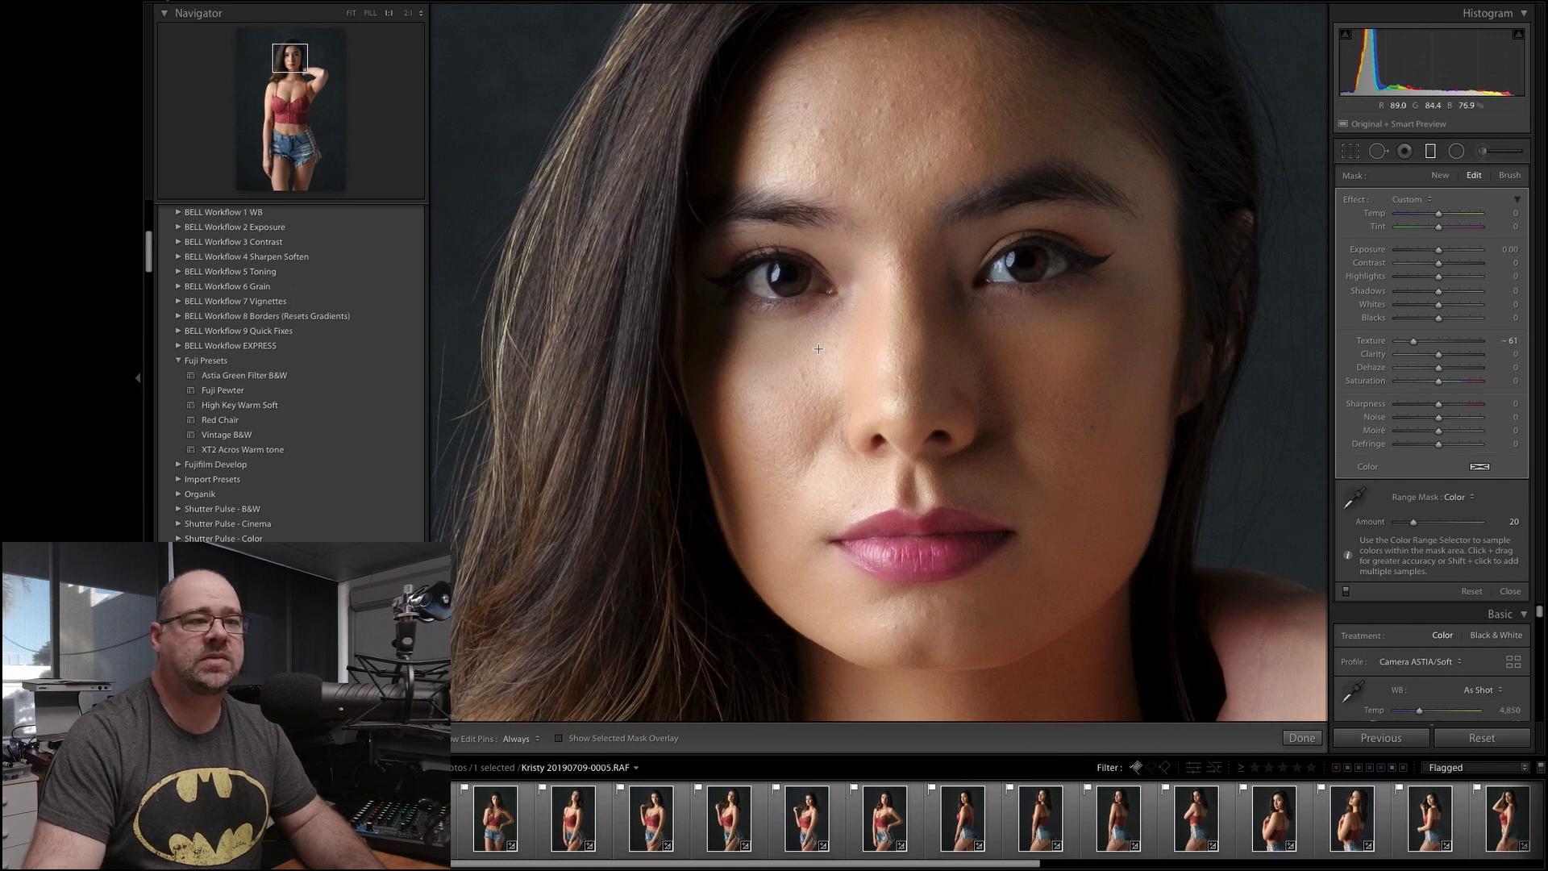
{"action": "left_click", "coordinate": [913, 293]}
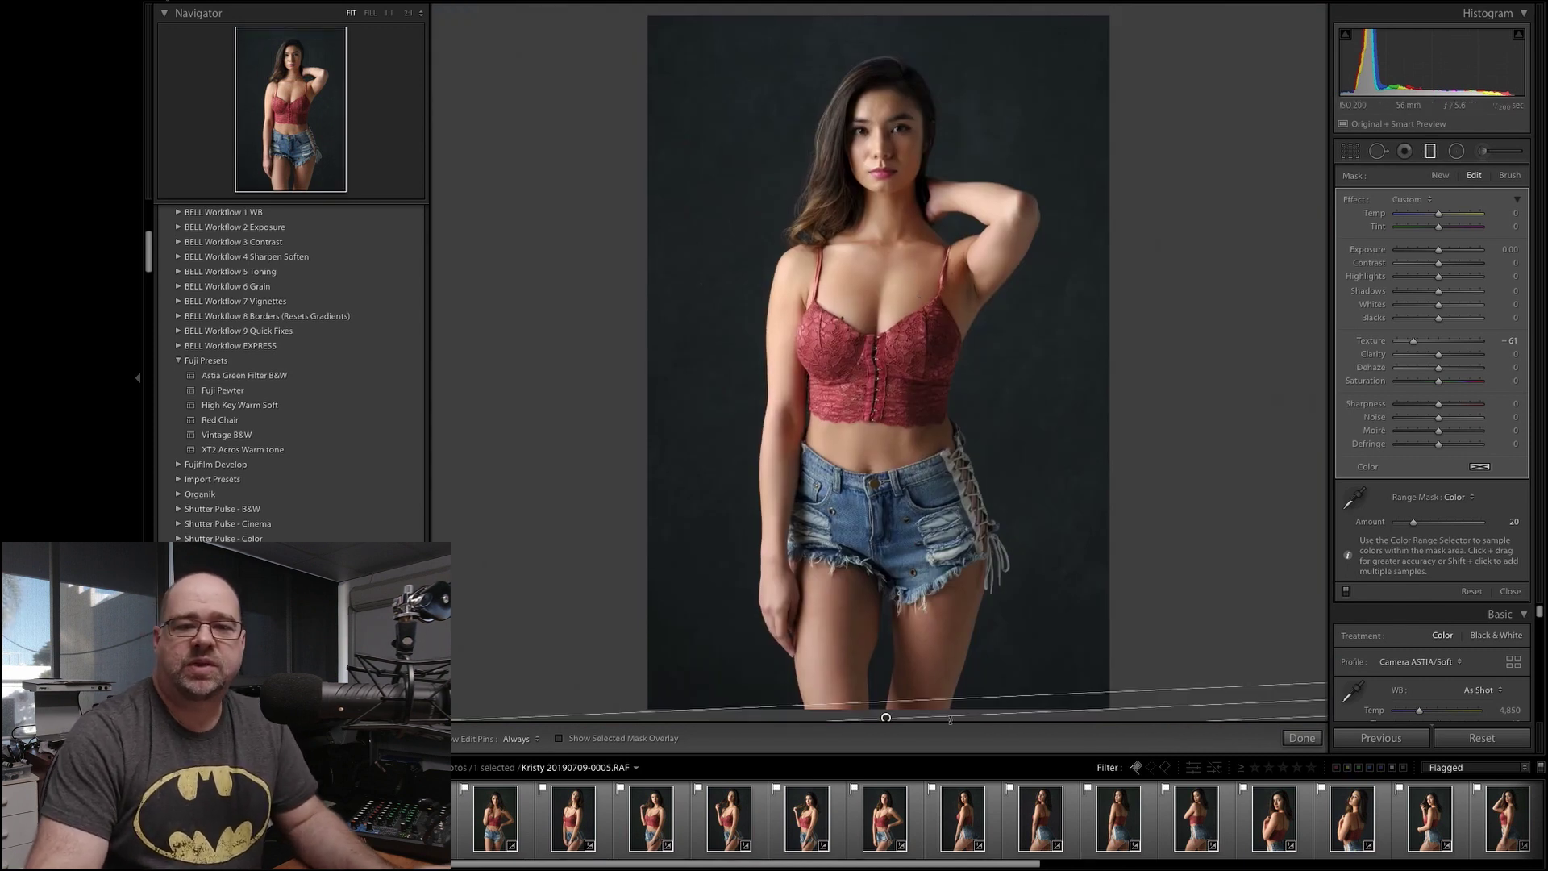
Step: Select all the flagged photos in the filmstrip, keeping the edited photo ending in 0005 as the source
{"action": "left_click", "coordinate": [884, 819]}
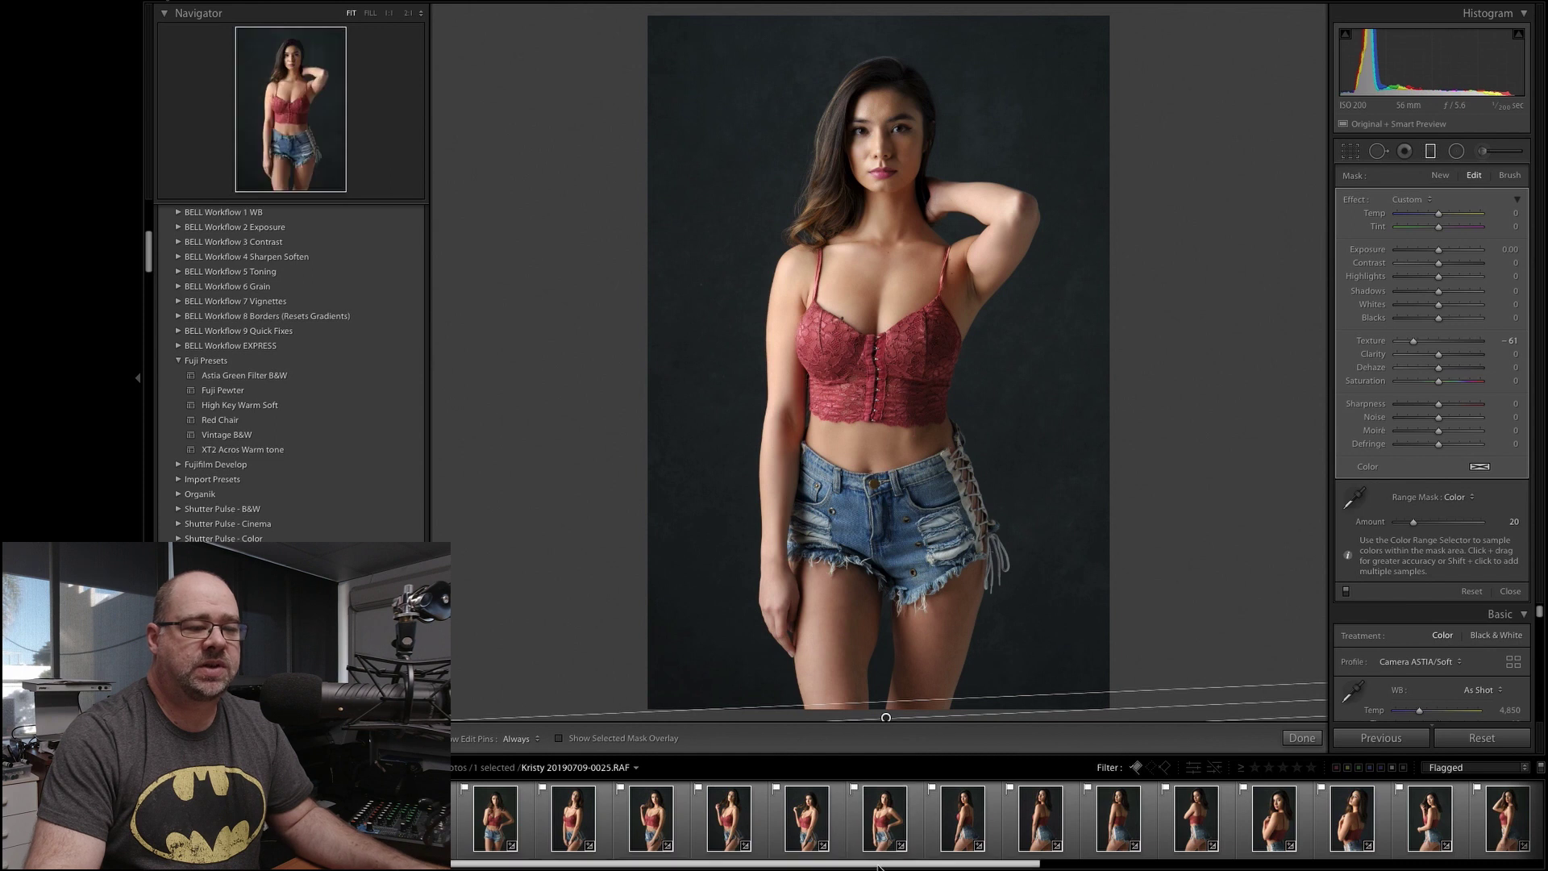
{"action": "scroll", "coordinate": [877, 865], "scroll_direction": "right", "scroll_amount": 5}
{"action": "left_click", "coordinate": [1507, 823]}
{"action": "key", "text": "ctrl+a"}
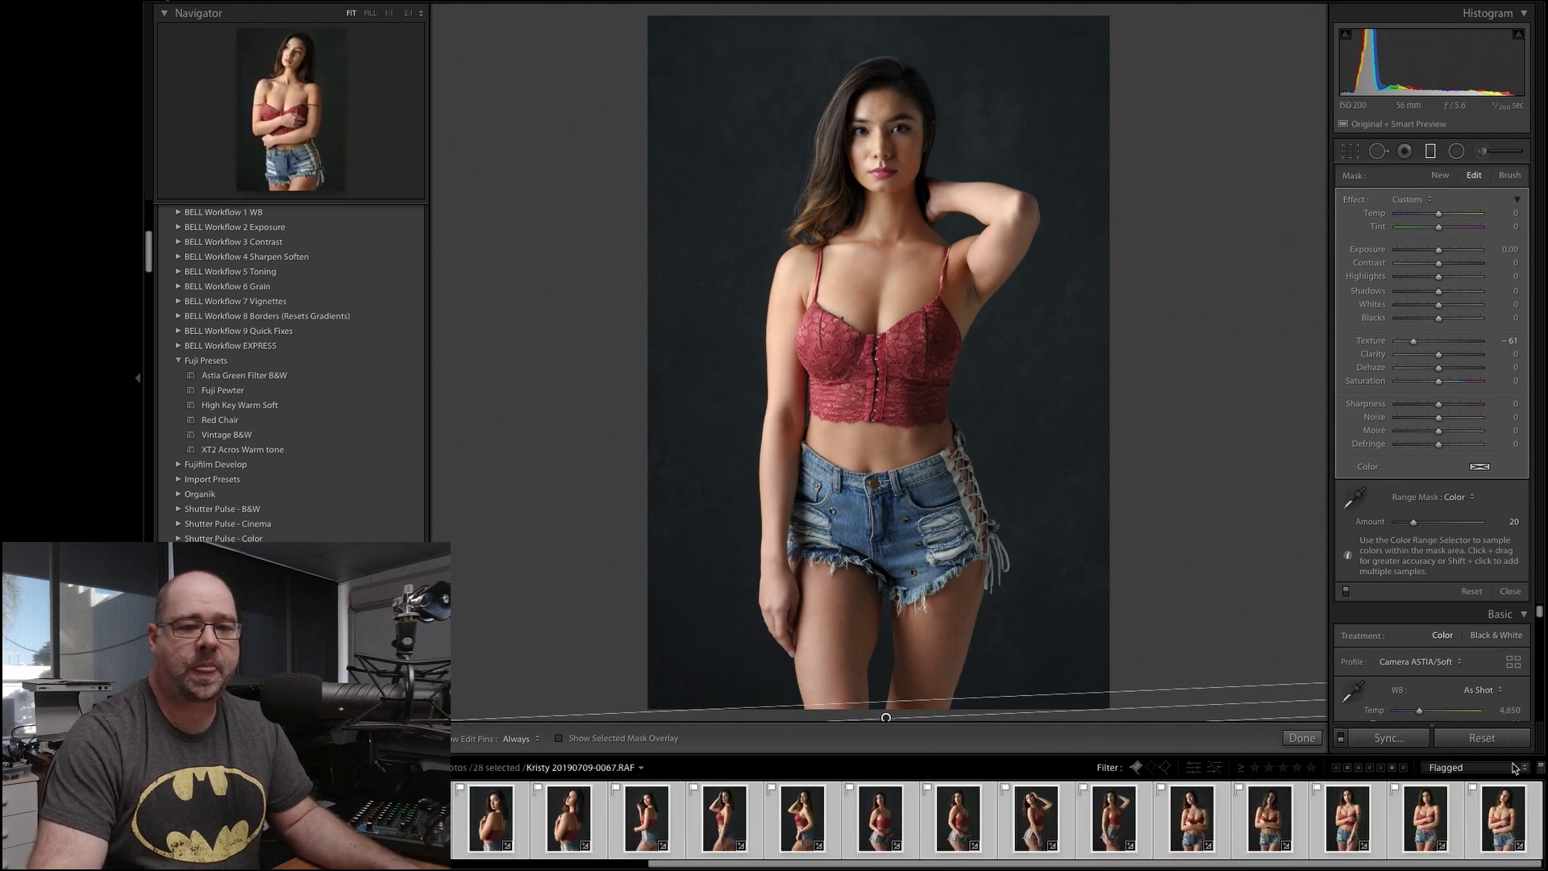
Step: Synchronize only the Graduated Filters setting from the edited photo to all the selected photos
{"action": "left_click", "coordinate": [1403, 740]}
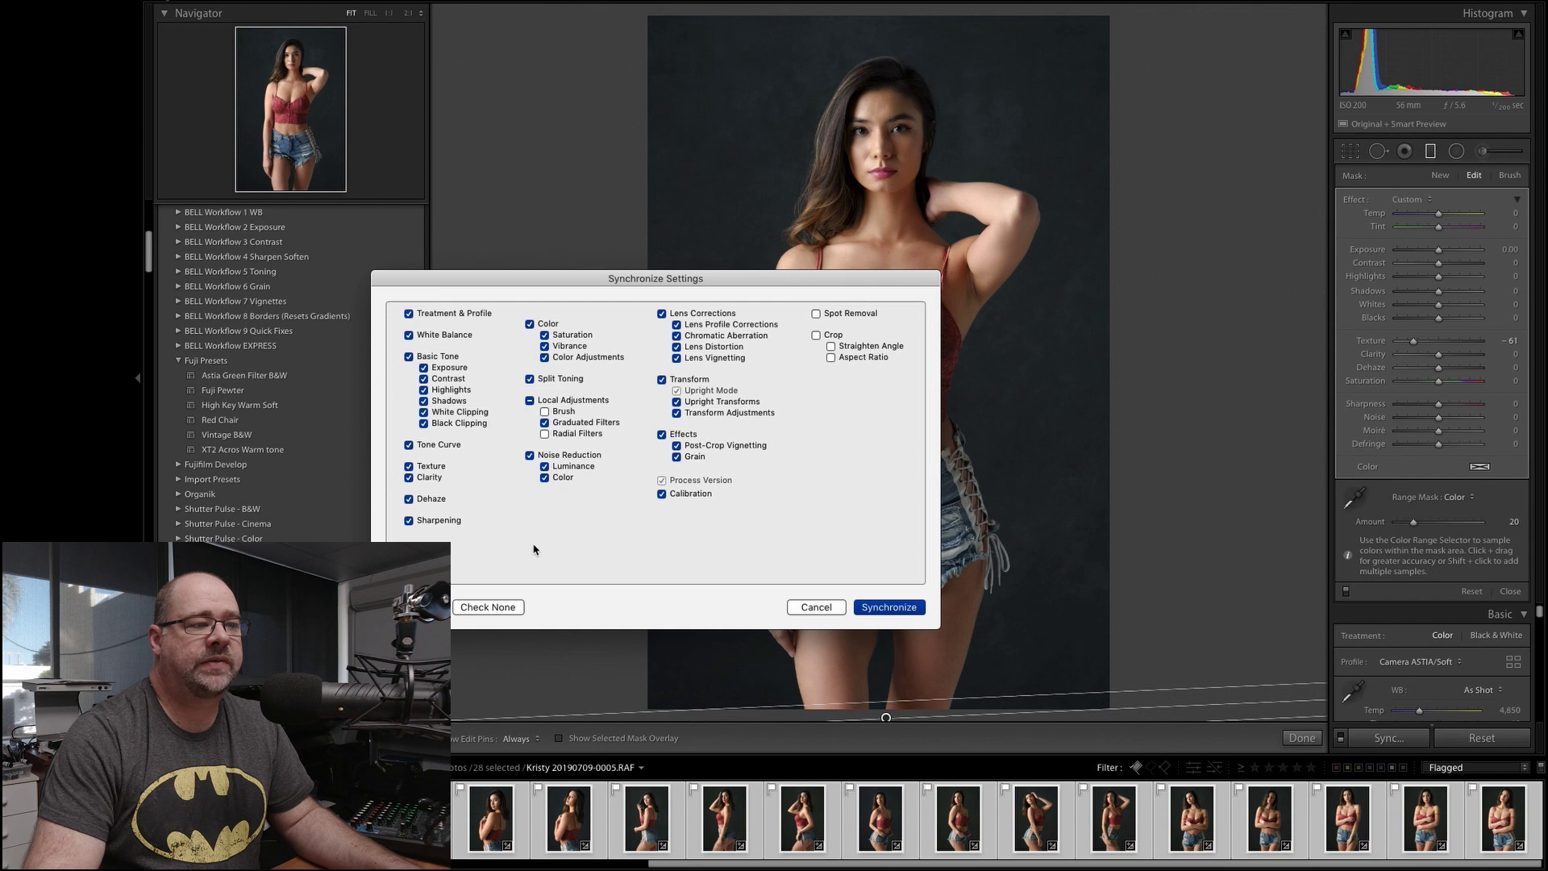
{"action": "left_click", "coordinate": [492, 609]}
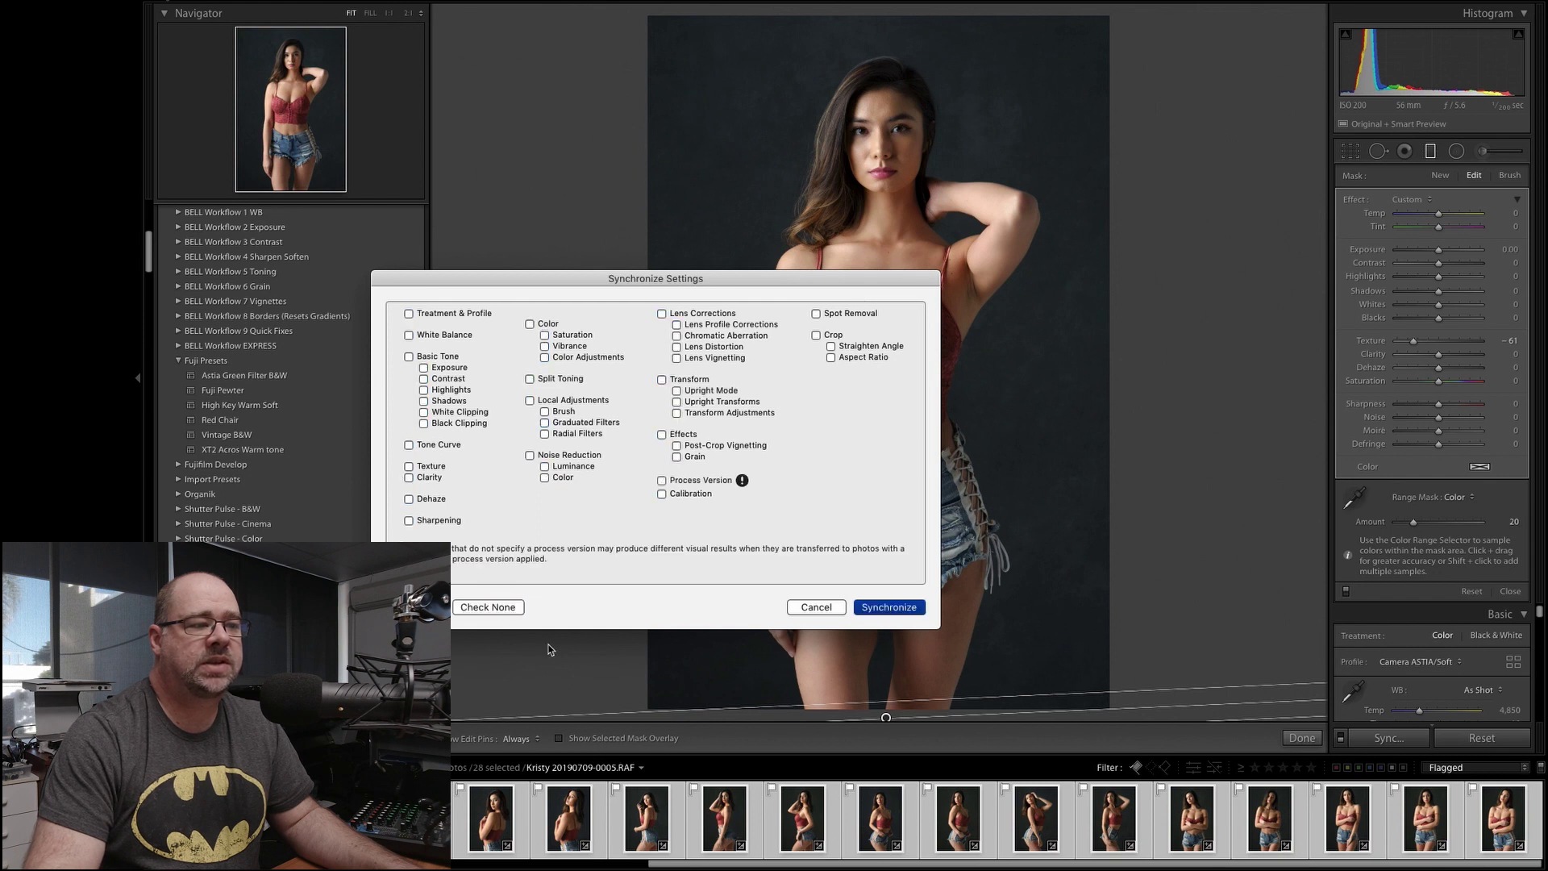
{"action": "left_click", "coordinate": [546, 423]}
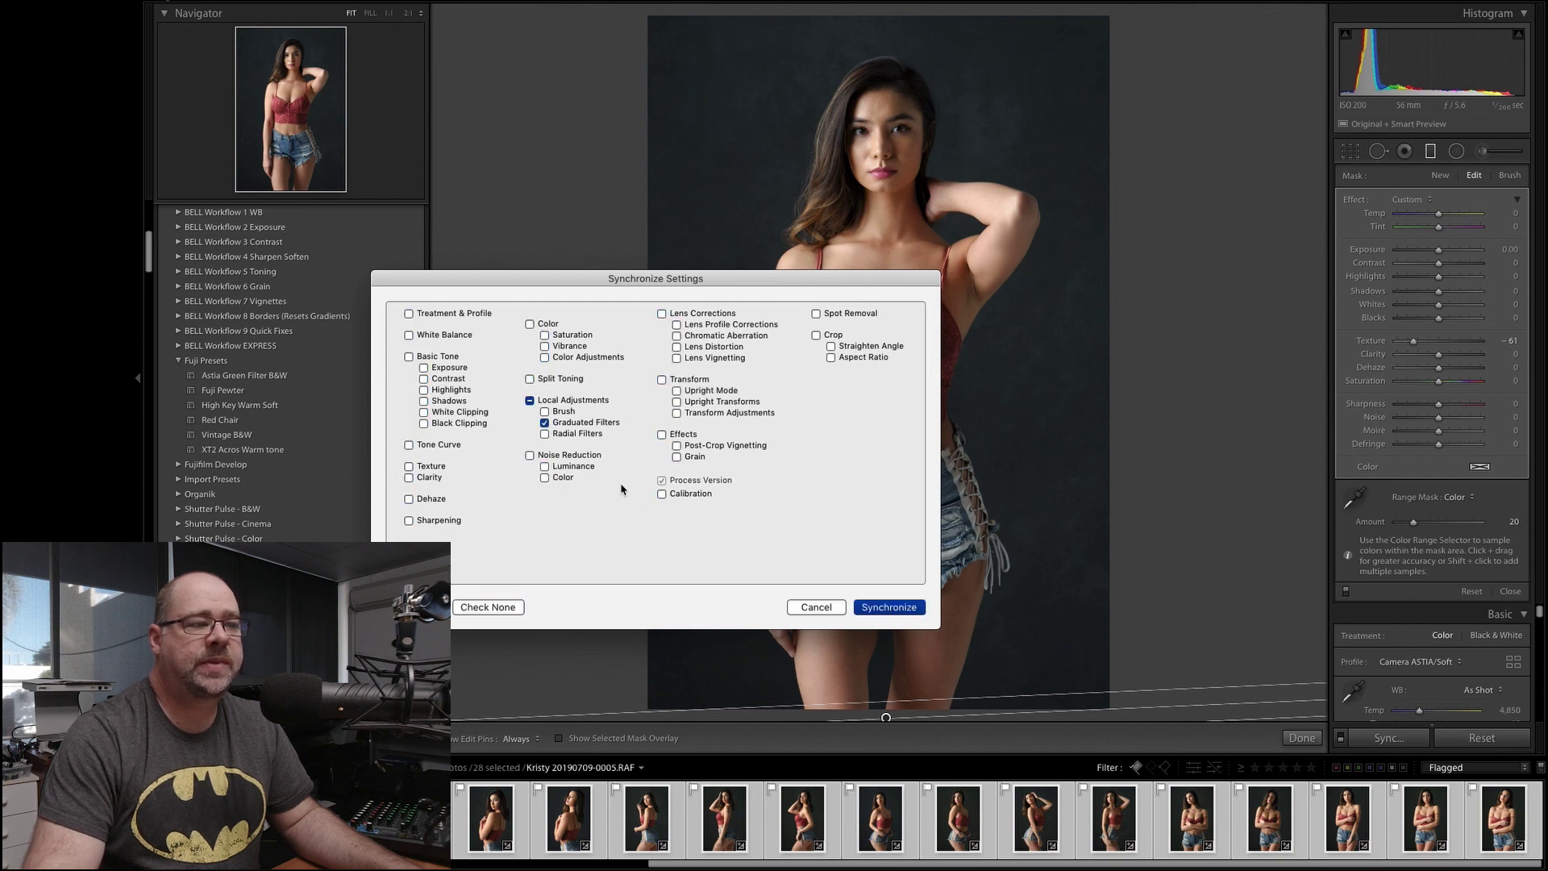
{"action": "left_click", "coordinate": [898, 609]}
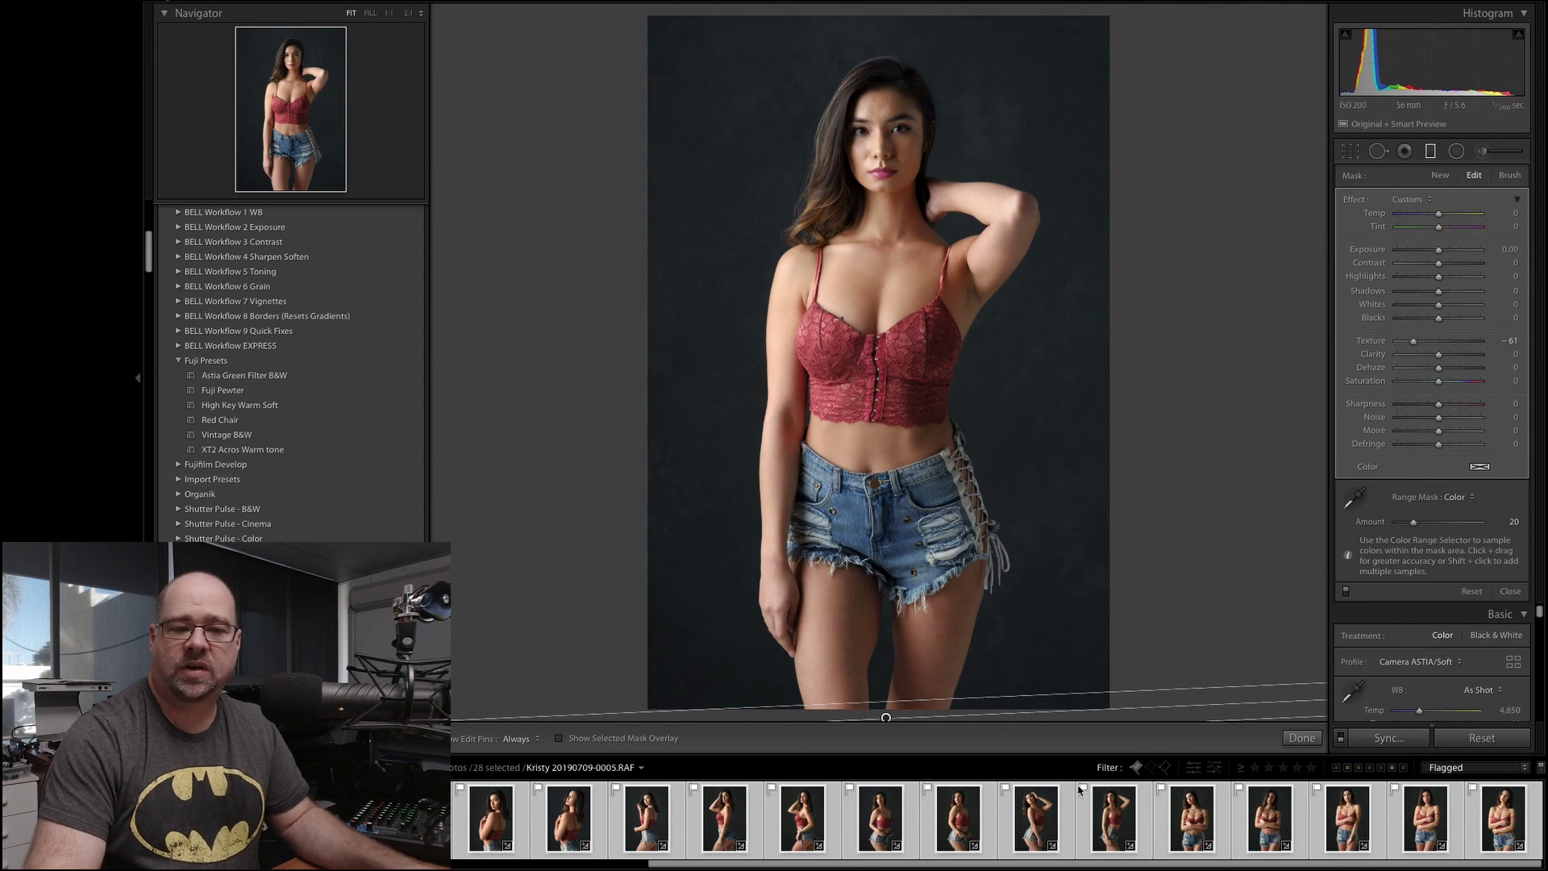
Step: Resample the color range mask from the model's forehead skin on the photos ending in 0008 through 0018
{"action": "left_click_drag", "start_coordinate": [933, 862], "coordinate": [452, 867]}
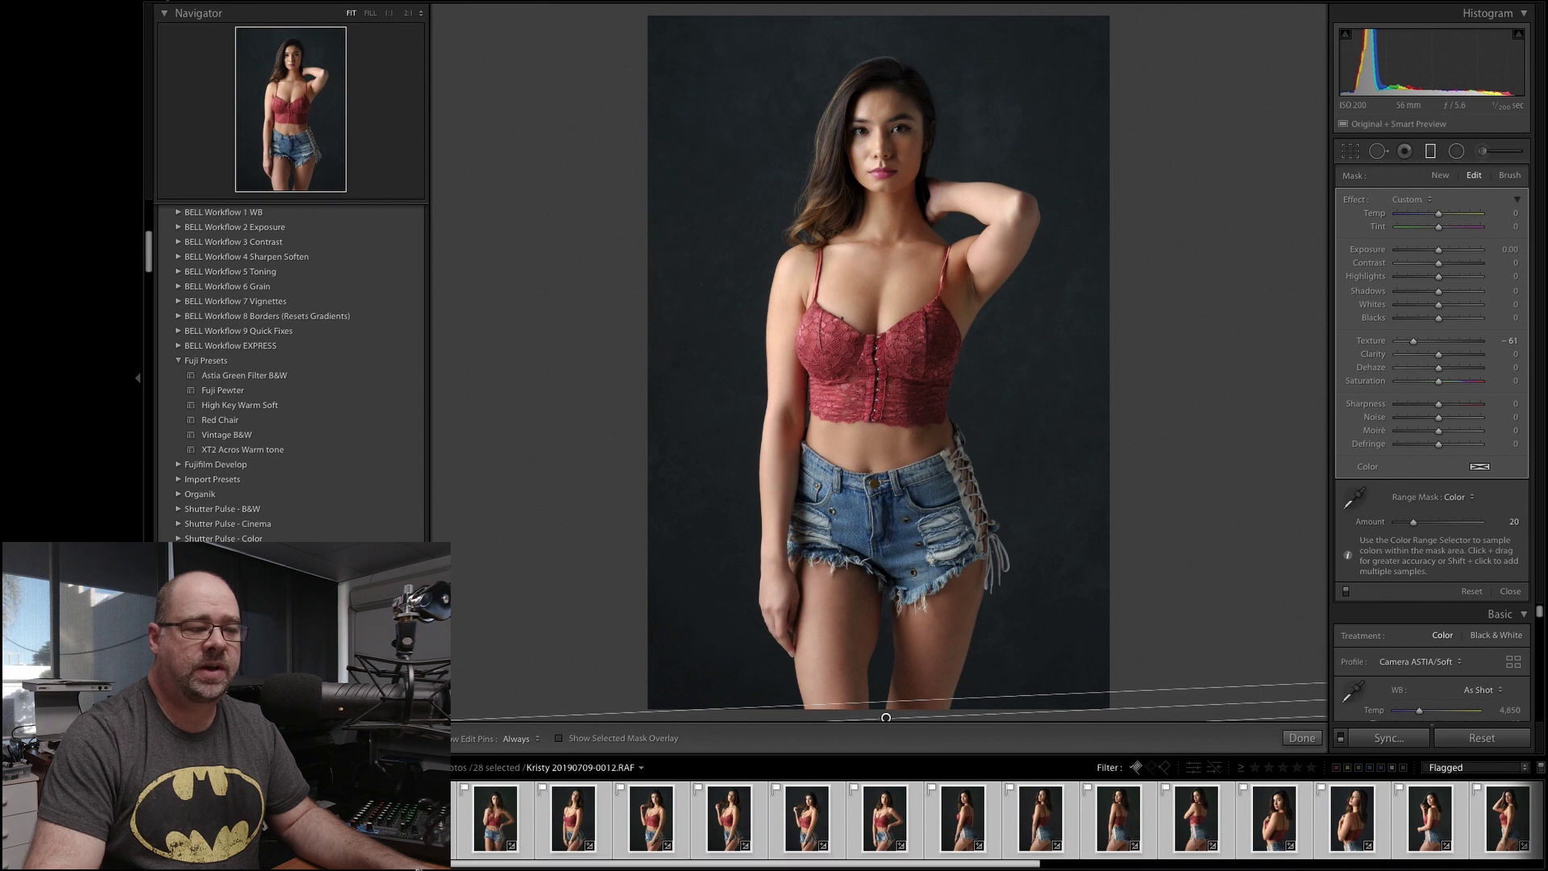
{"action": "key", "text": "Right"}
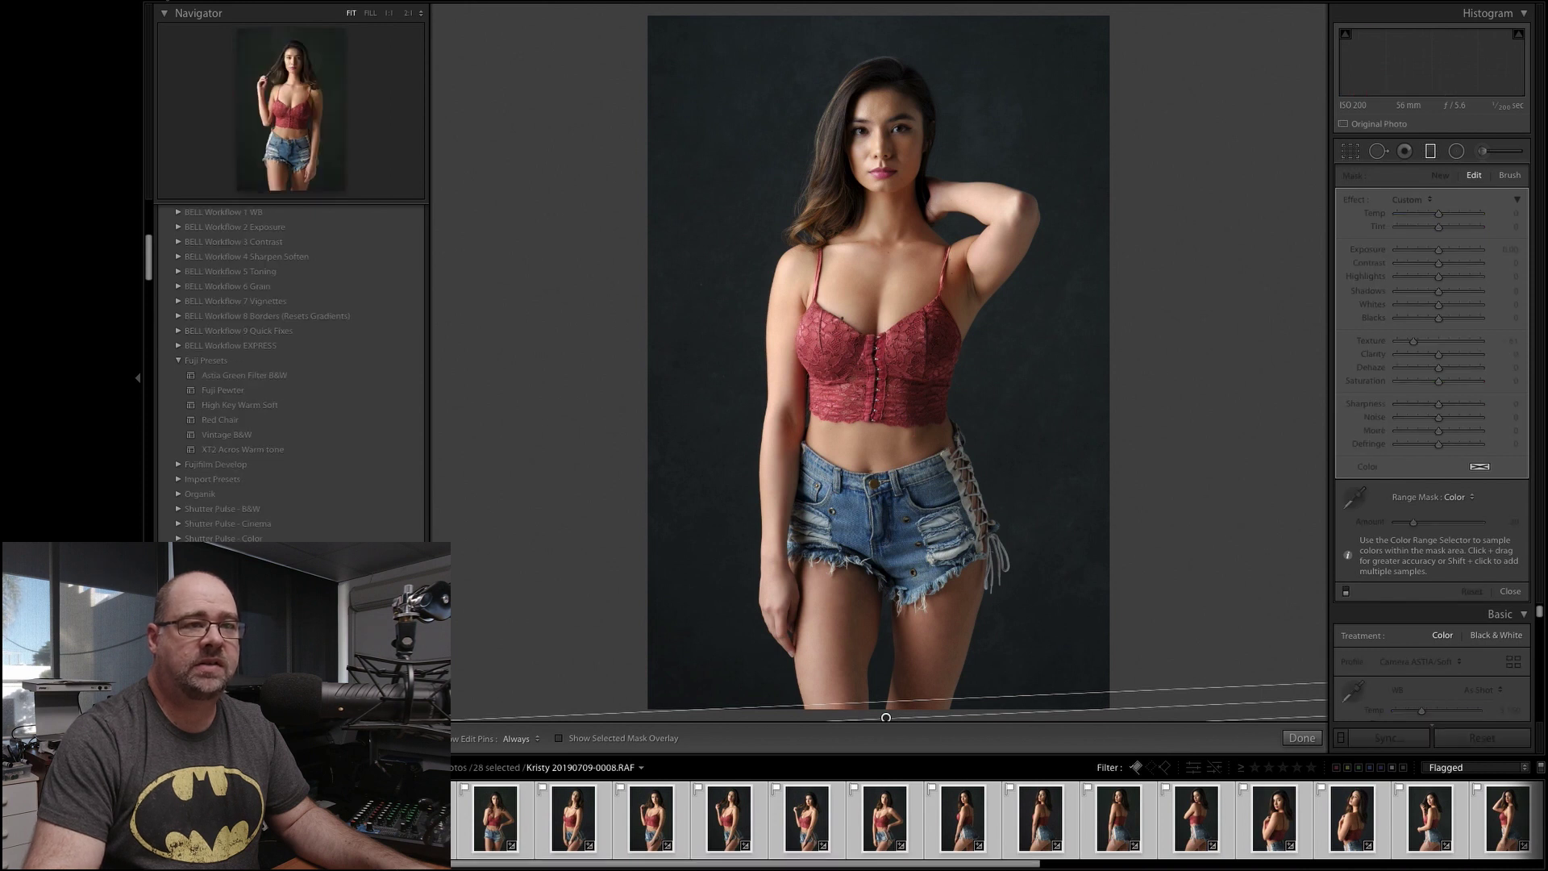
{"action": "left_click", "coordinate": [1360, 498]}
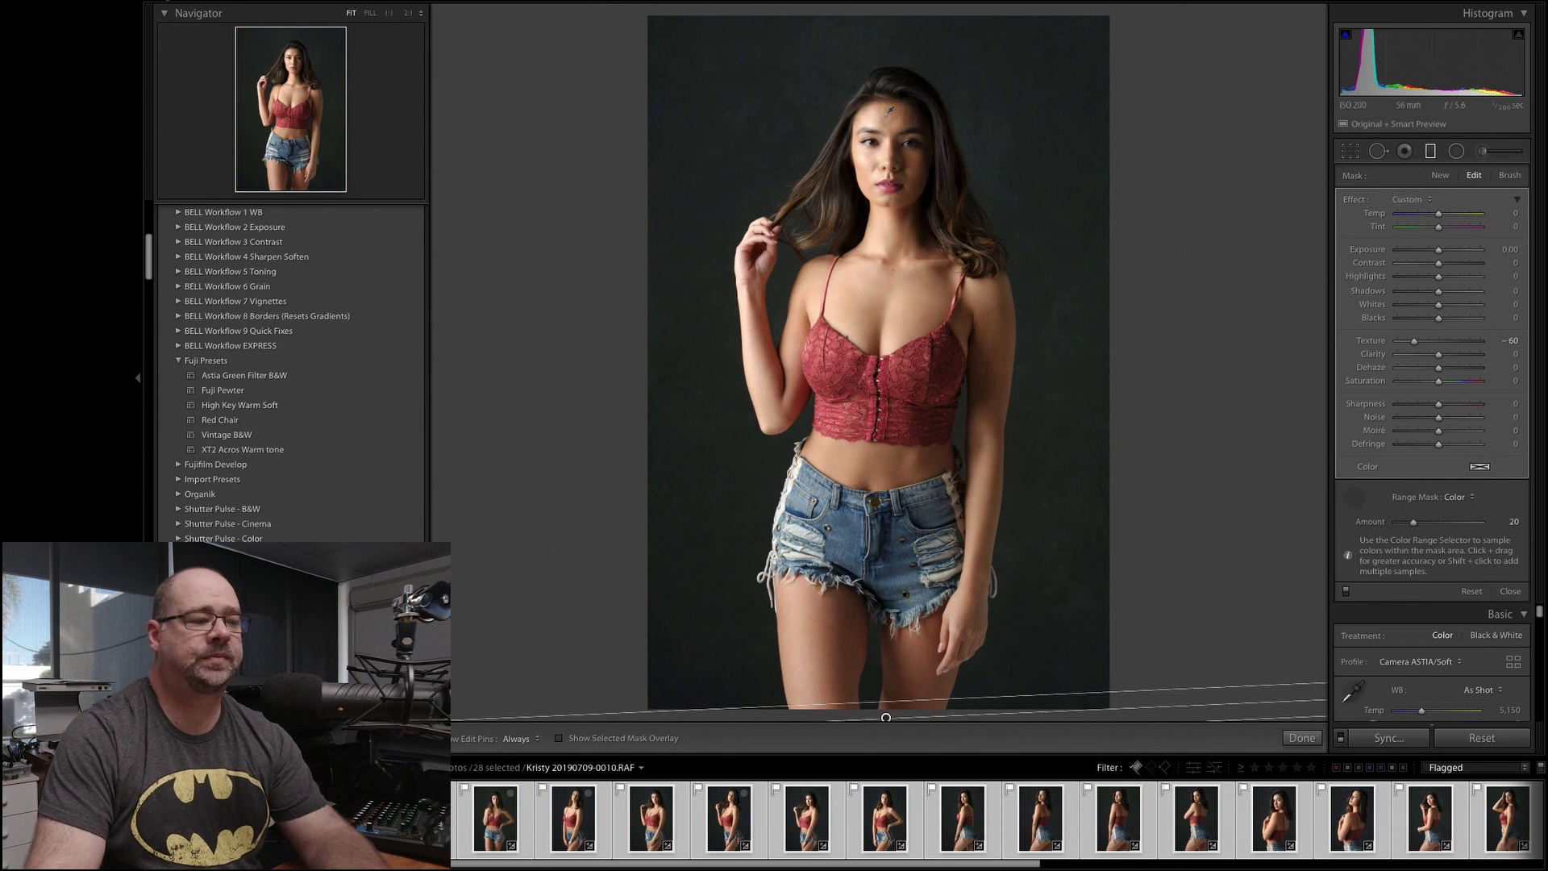
{"action": "key", "text": "Right"}
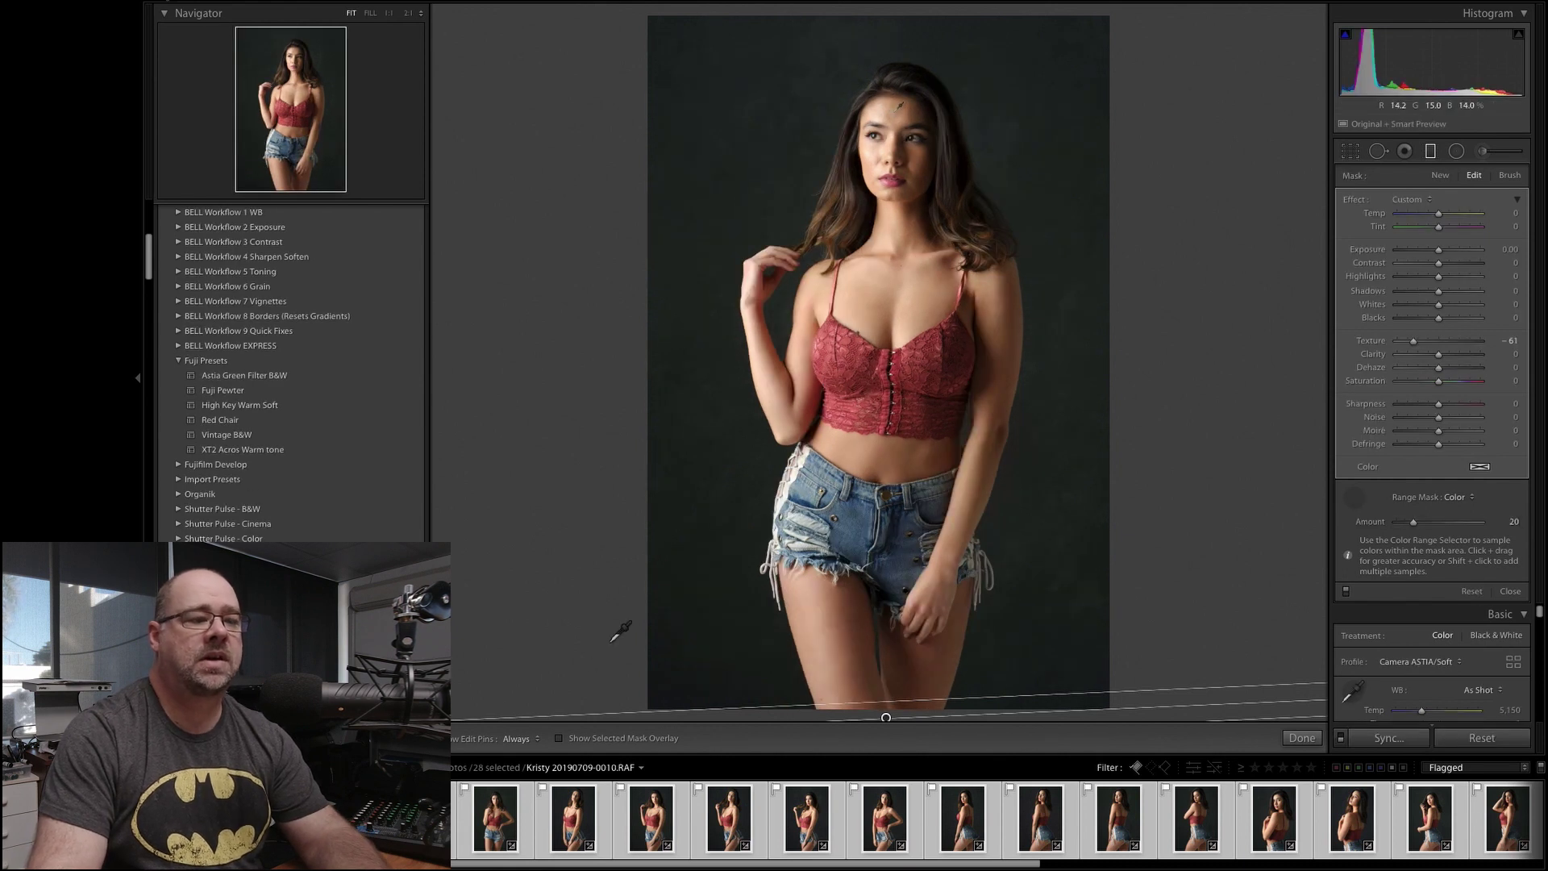
{"action": "key", "text": "Right"}
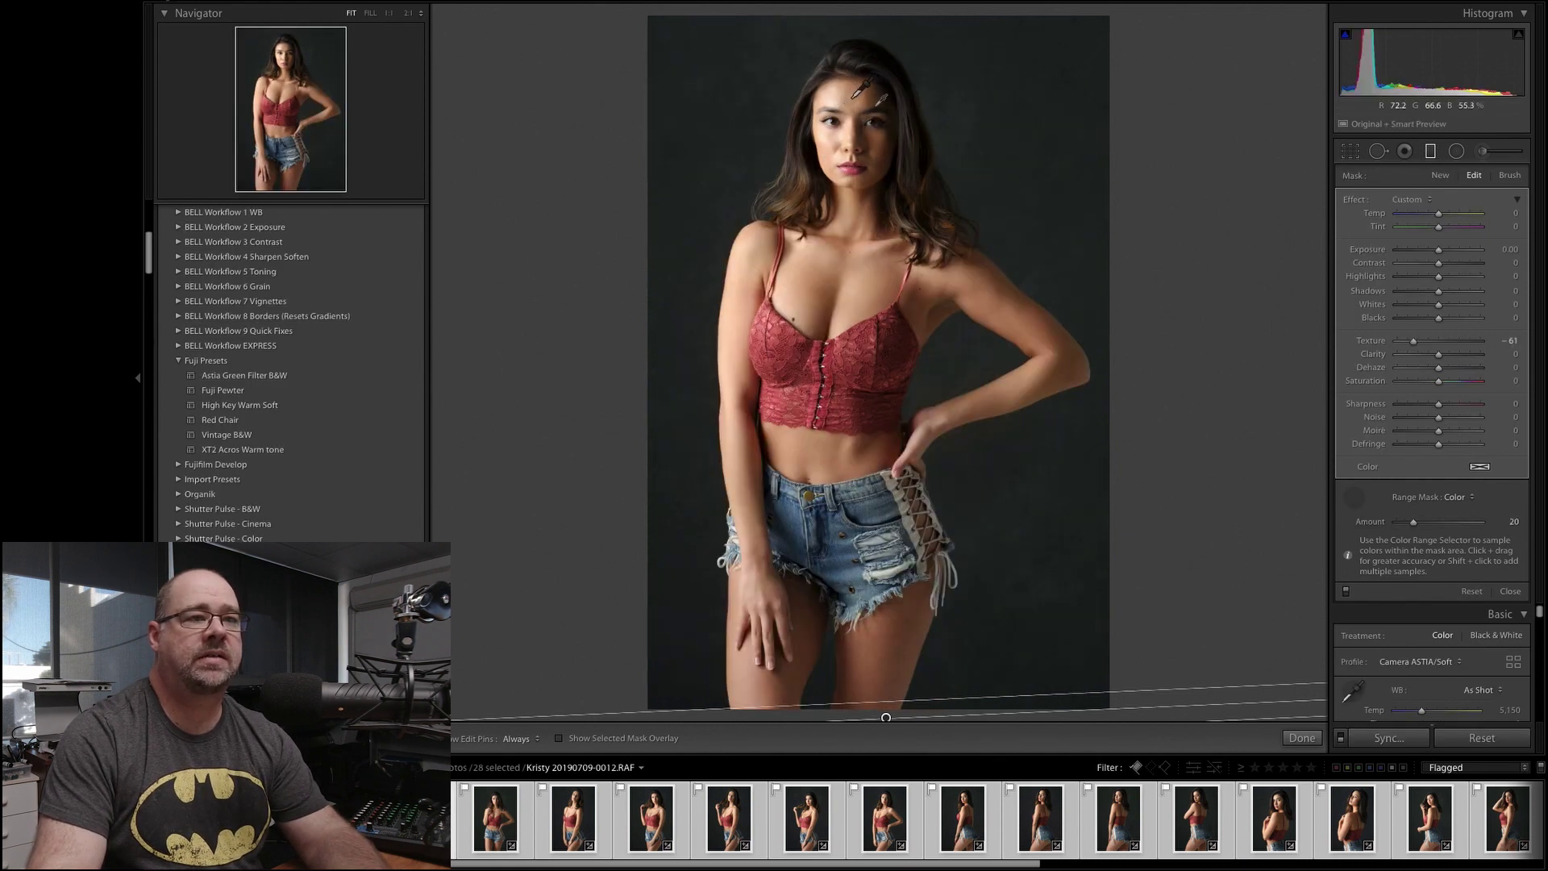
{"action": "key", "text": "Right"}
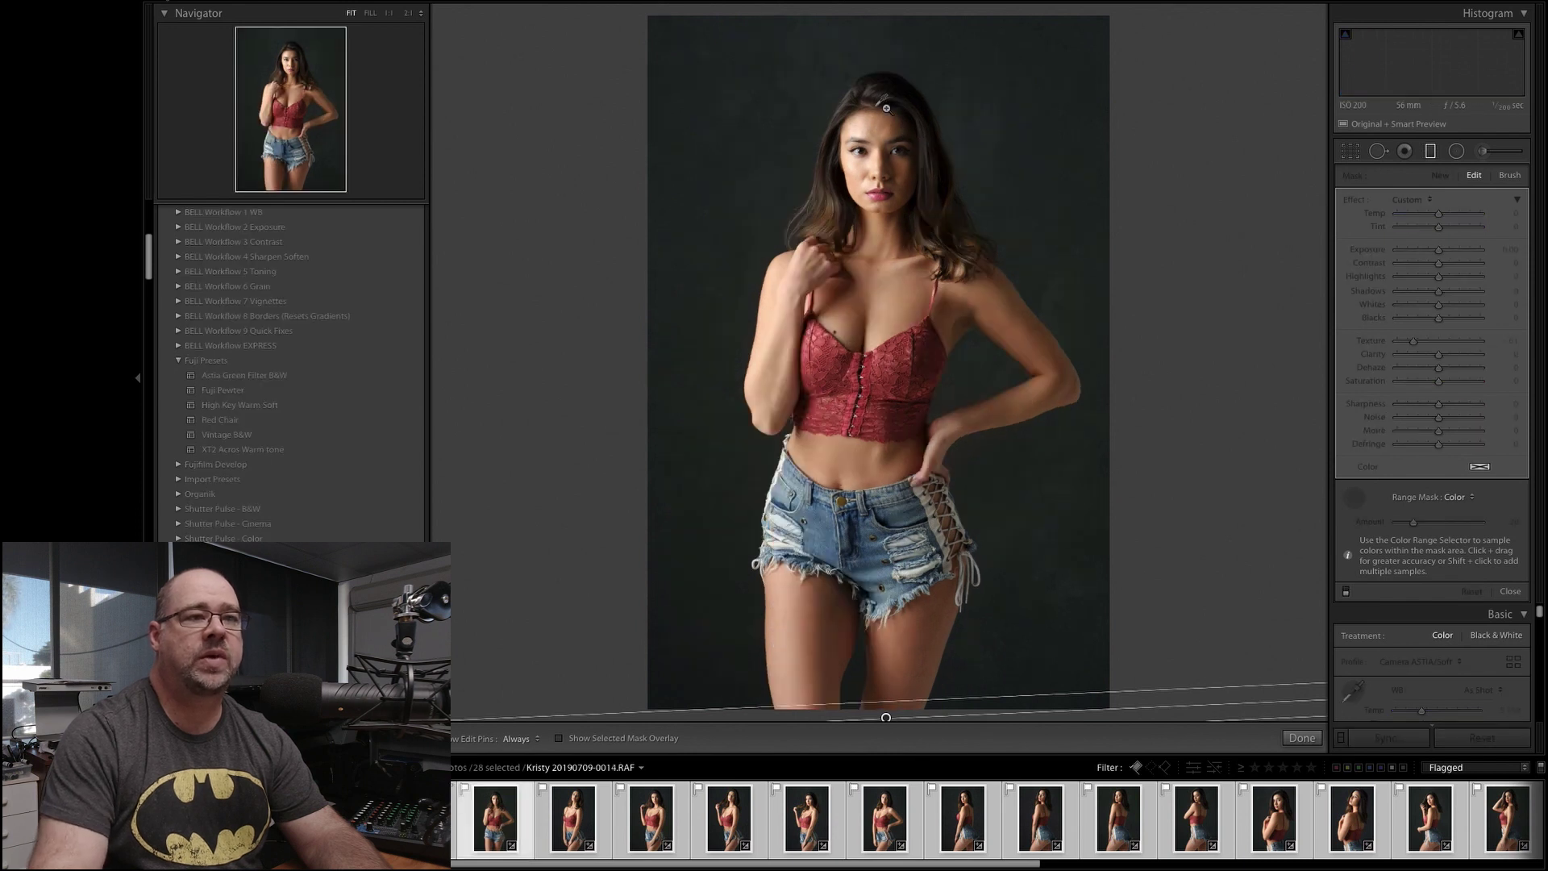
{"action": "key", "text": "Right"}
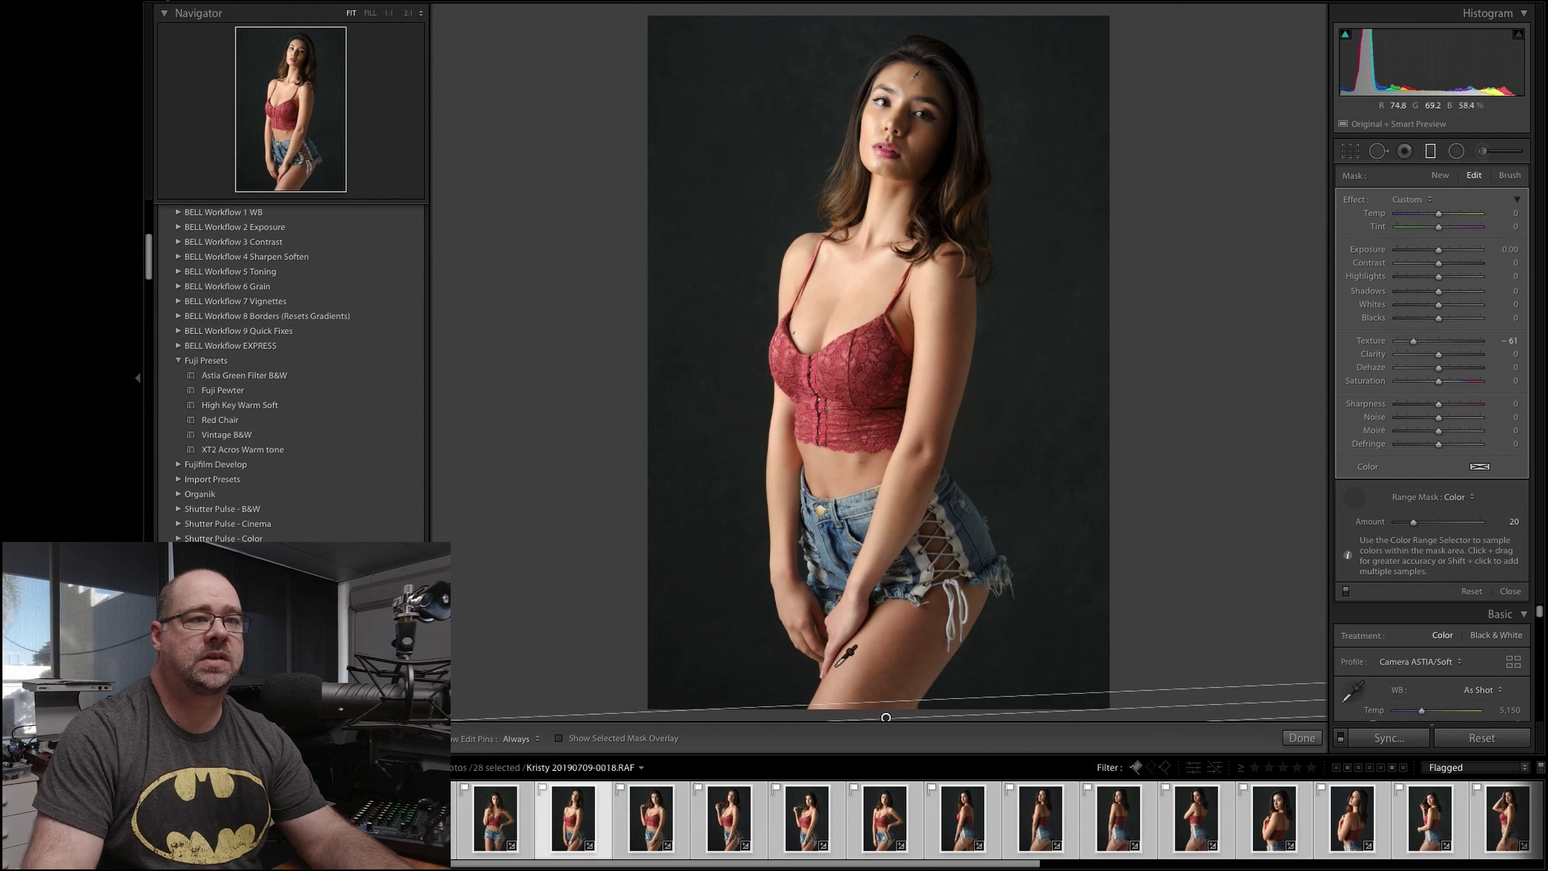
Step: Sample the forehead skin tone for the graduated filter's range mask on photos 0021 through 0025
{"action": "key", "text": "Right"}
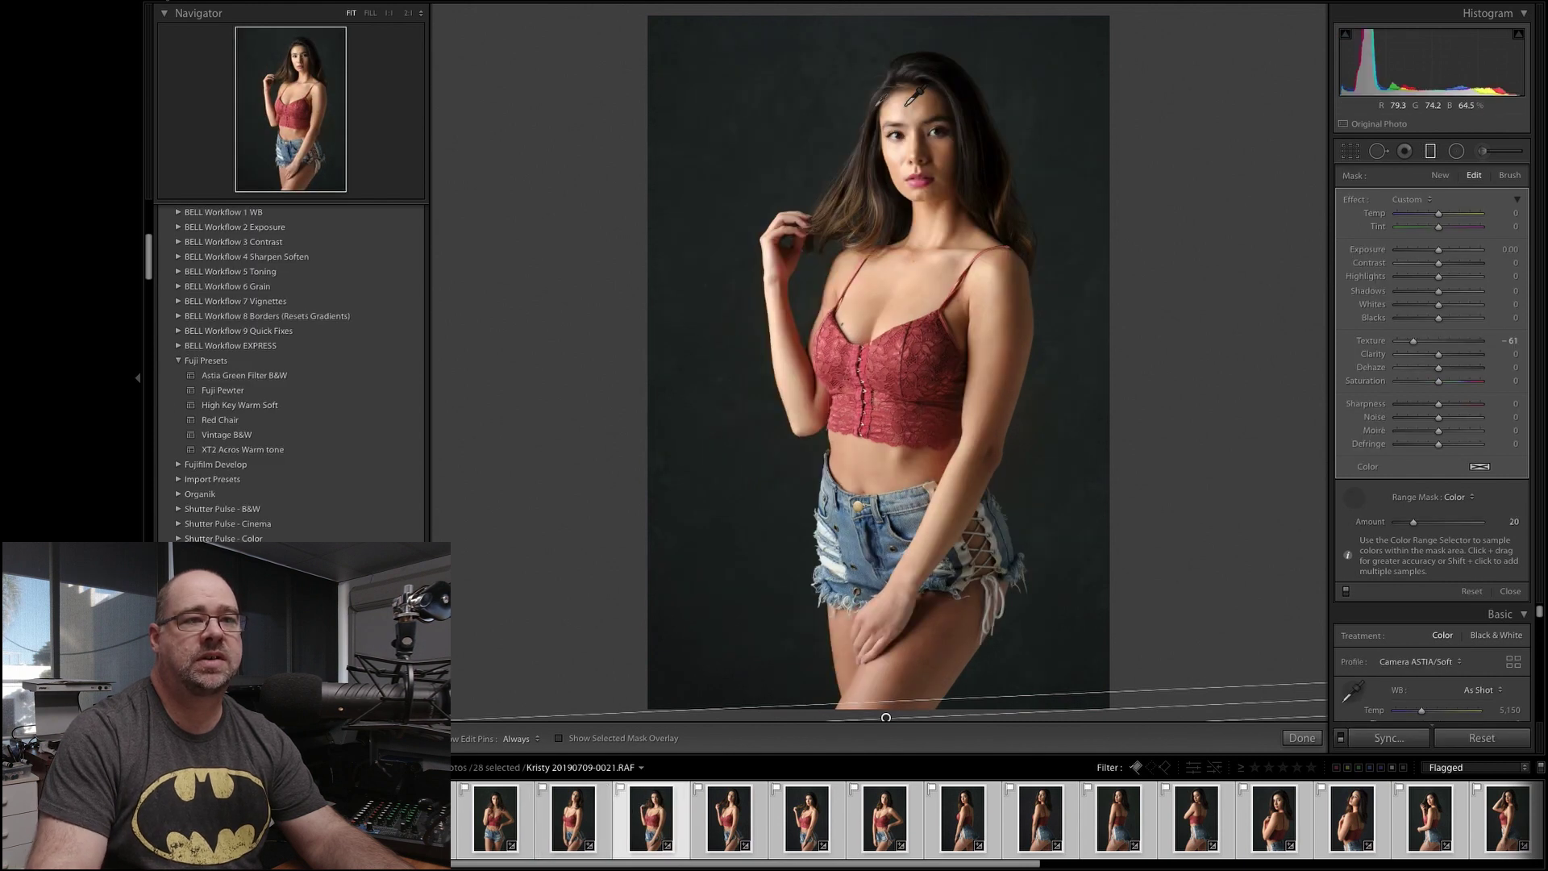
{"action": "left_click", "coordinate": [915, 99]}
{"action": "key", "text": "Right"}
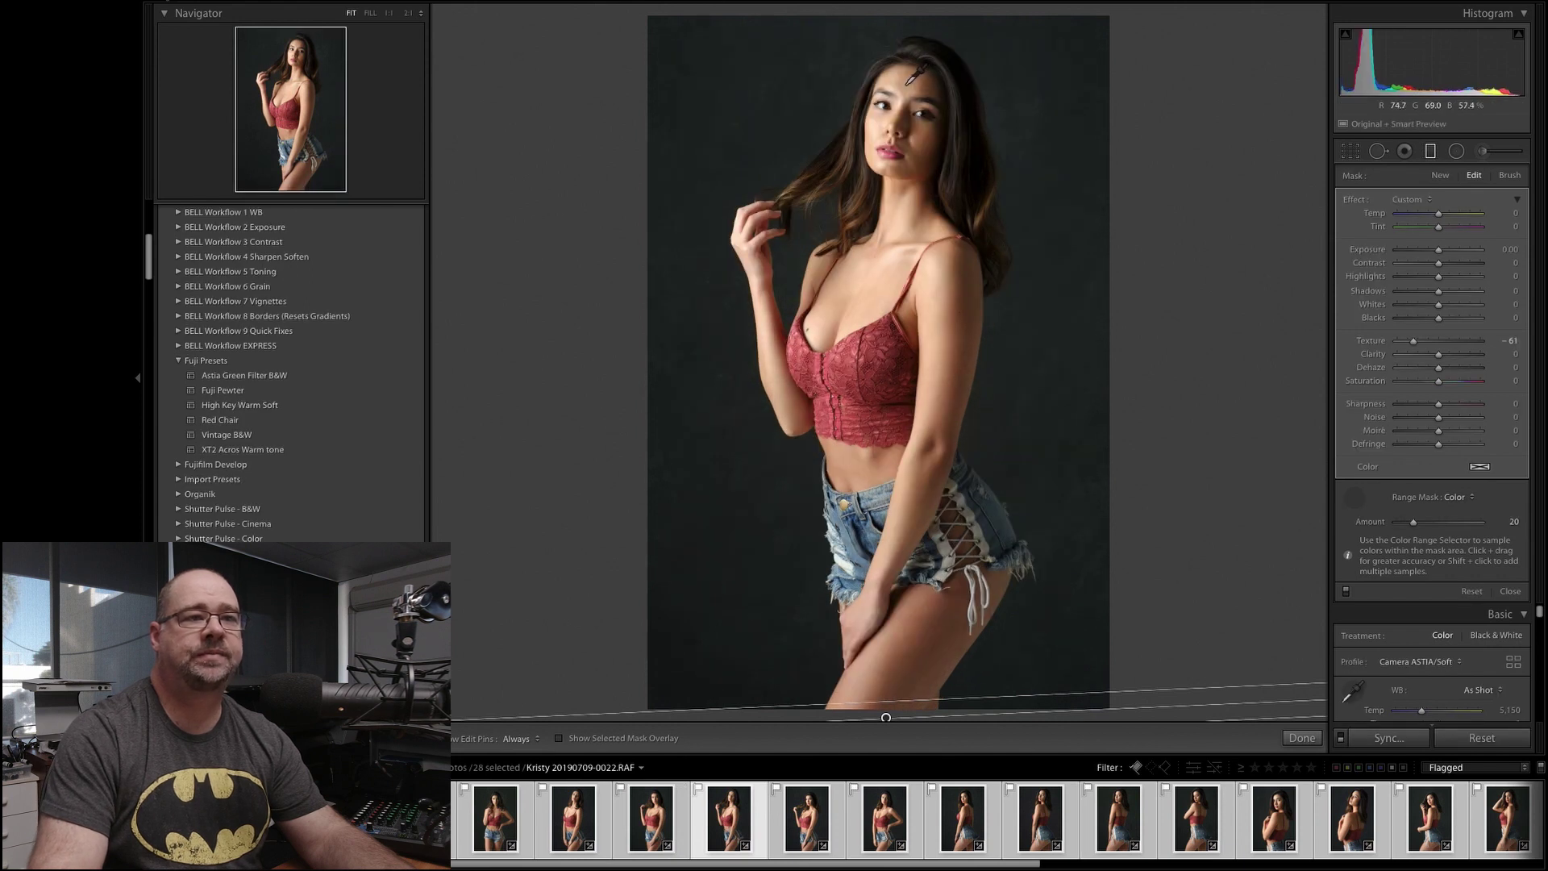
{"action": "key", "text": "Right"}
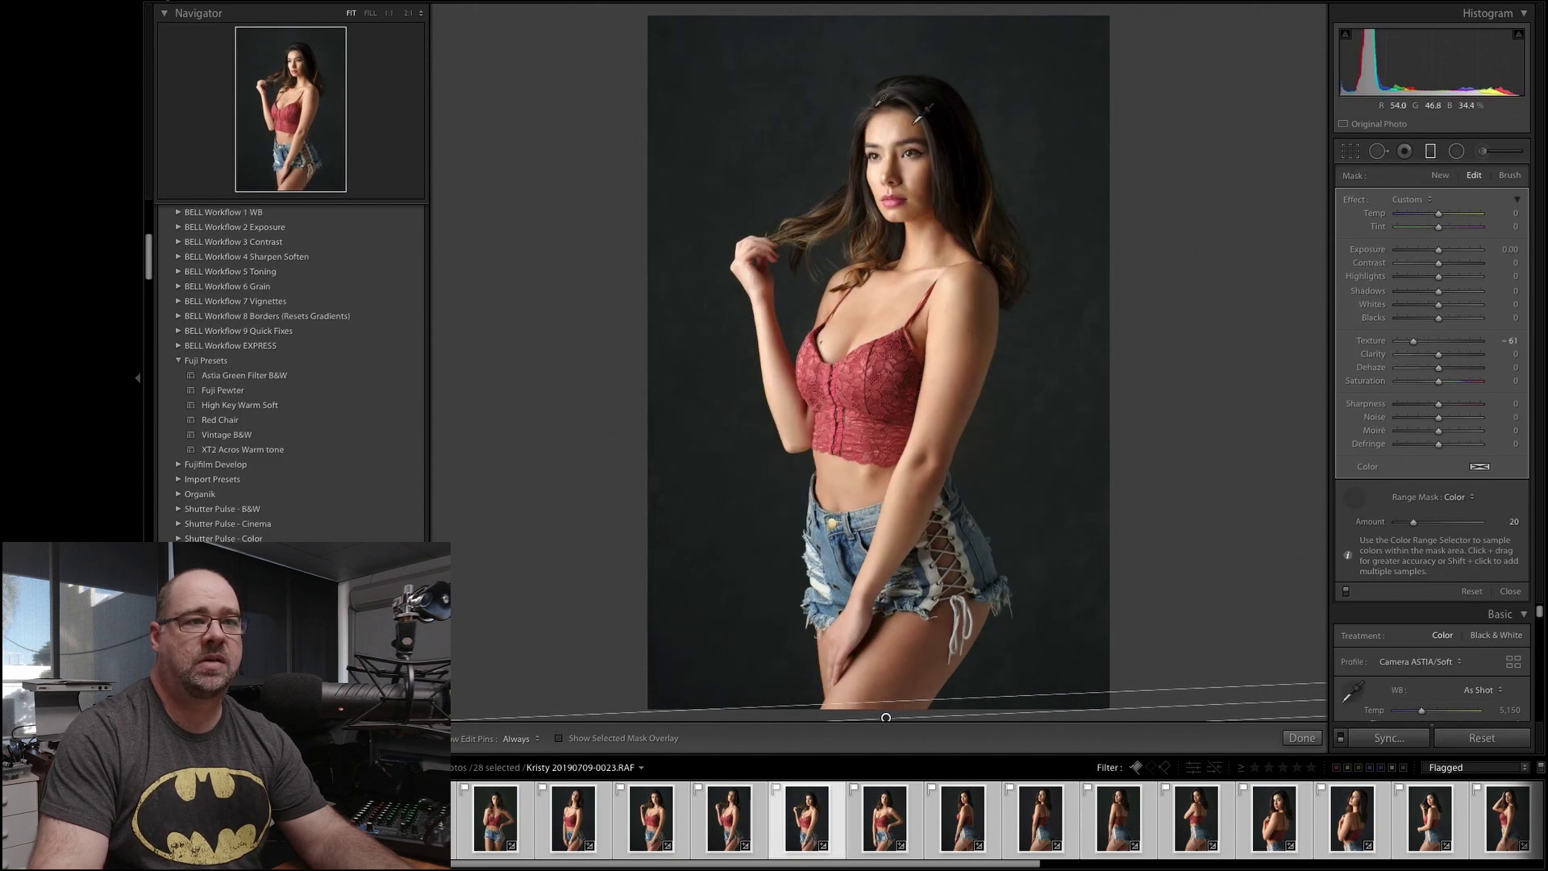
{"action": "left_click", "coordinate": [891, 835]}
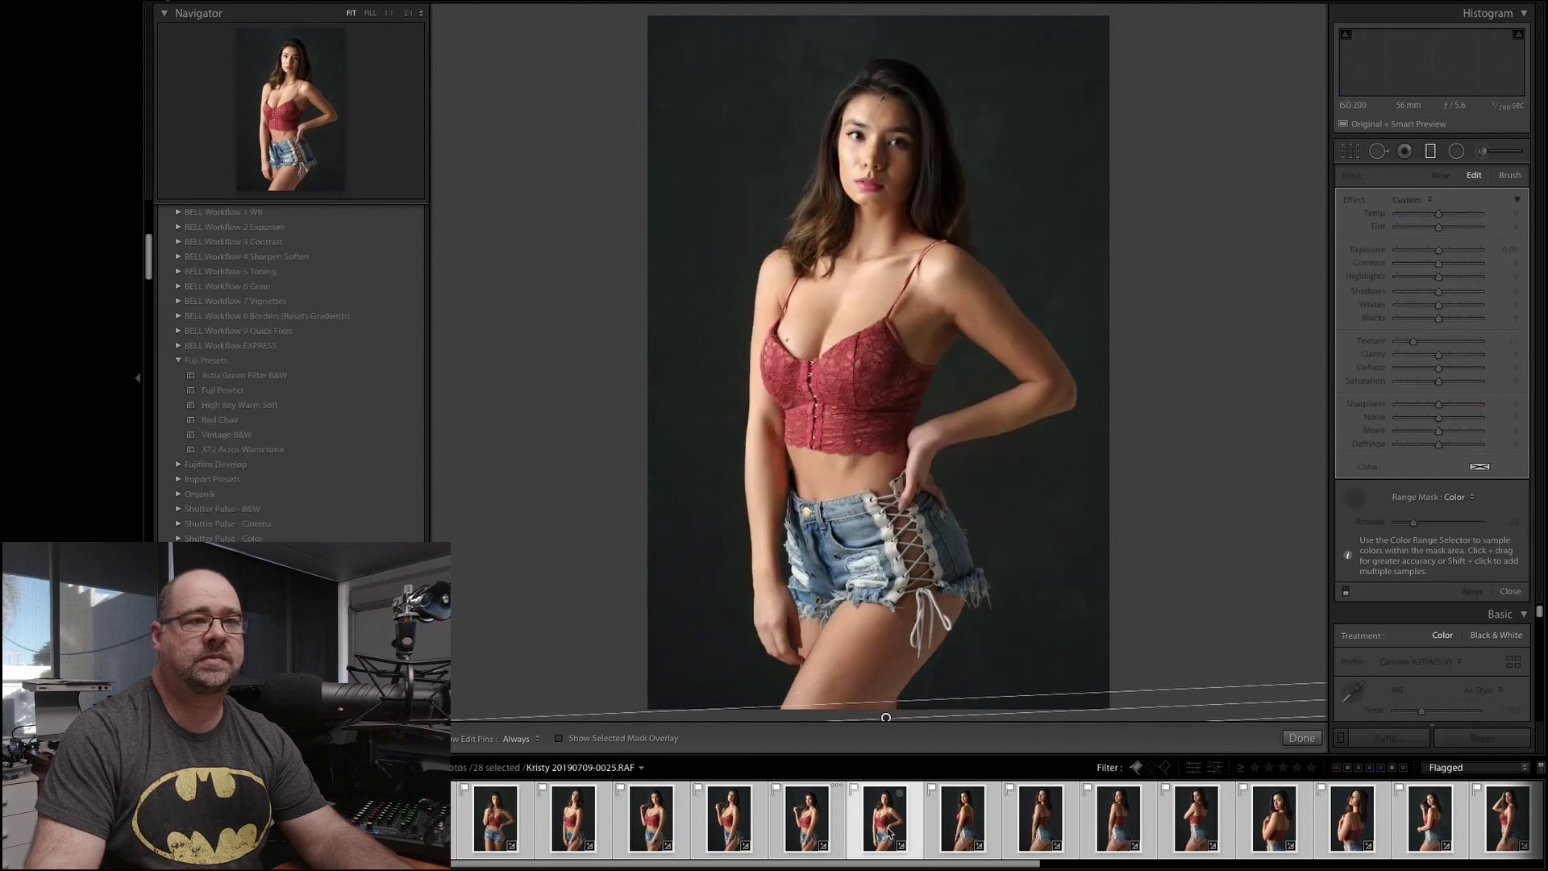
Step: Update the color range sample from the forehead skin on the over-the-shoulder poses, photos 0027 through 0036
{"action": "key", "text": "Right"}
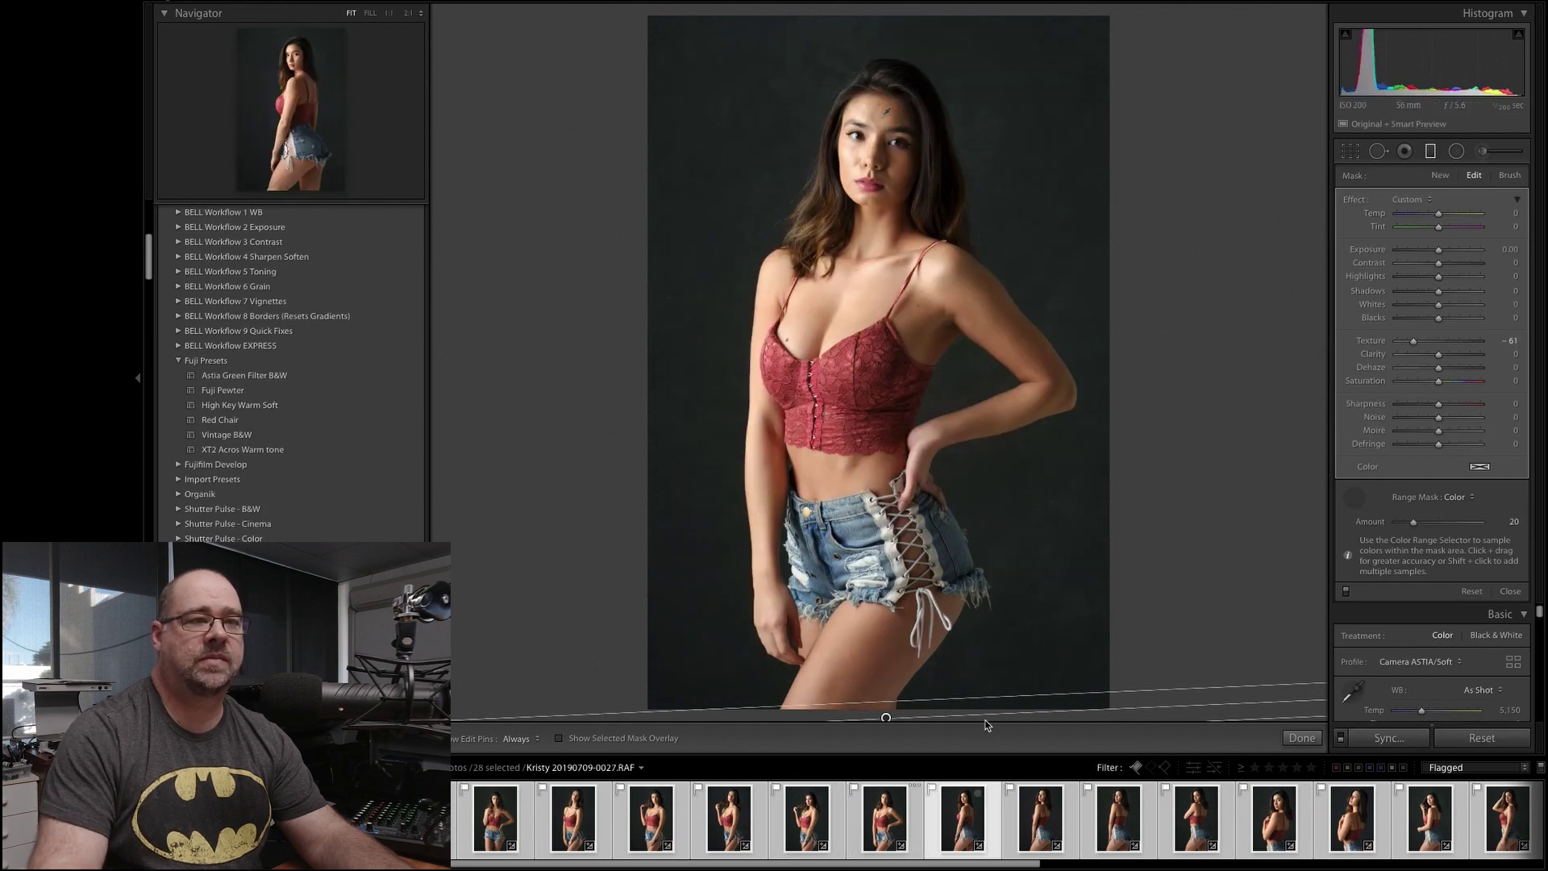
{"action": "left_click", "coordinate": [1040, 822]}
{"action": "left_click", "coordinate": [890, 68]}
{"action": "left_click", "coordinate": [1131, 824]}
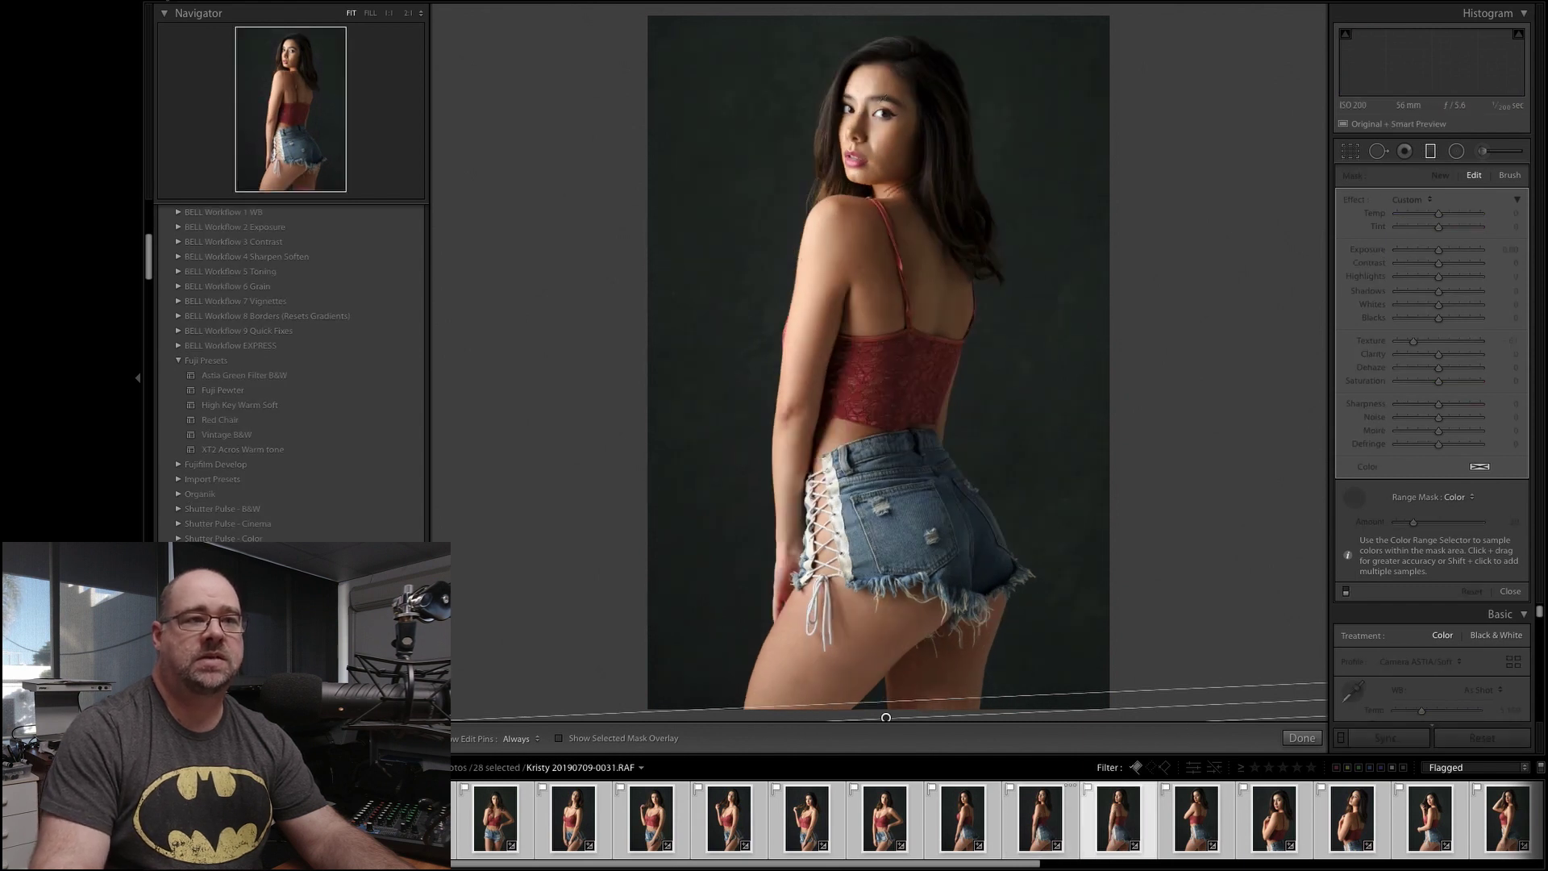
{"action": "left_click", "coordinate": [869, 81]}
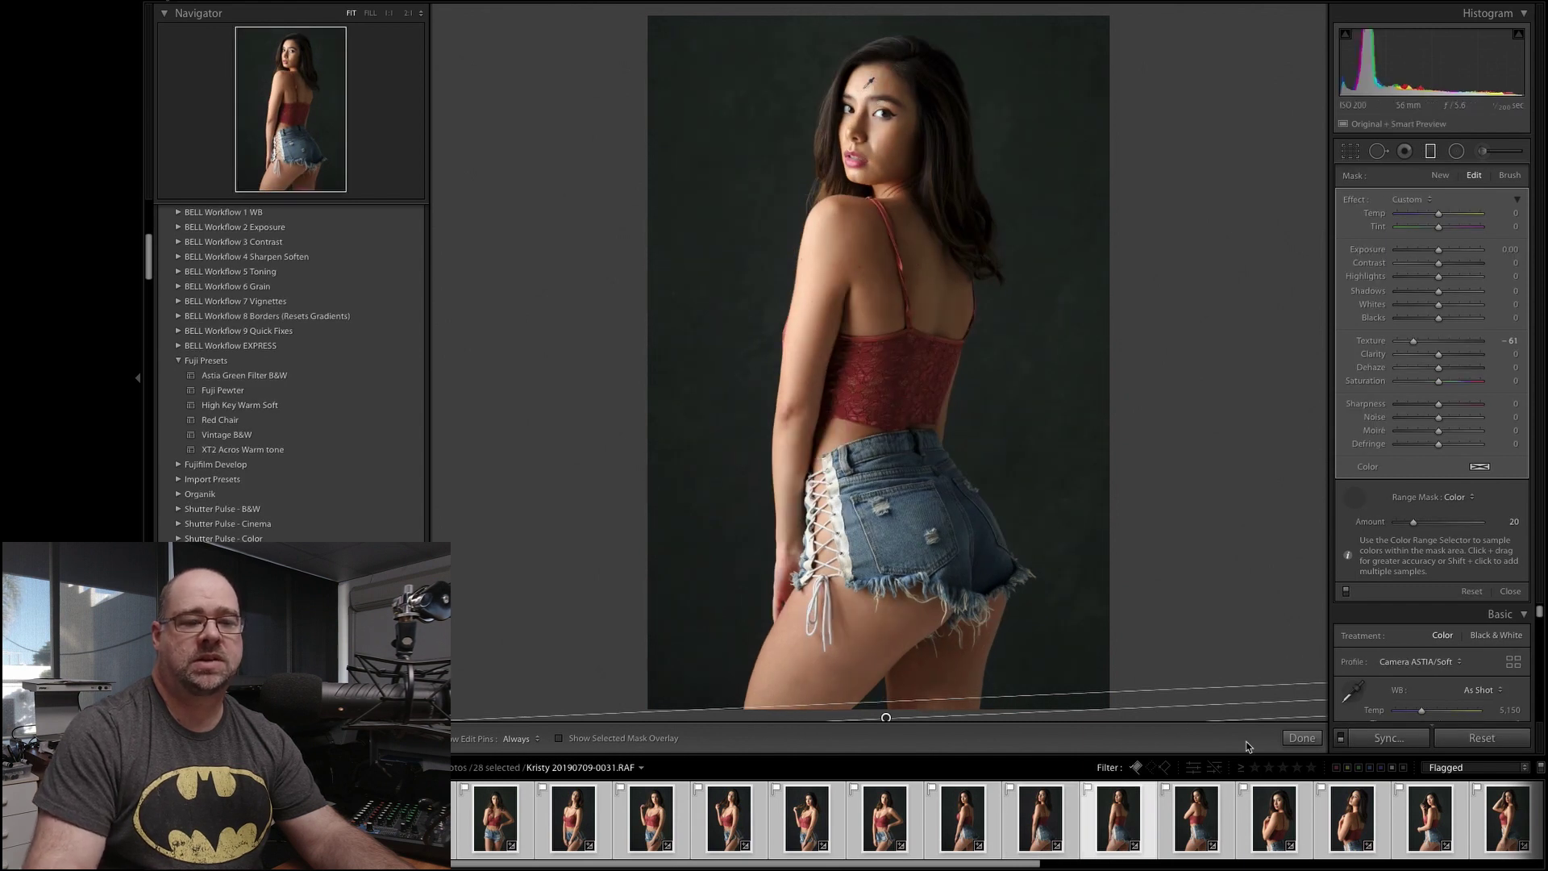
{"action": "left_click", "coordinate": [1219, 814]}
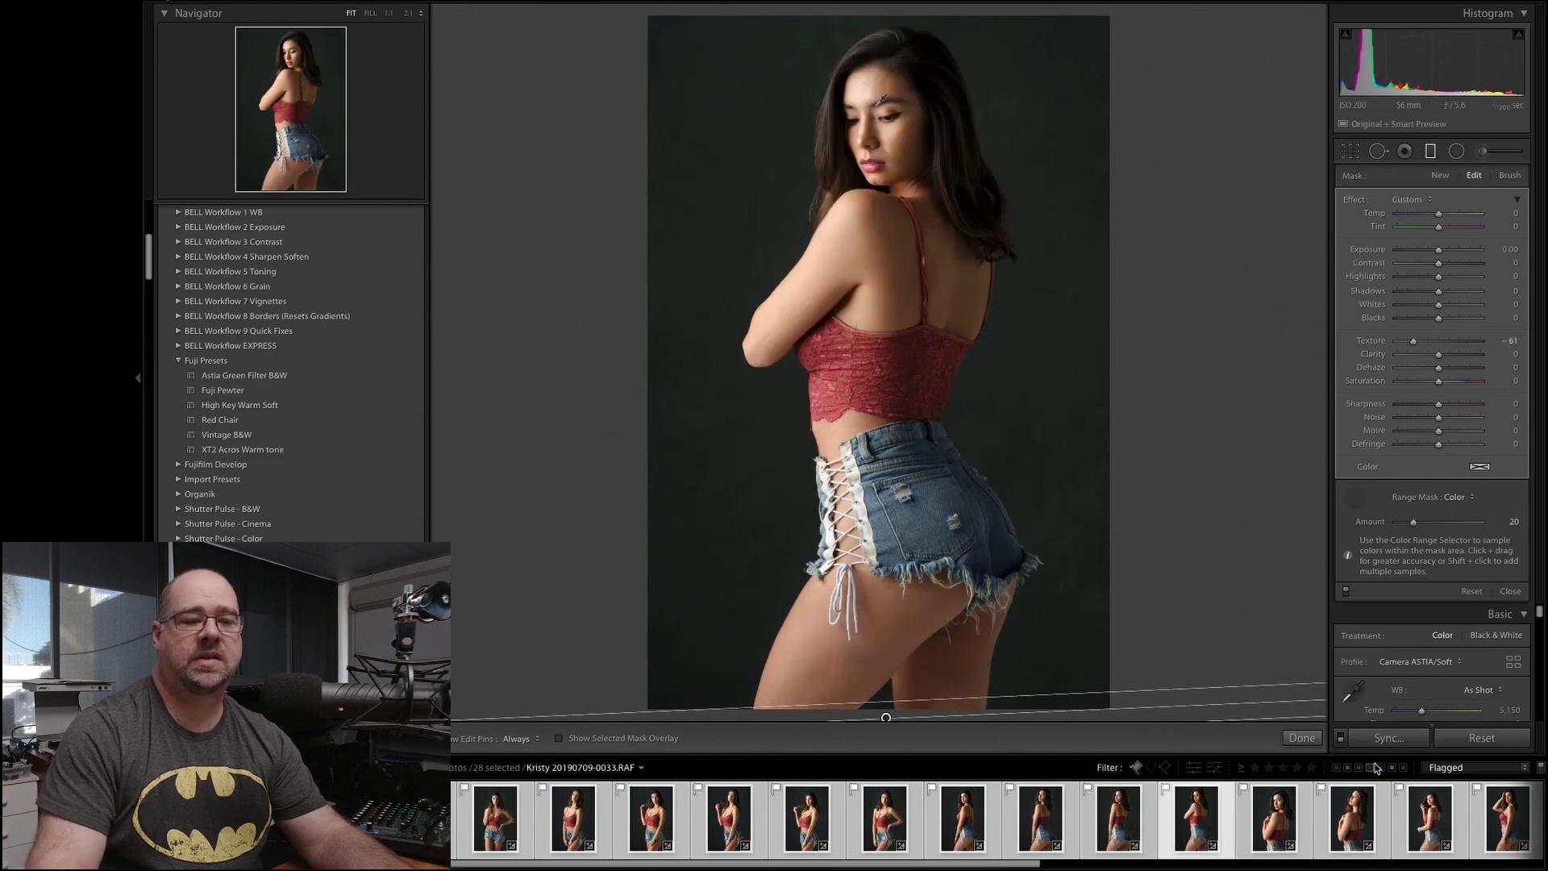
{"action": "left_click", "coordinate": [1285, 830]}
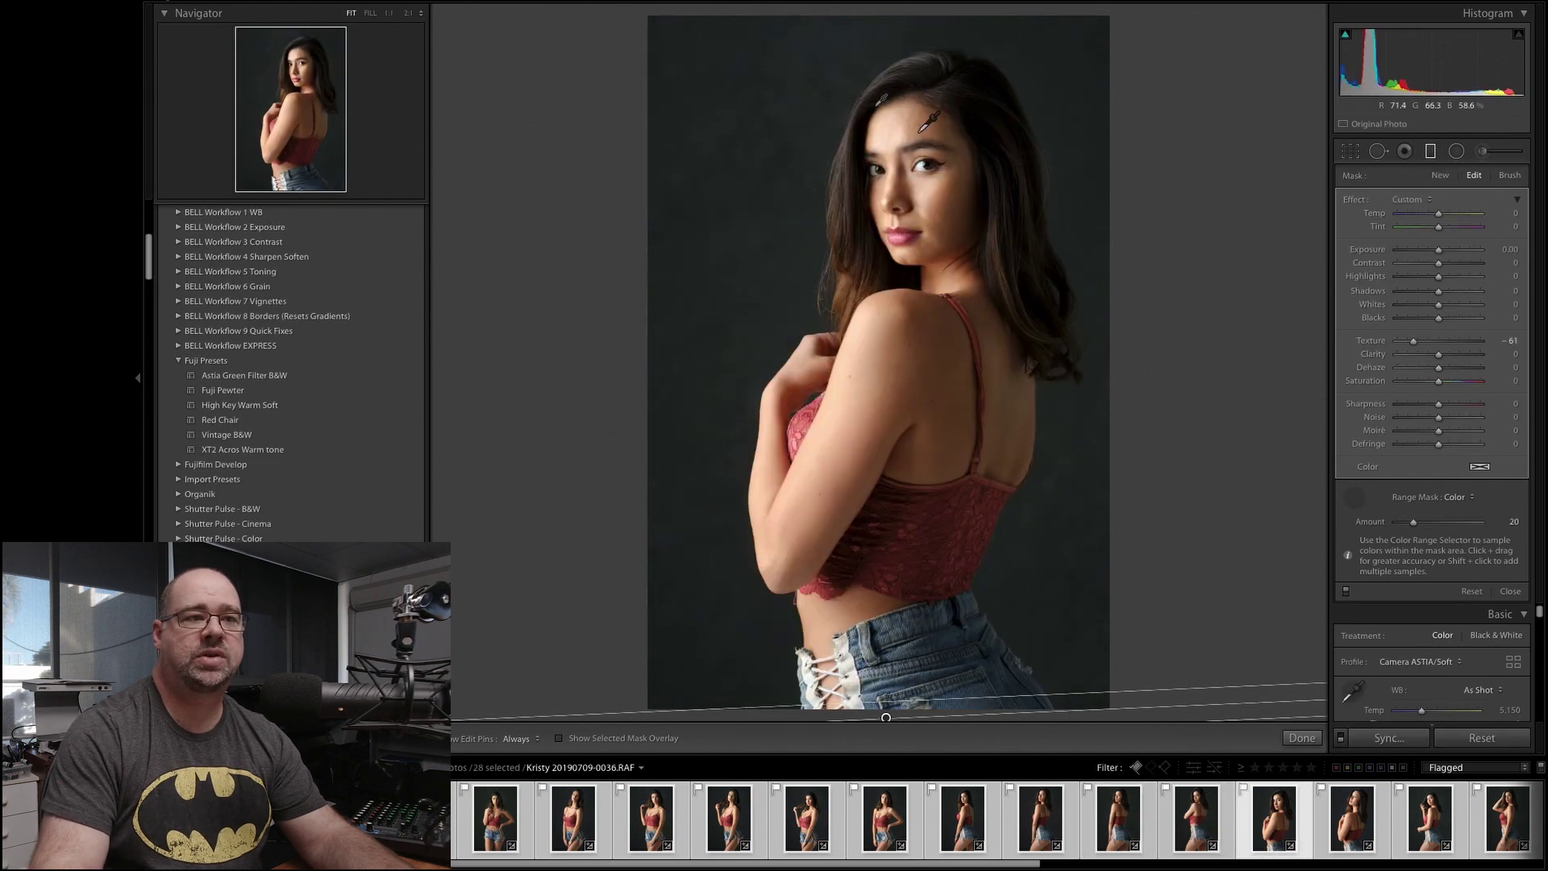
Step: Resample the skin color for the range mask on each remaining photo in the filmstrip, ending with 0067
{"action": "key", "text": "Right"}
{"action": "key", "text": "Right"}
{"action": "key", "text": "Right"}
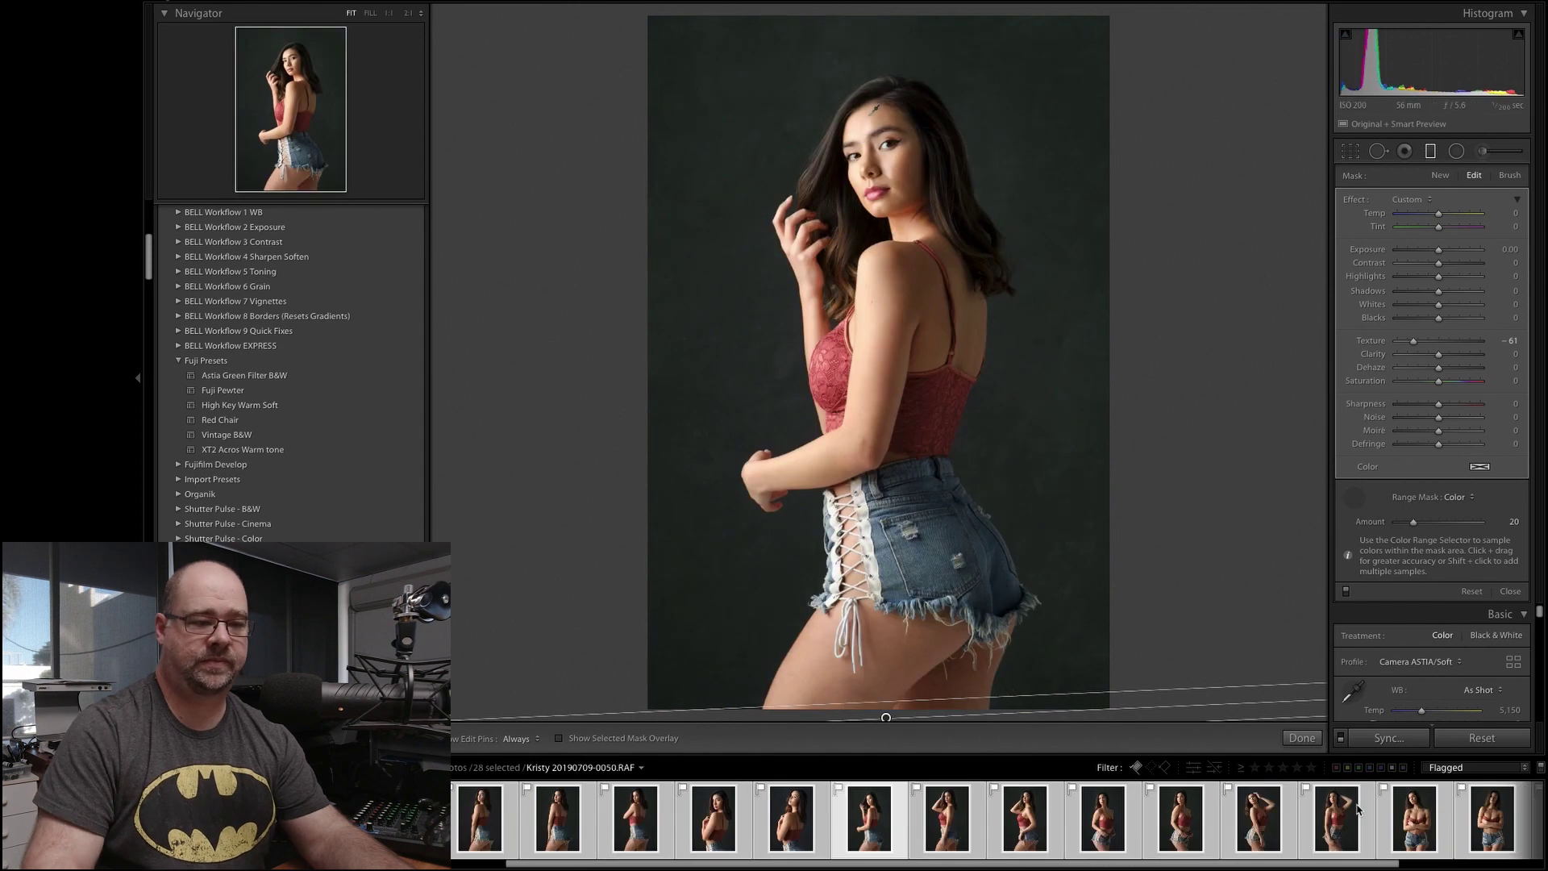
{"action": "key", "text": "Right"}
{"action": "key", "text": "Right"}
{"action": "key", "text": "Right"}
{"action": "key", "text": "Right"}
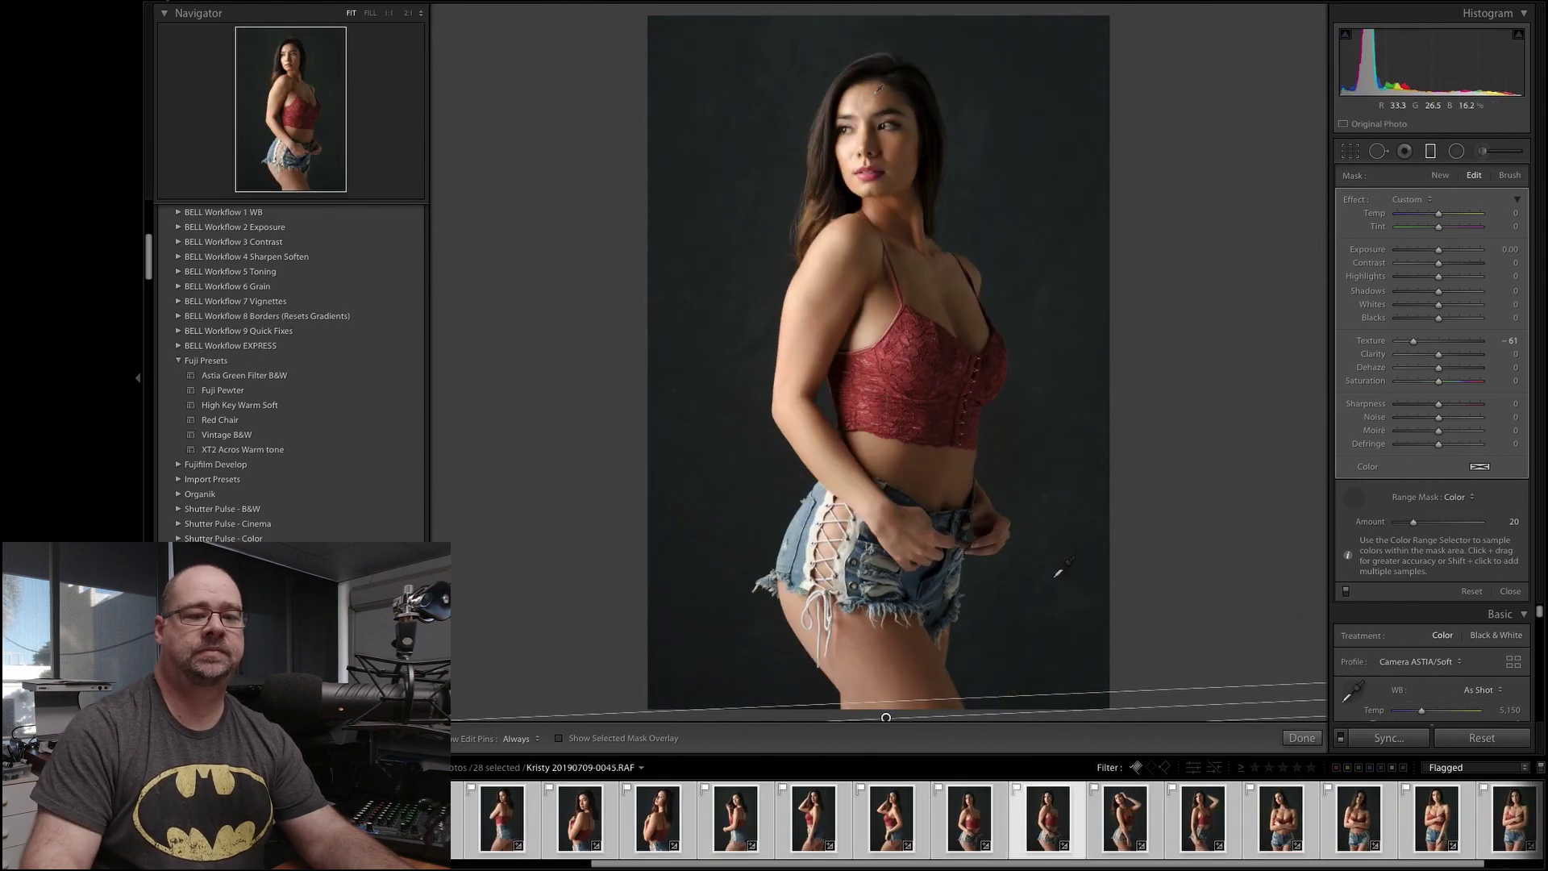
{"action": "key", "text": "Right"}
{"action": "key", "text": "Right"}
{"action": "key", "text": "Right"}
{"action": "key", "text": "Right"}
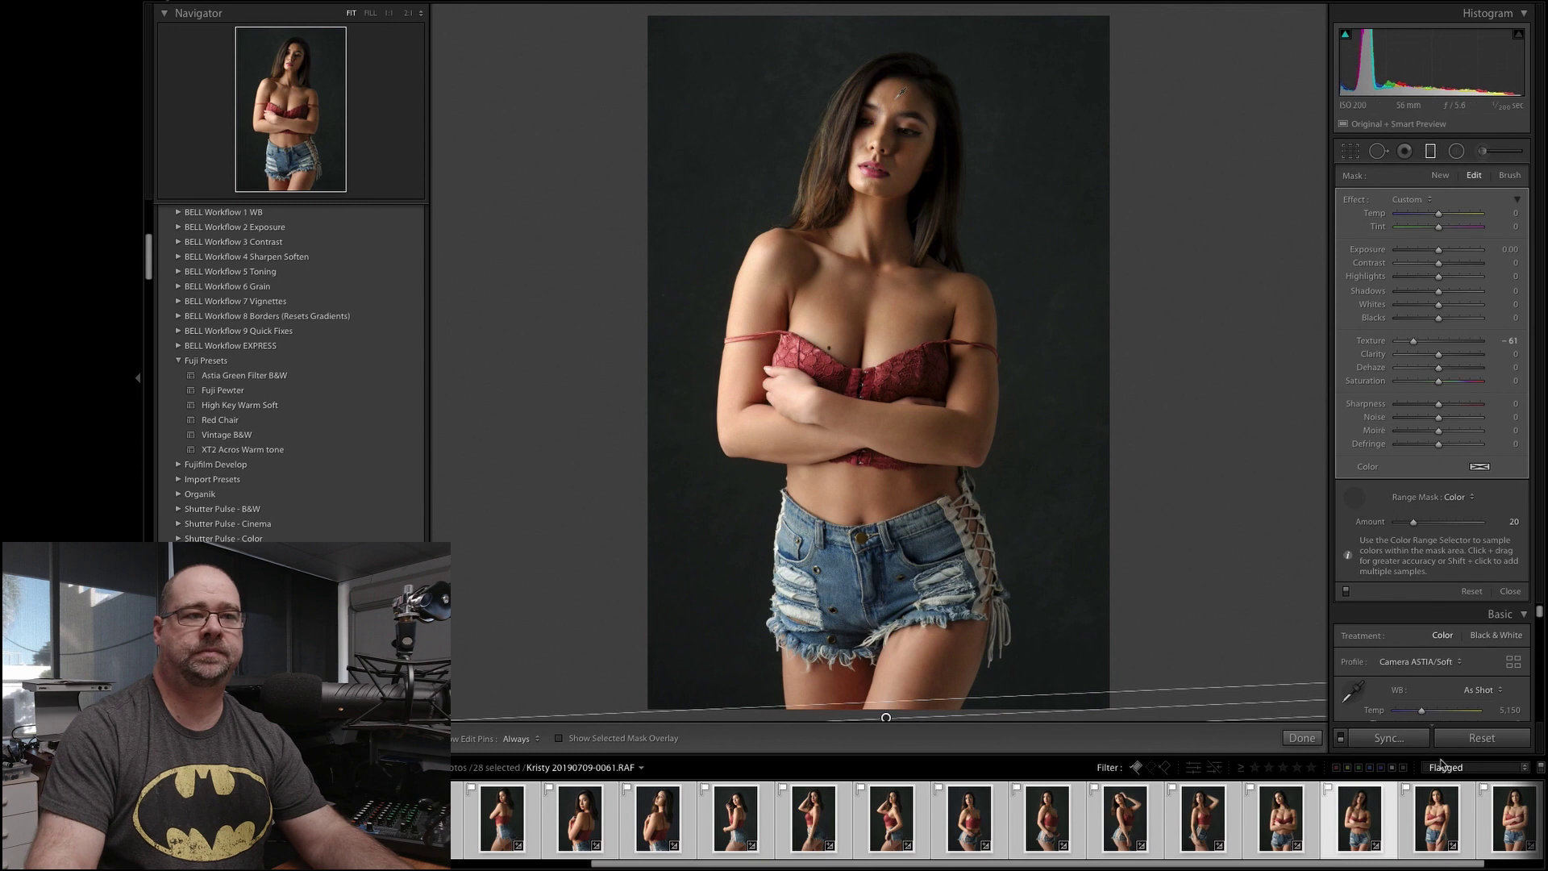
{"action": "key", "text": "Right"}
{"action": "key", "text": "Right"}
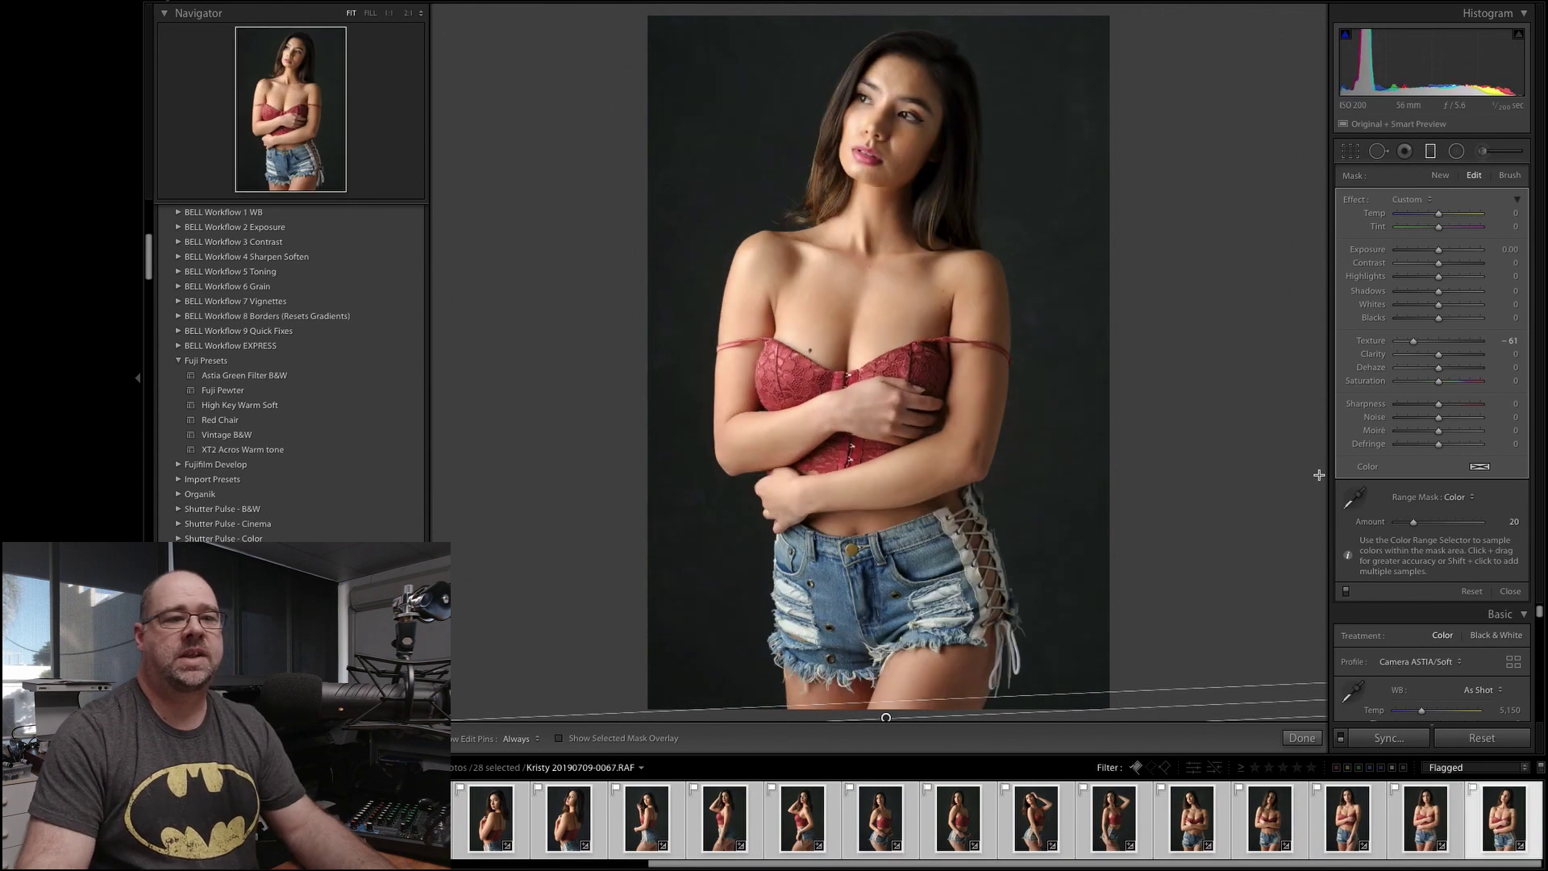
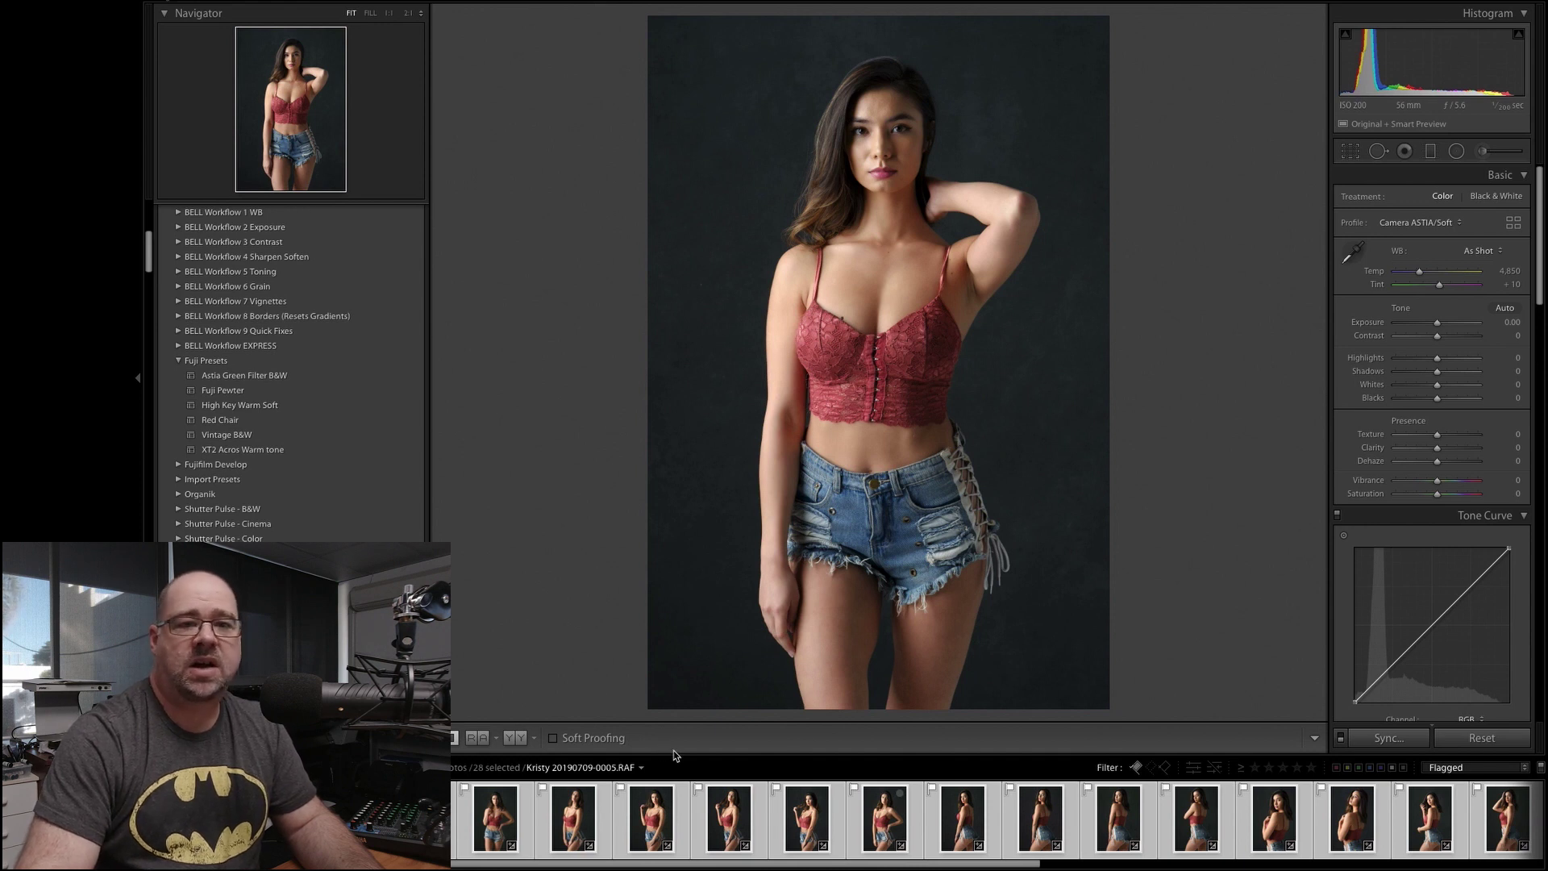
Step: Set the Basic adjustments on photo 0005 to Contrast +26 and Saturation -17
{"action": "left_click", "coordinate": [1437, 335]}
{"action": "left_click_drag", "start_coordinate": [1438, 337], "coordinate": [1448, 336]}
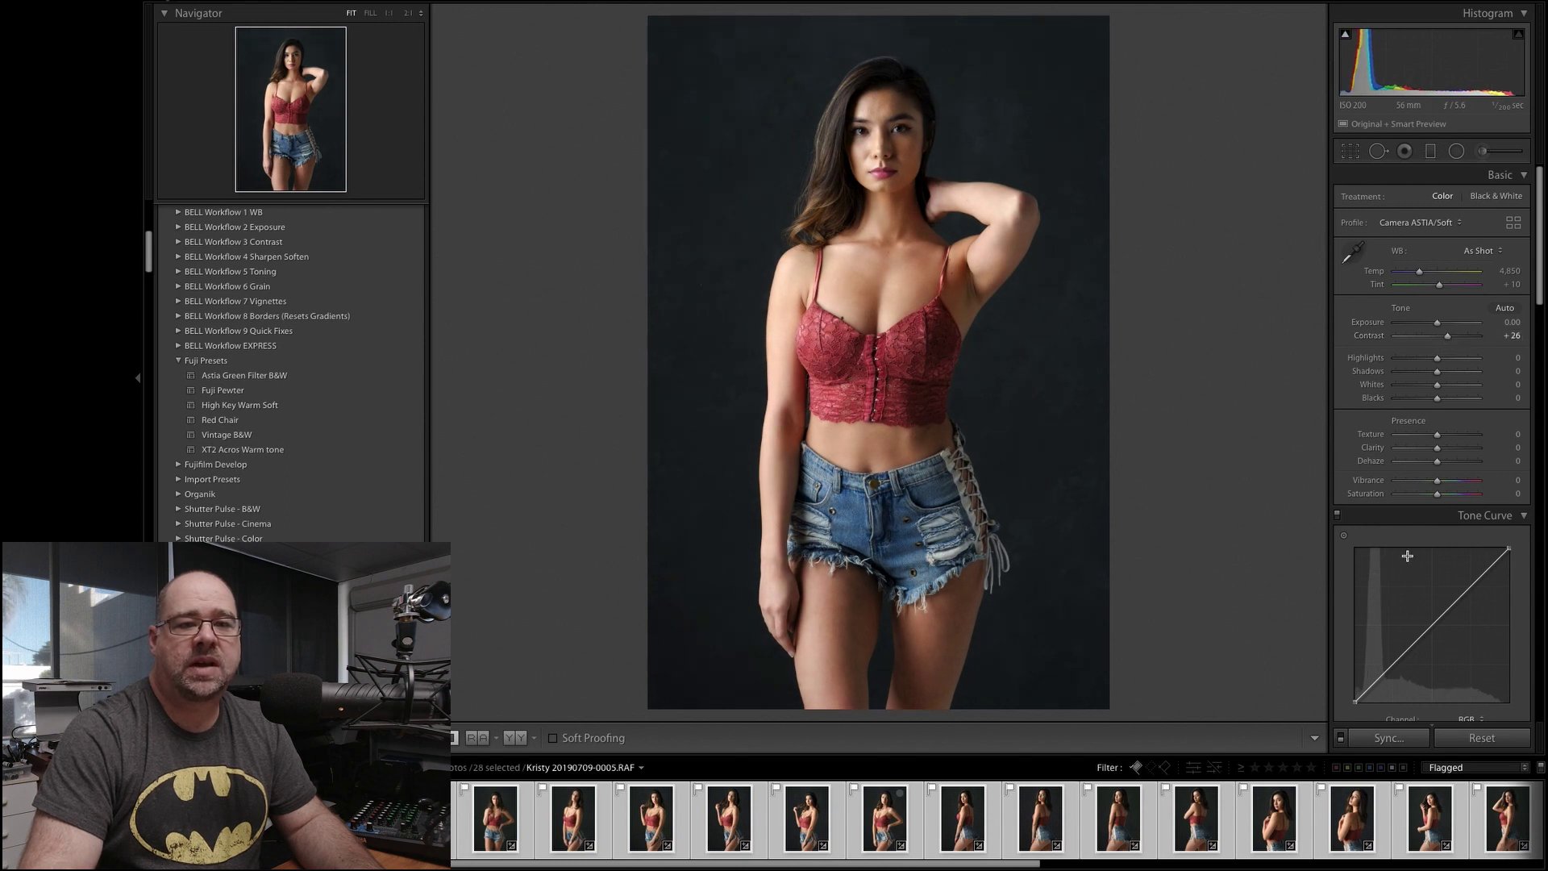
{"action": "left_click_drag", "start_coordinate": [1436, 495], "coordinate": [1427, 495]}
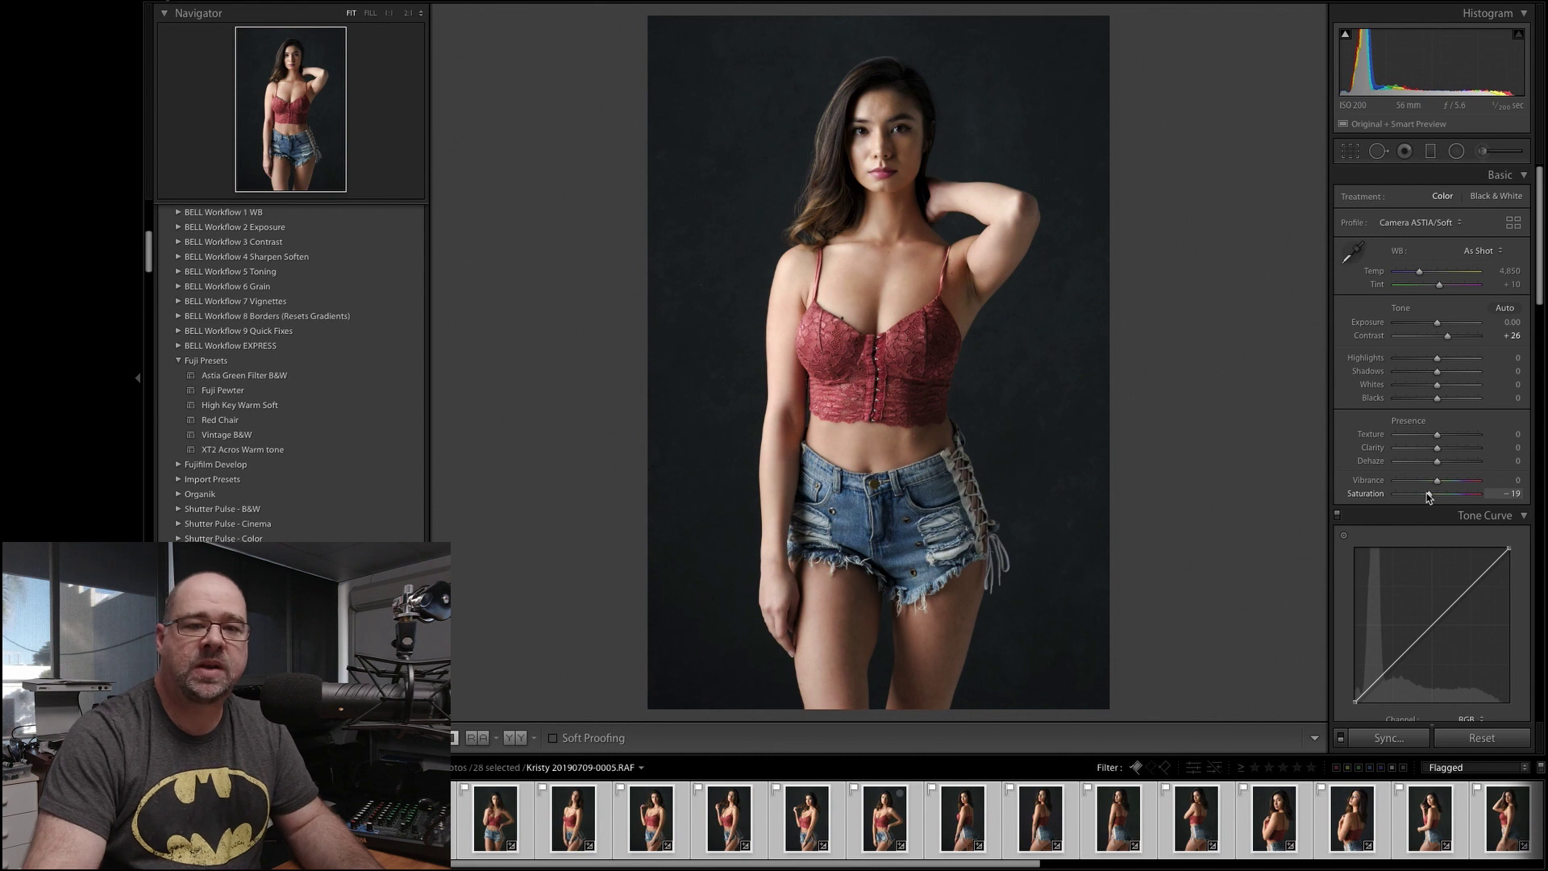
{"action": "left_click_drag", "start_coordinate": [1427, 495], "coordinate": [1429, 495]}
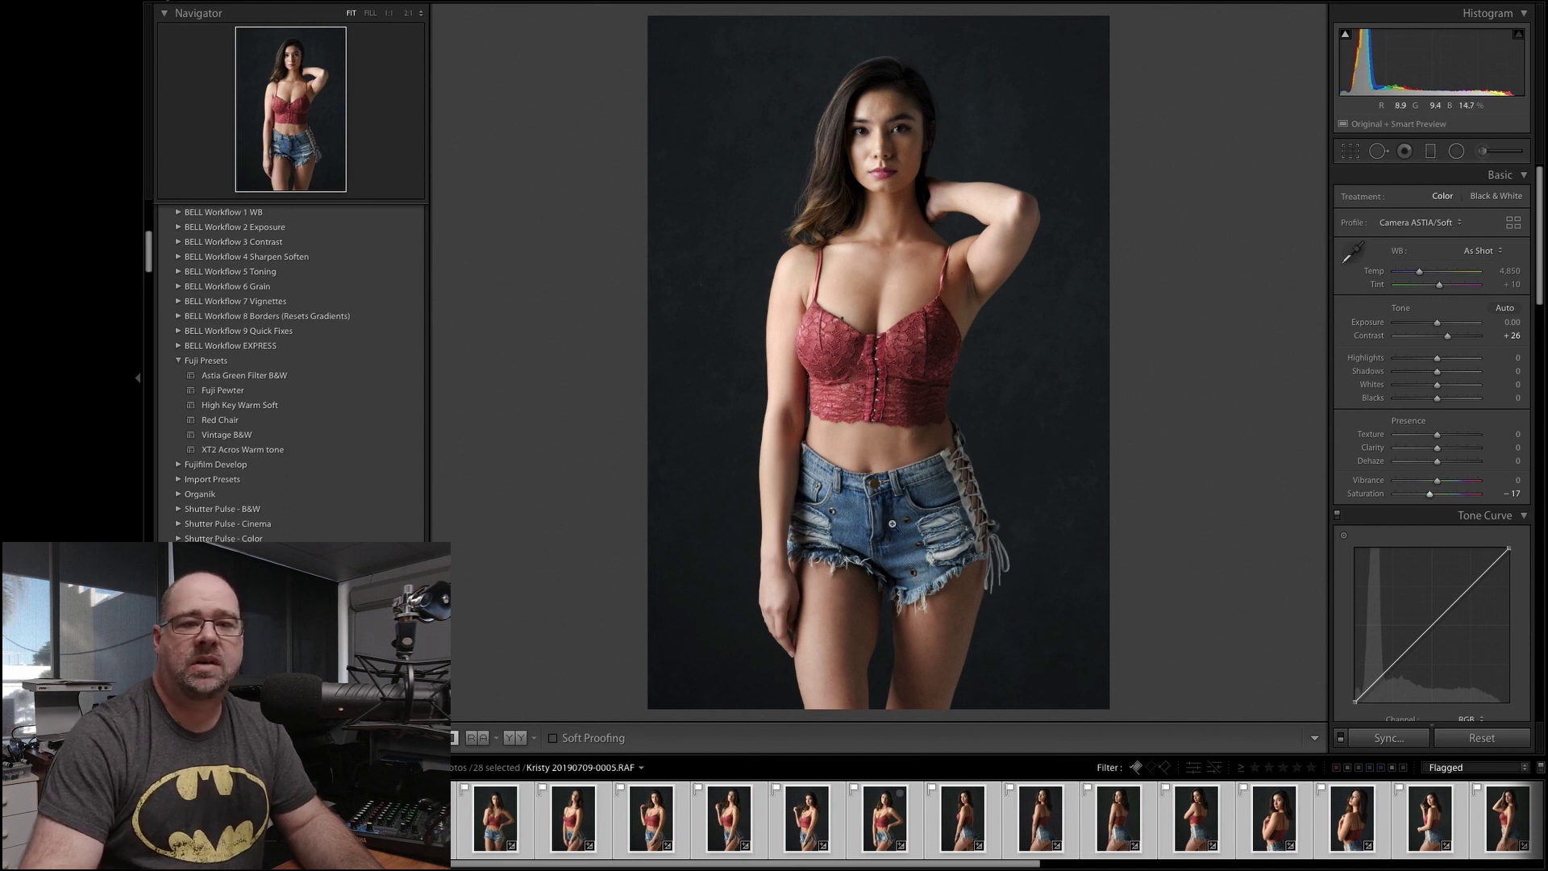
Step: Raise the HSL saturation to Red +4 and Orange +3 with the targeted adjustment tool on the red lace top
{"action": "scroll", "coordinate": [1397, 545], "scroll_direction": "down", "scroll_amount": 8}
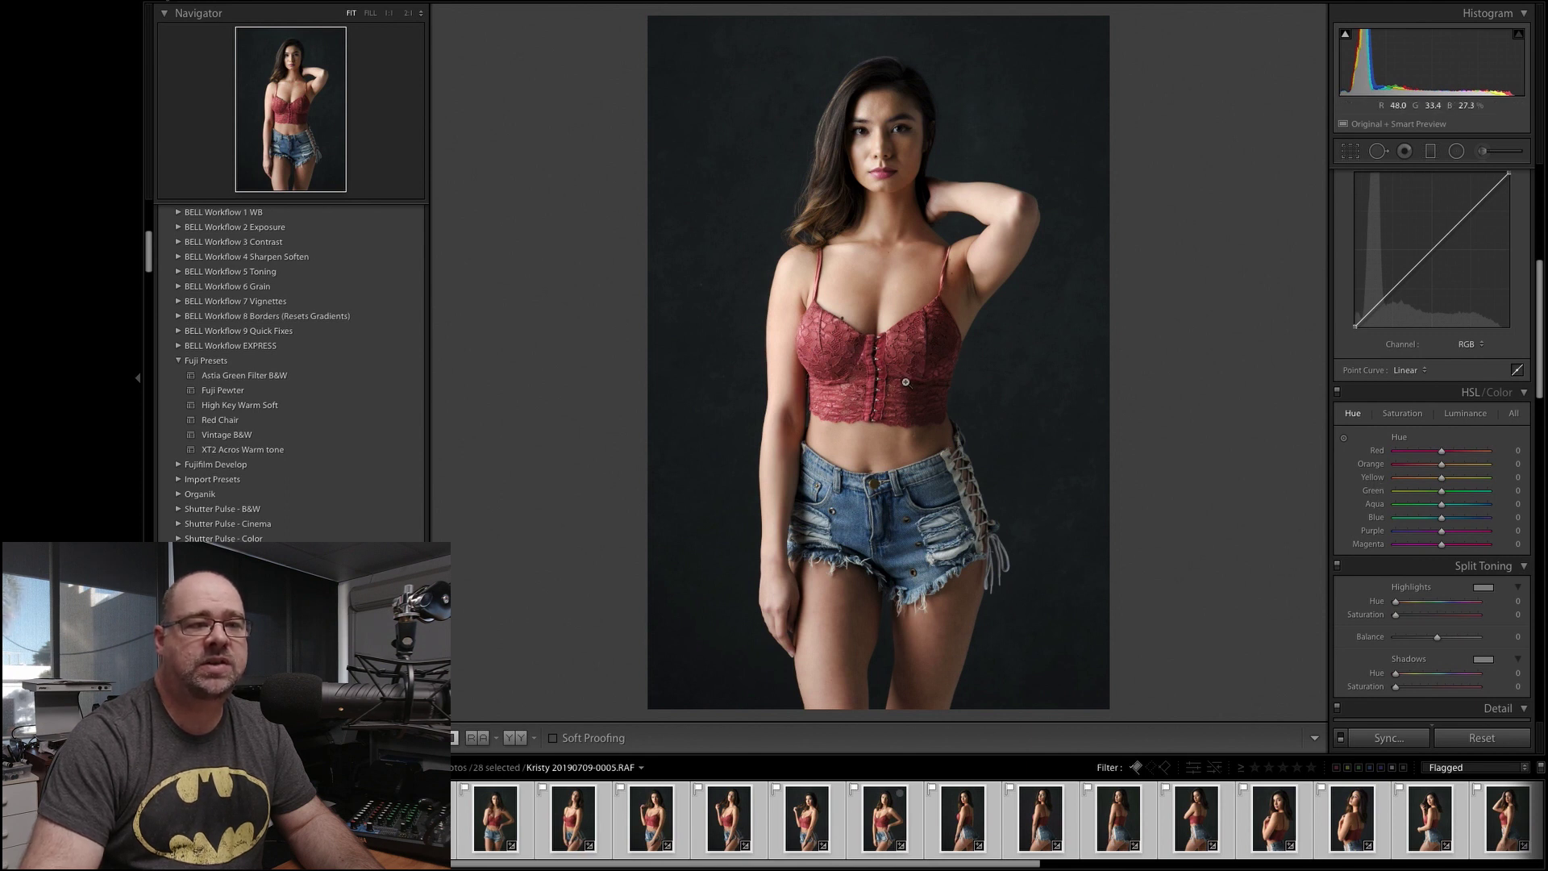
{"action": "left_click", "coordinate": [1403, 414]}
{"action": "left_click", "coordinate": [1344, 440]}
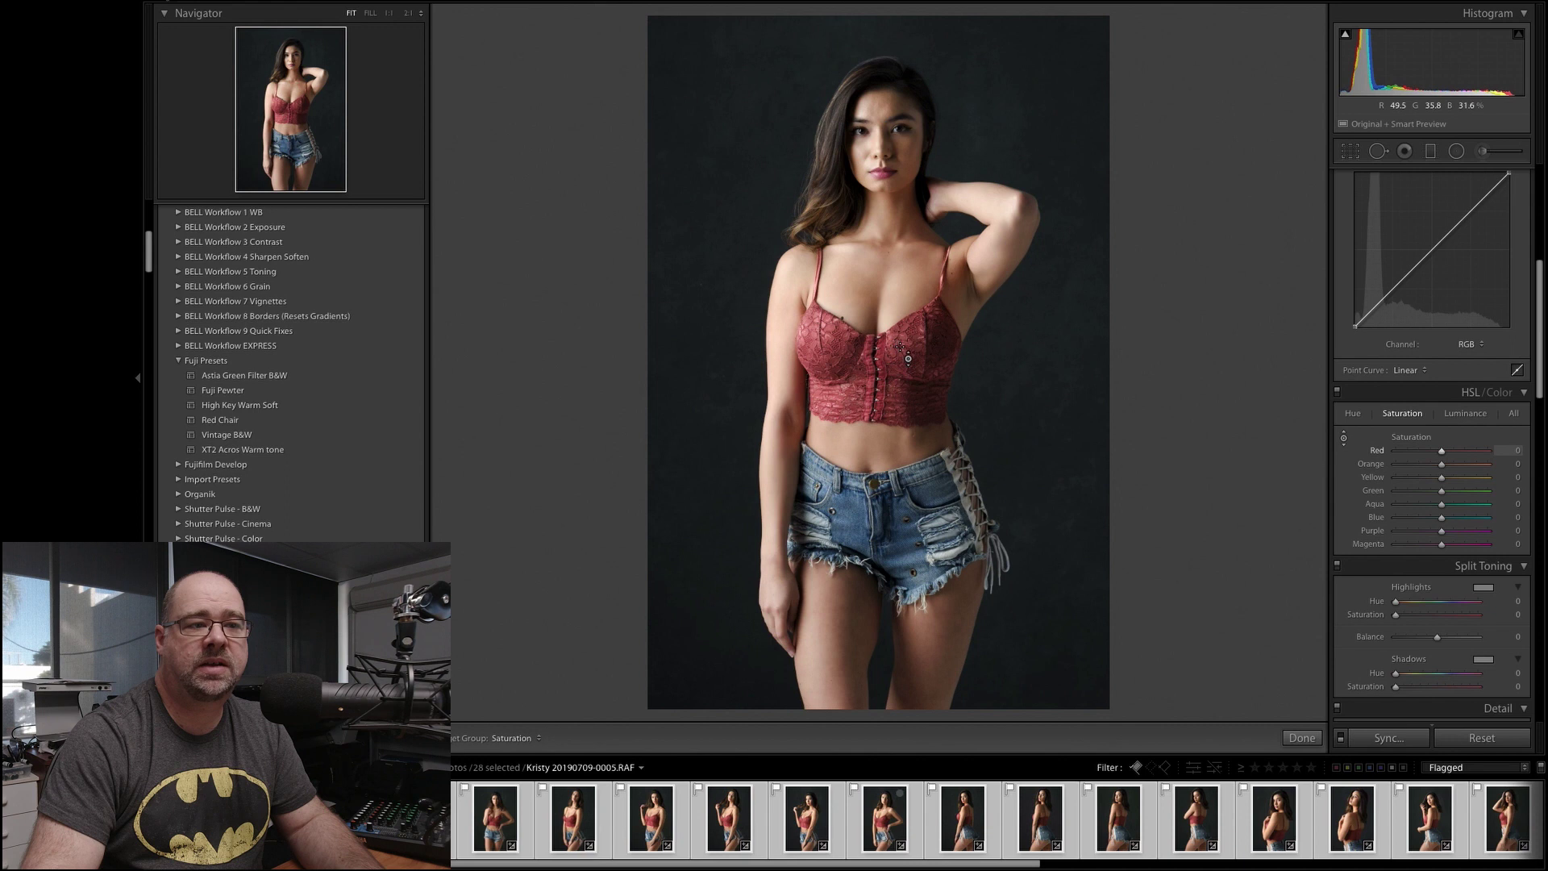
{"action": "left_click_drag", "start_coordinate": [879, 363], "coordinate": [878, 364]}
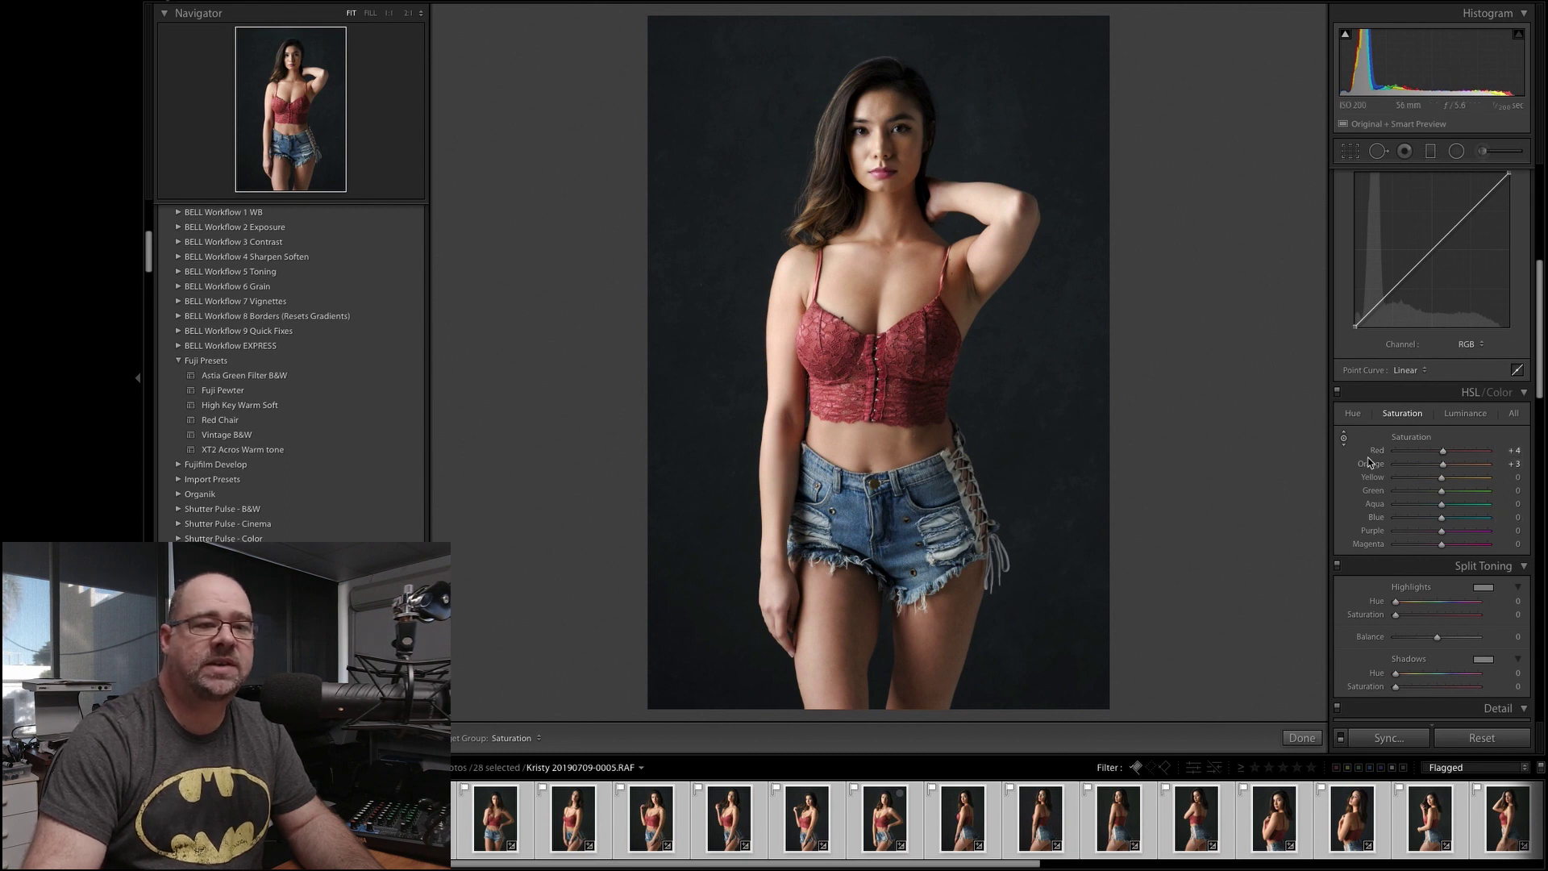
{"action": "left_click", "coordinate": [1343, 439]}
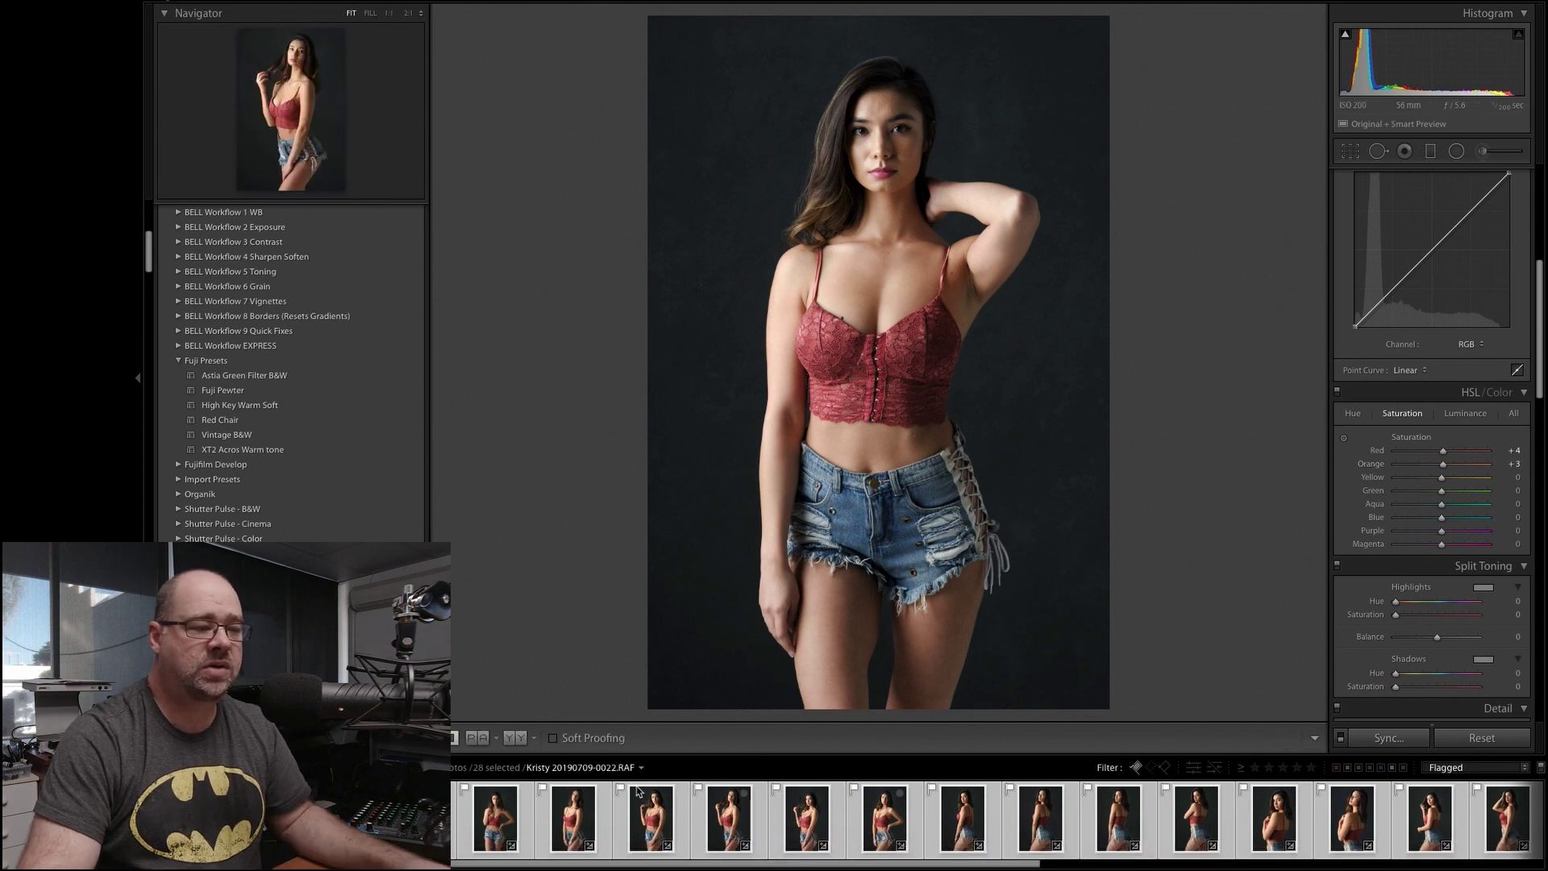
Step: Synchronize all settings except Local Adjustments, Spot Removal and Crop from photo 0005 to the 28 selected photos
{"action": "scroll", "coordinate": [1013, 850], "scroll_direction": "right", "scroll_amount": 5}
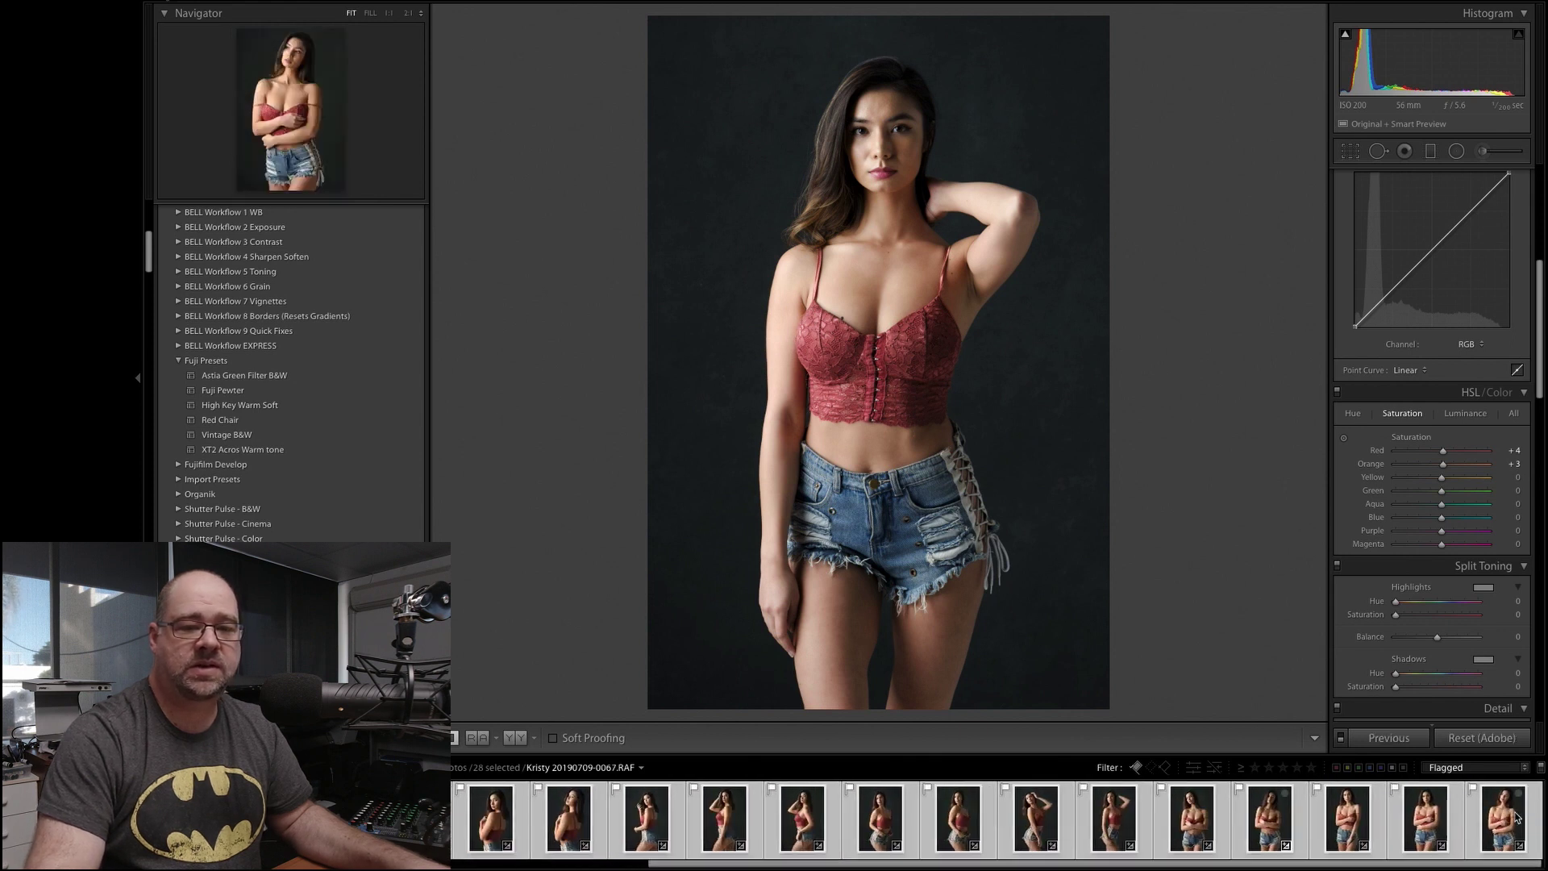
{"action": "left_click", "coordinate": [1388, 738]}
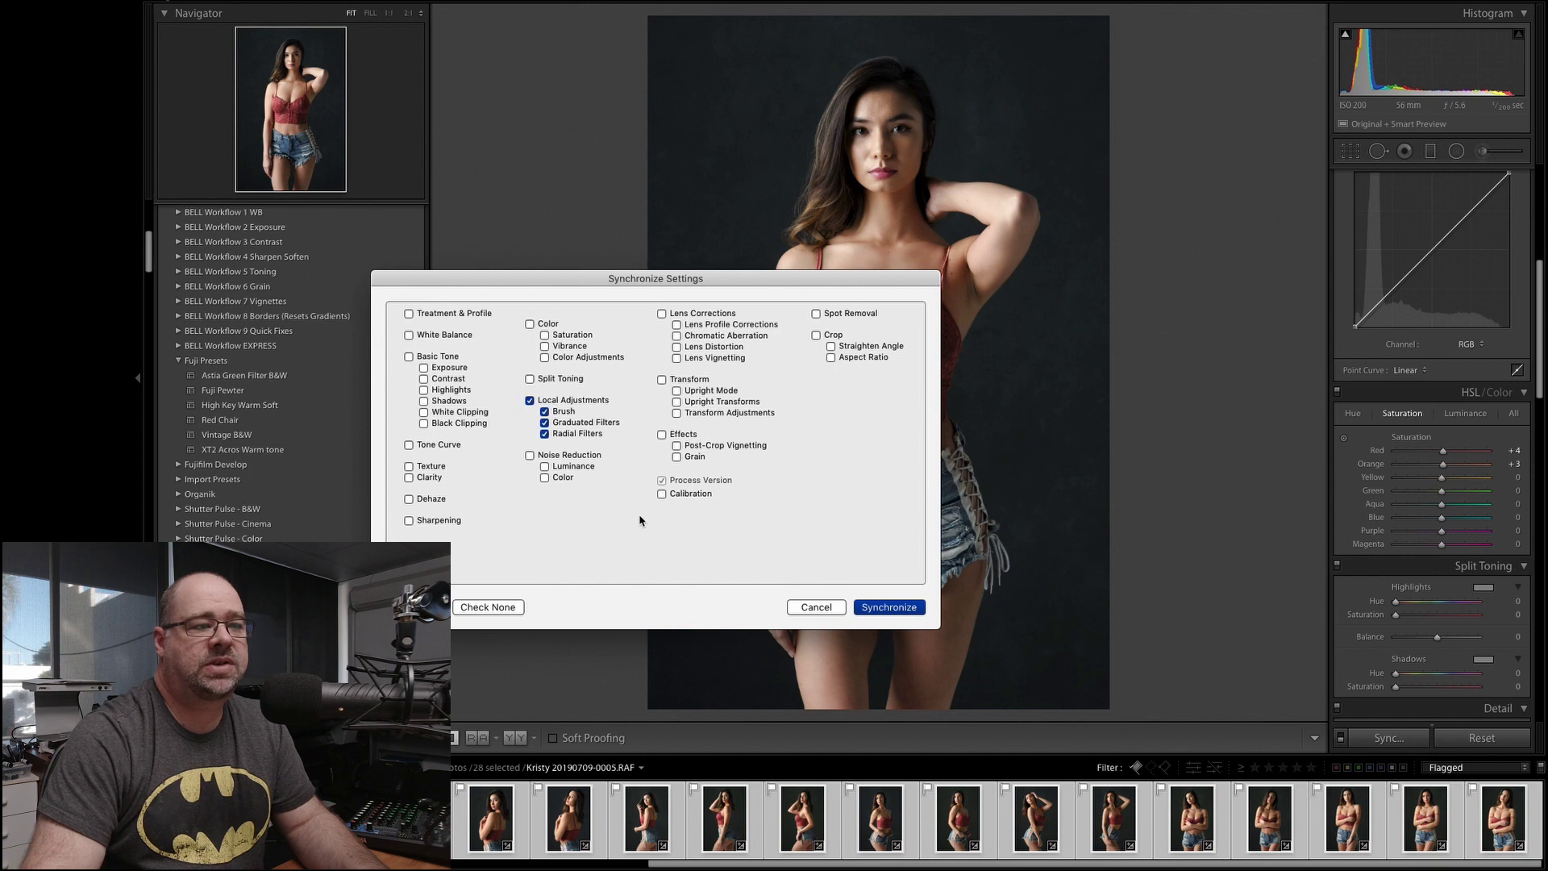
{"action": "left_click", "coordinate": [529, 401]}
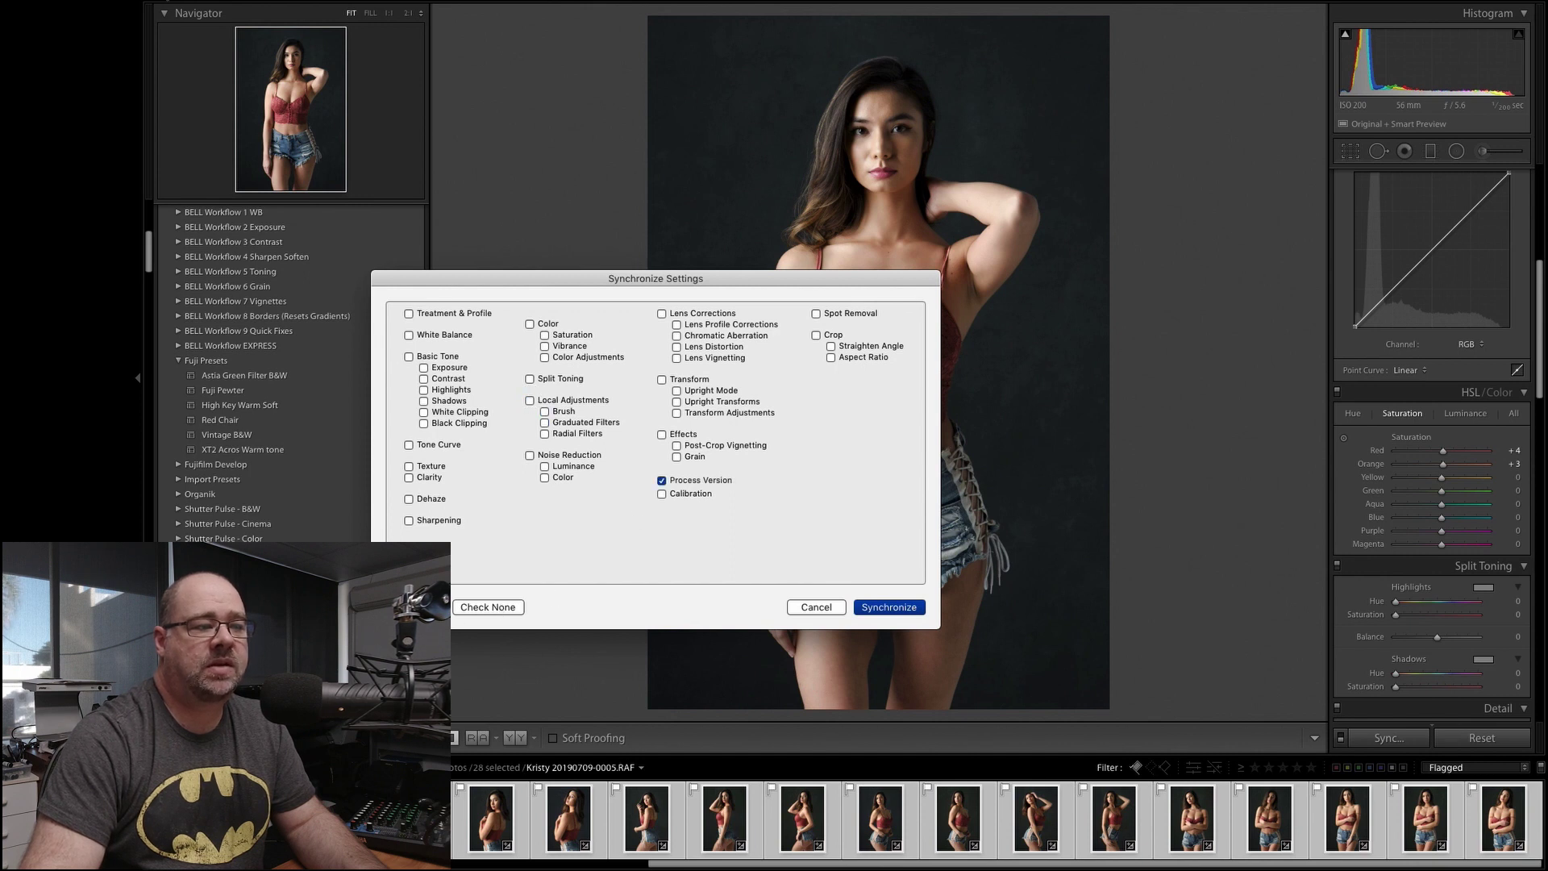
{"action": "left_click", "coordinate": [416, 607]}
{"action": "left_click", "coordinate": [529, 400]}
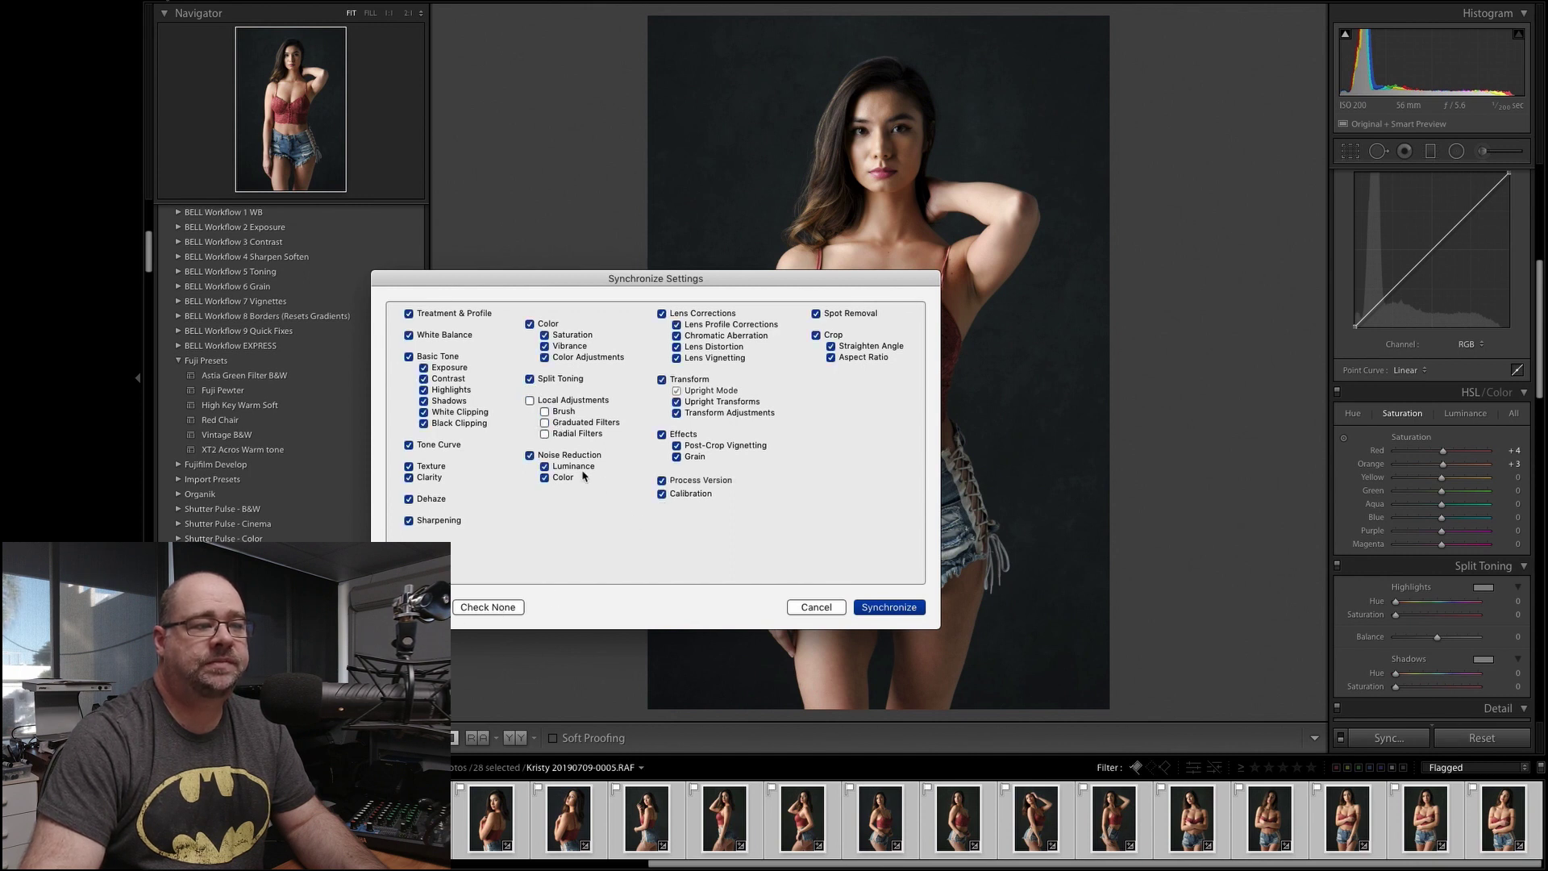
{"action": "left_click", "coordinate": [816, 314]}
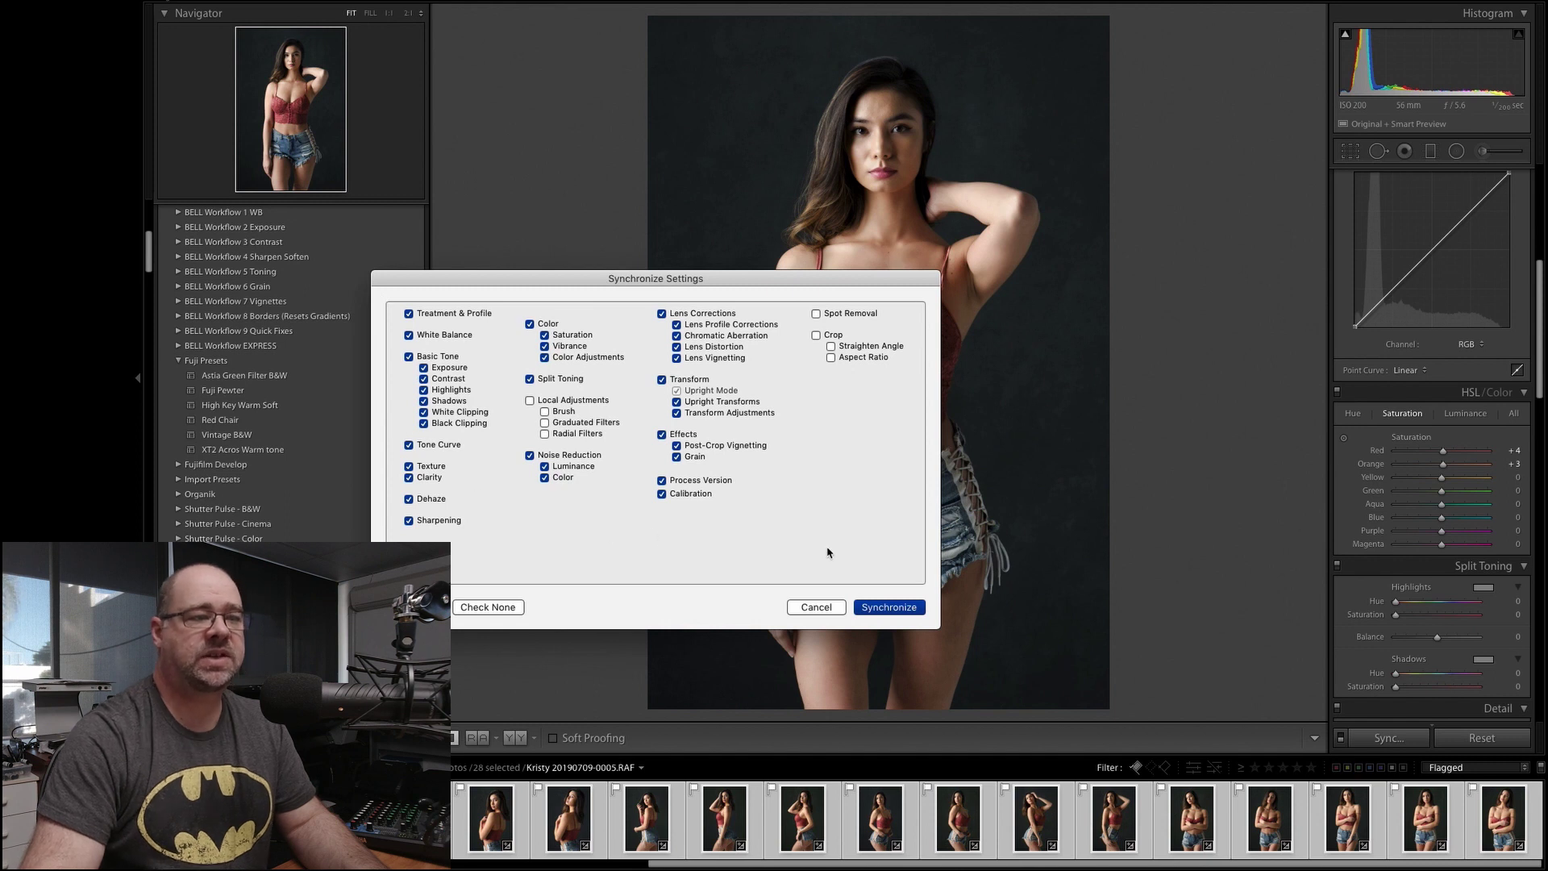
{"action": "left_click", "coordinate": [901, 610]}
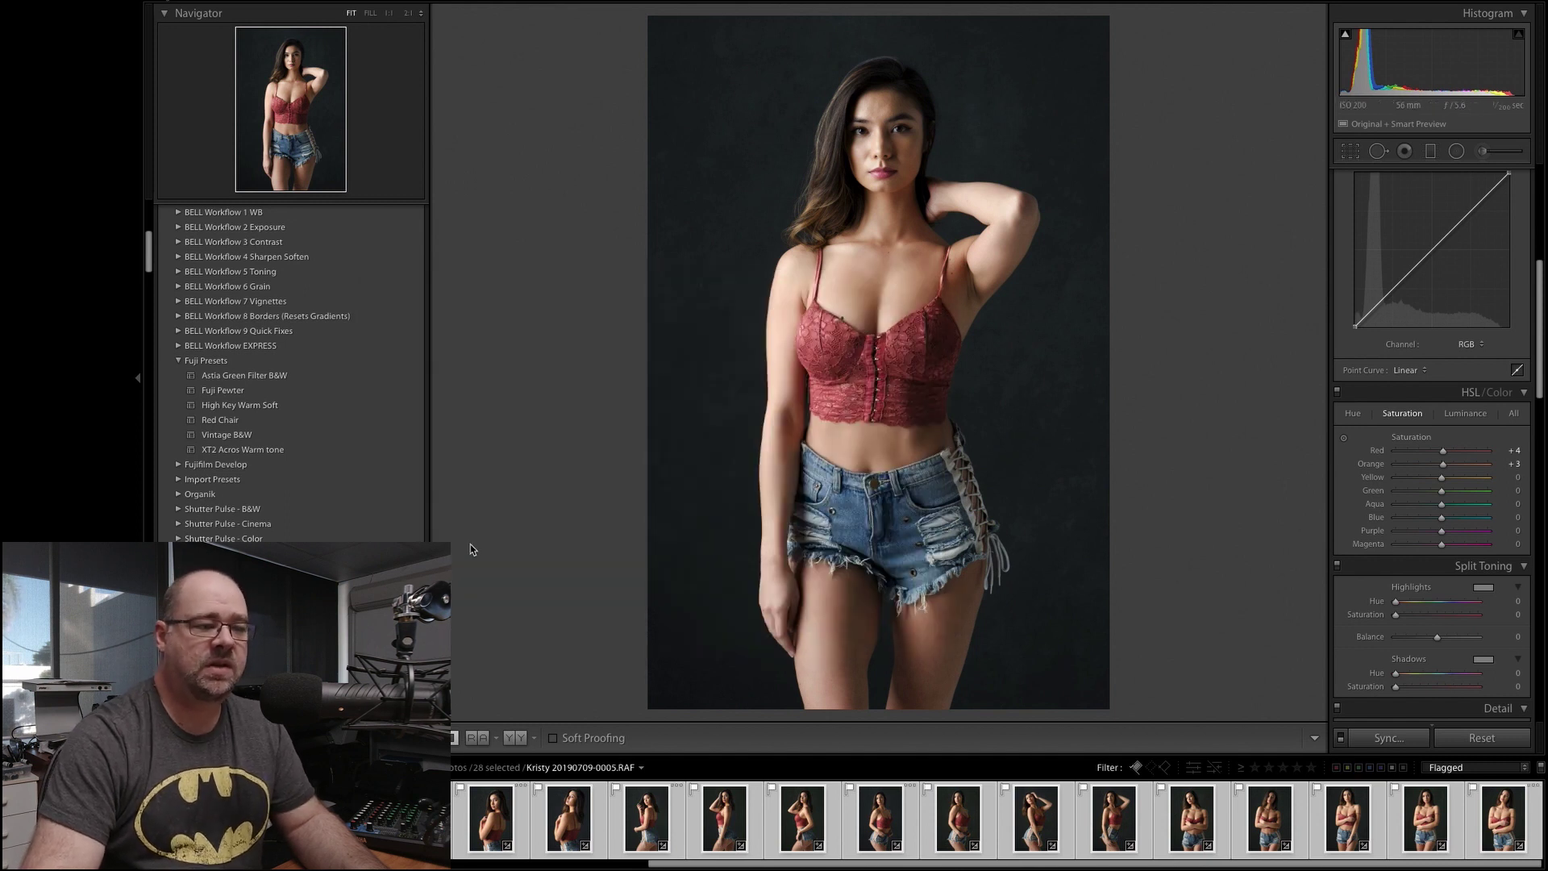
Step: Review the synced look on the early photos and examine the facial skin on photo 0022 at 1:1
{"action": "scroll", "coordinate": [496, 814], "scroll_direction": "up", "scroll_amount": 5}
{"action": "scroll", "coordinate": [496, 814], "scroll_direction": "up", "scroll_amount": 1}
{"action": "left_click", "coordinate": [496, 814]}
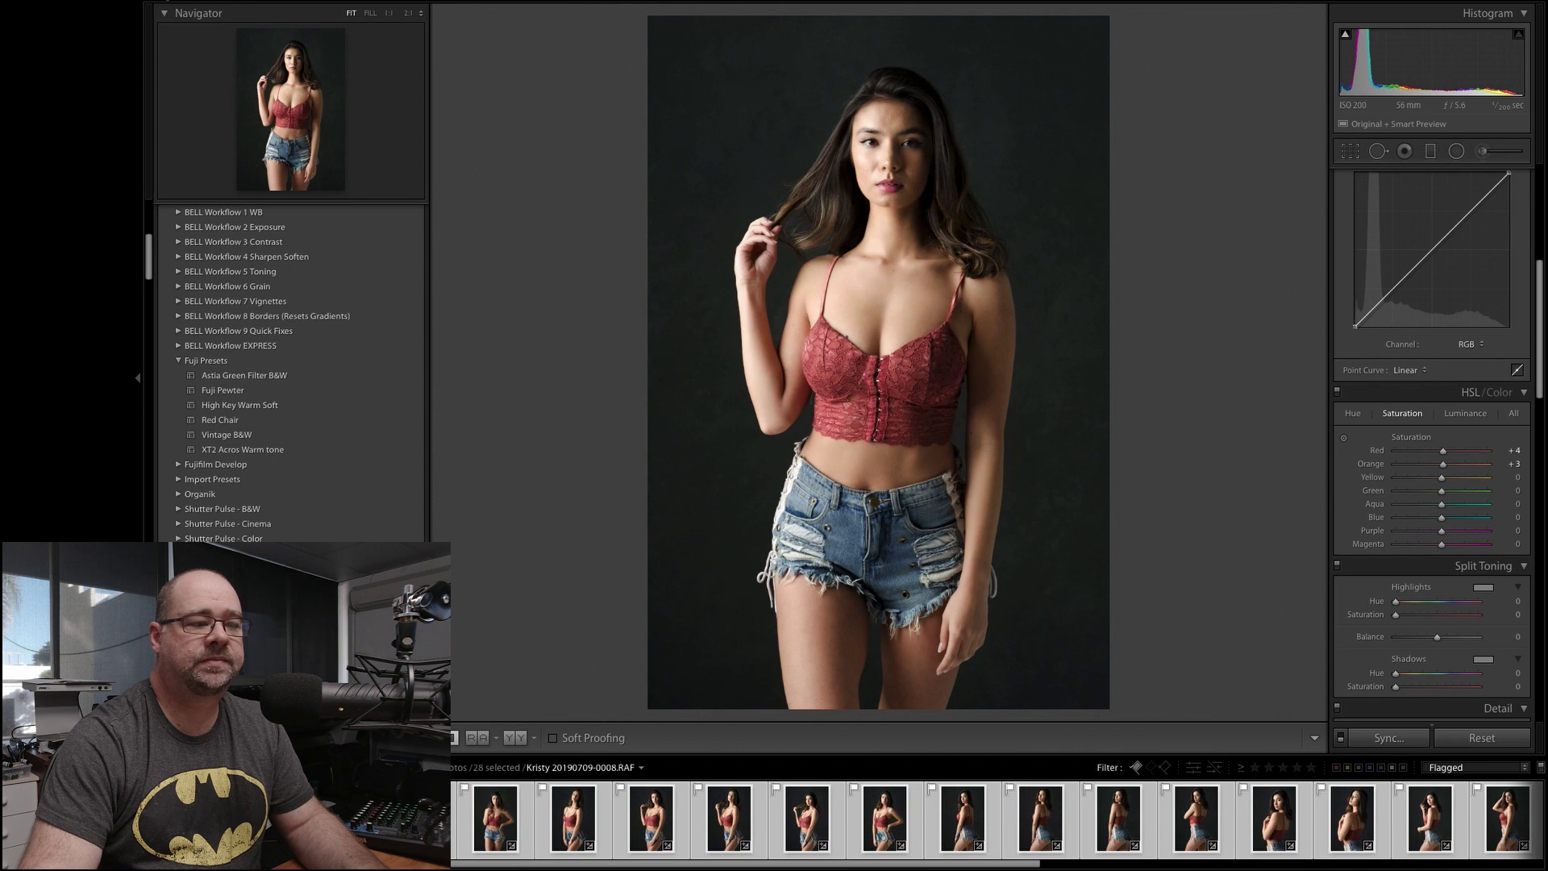
{"action": "key", "text": "Right"}
{"action": "left_click", "coordinate": [509, 830]}
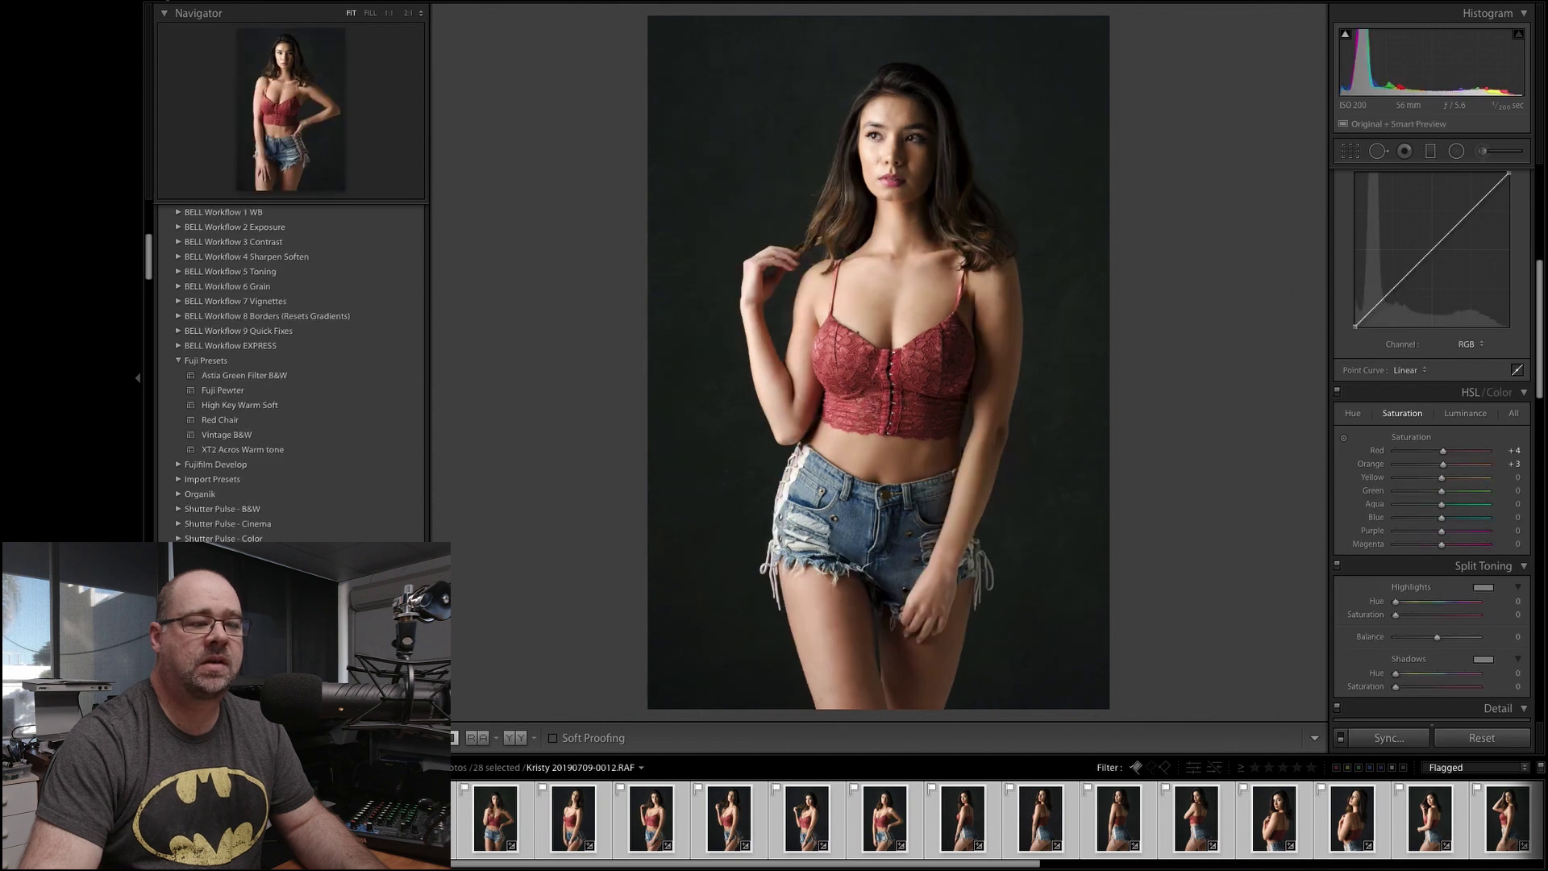
{"action": "left_click", "coordinate": [721, 826]}
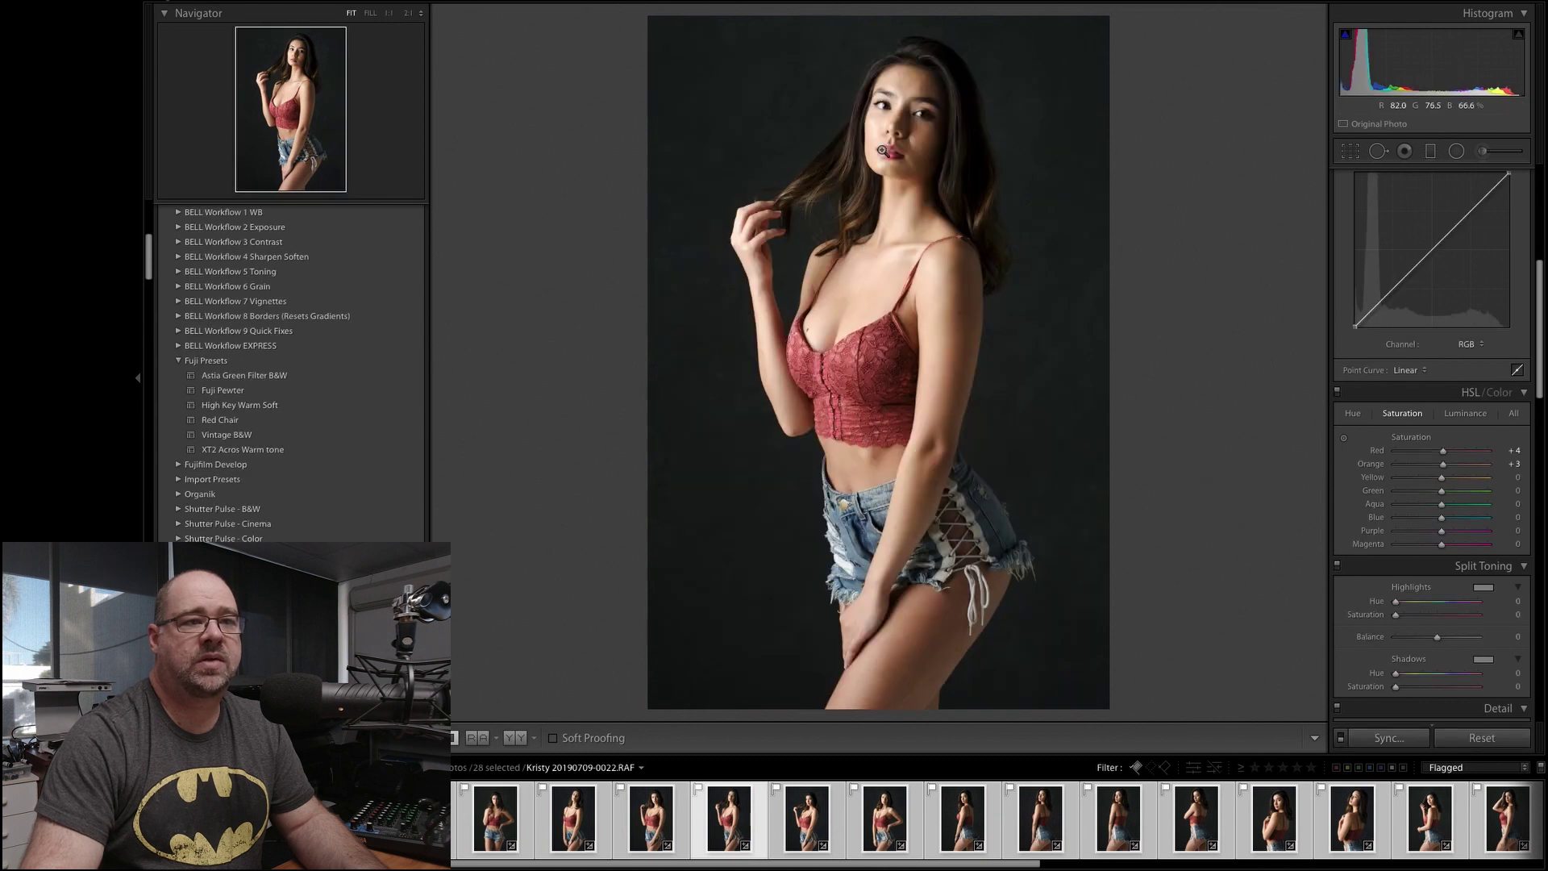
{"action": "left_click", "coordinate": [887, 110]}
{"action": "left_click_drag", "start_coordinate": [875, 279], "coordinate": [833, 403]}
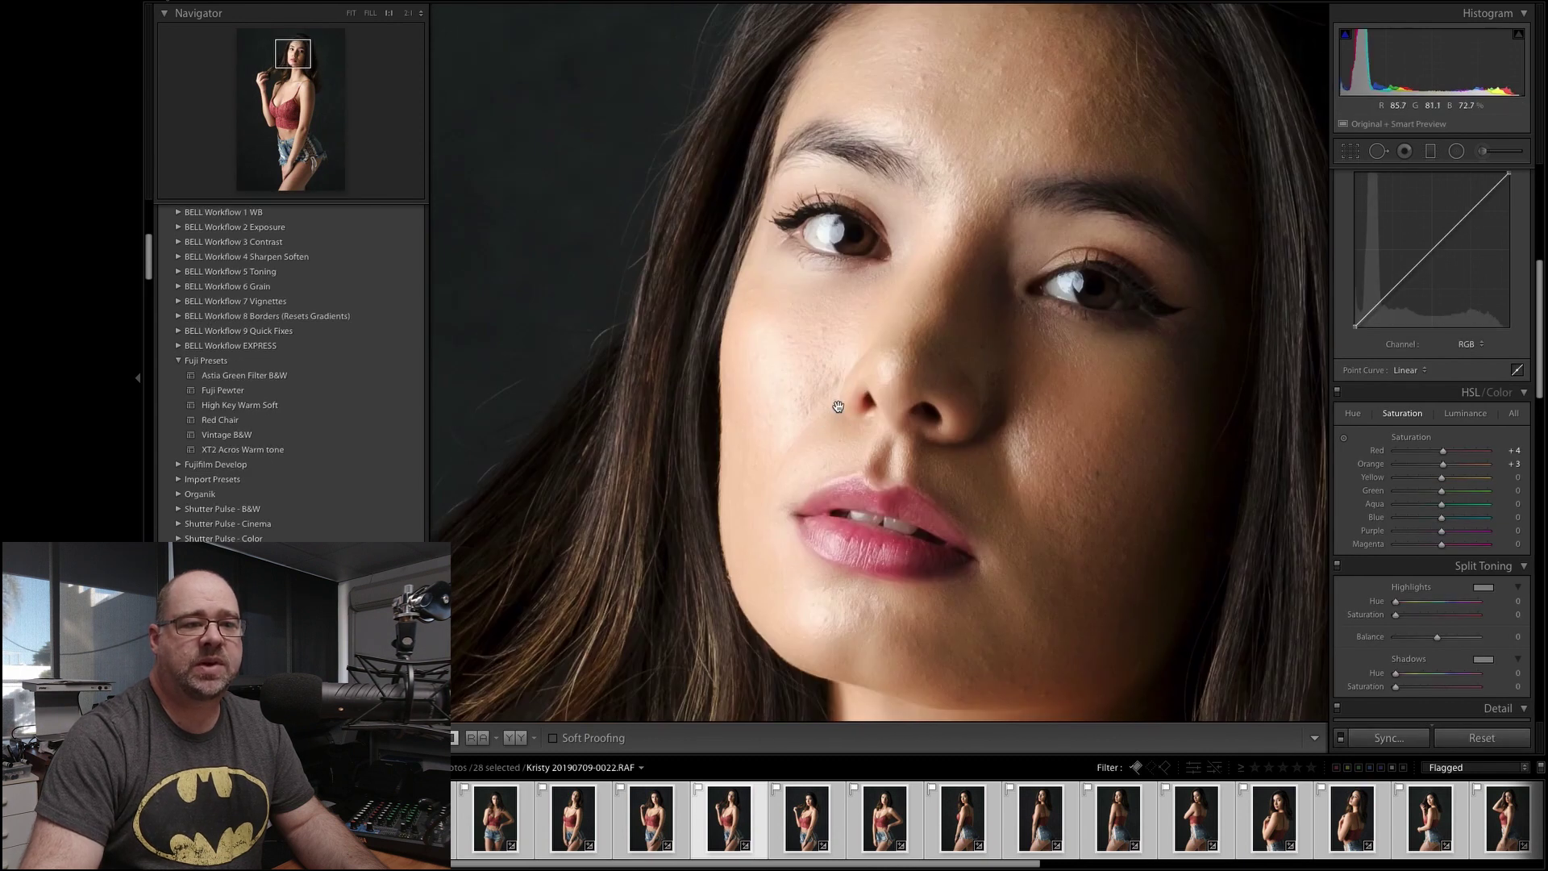
{"action": "left_click", "coordinate": [838, 406]}
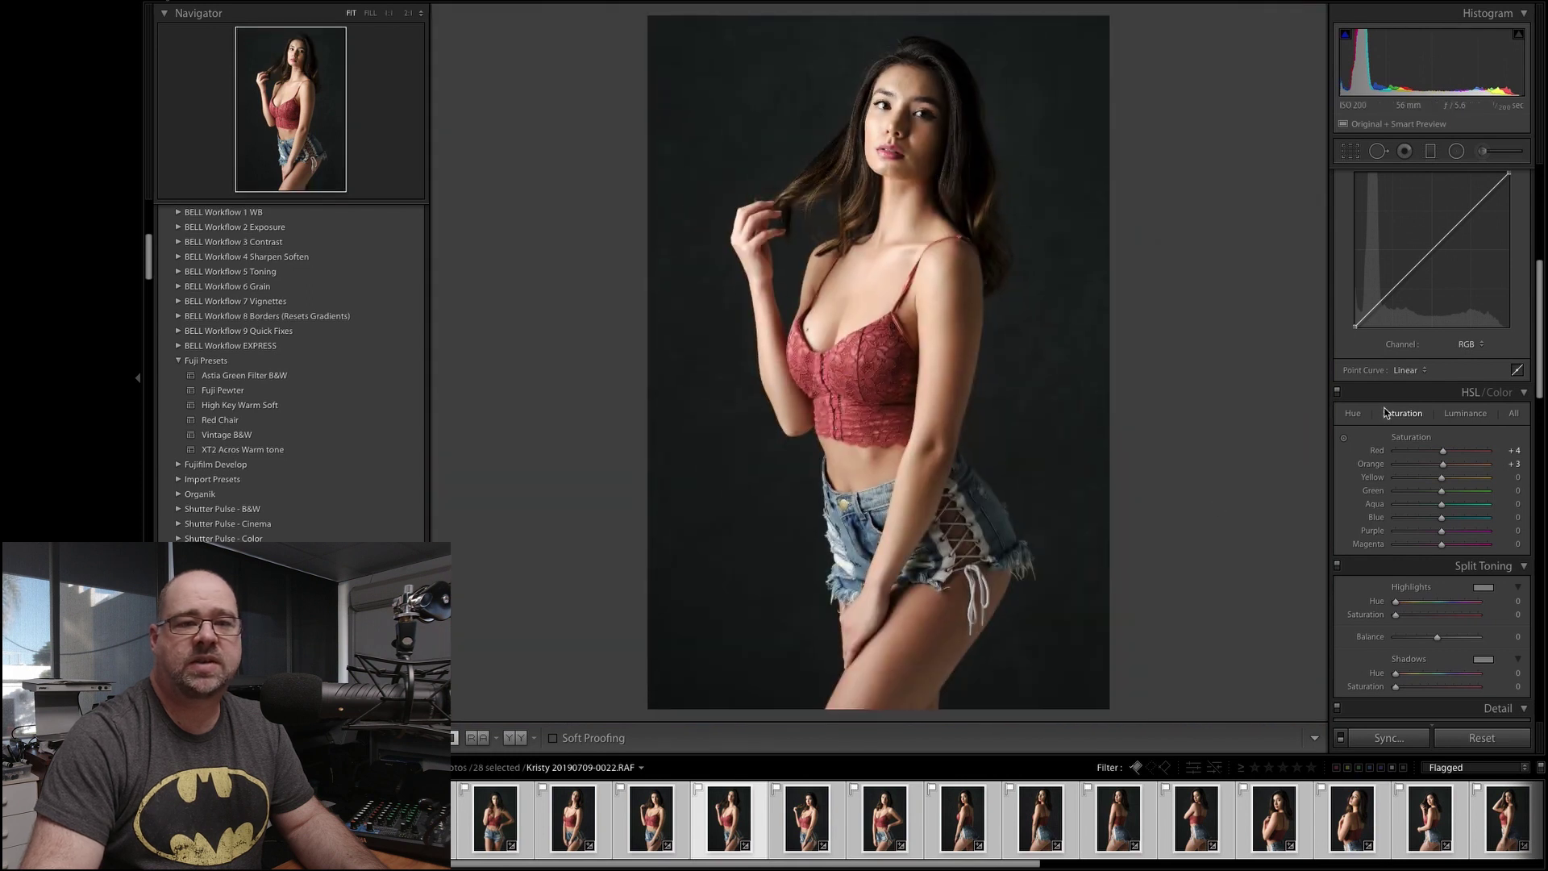
Step: Set the Exposure of photo 0022 to -0.10 and fine-tune the Exposure on the two photos following it
{"action": "scroll", "coordinate": [1385, 413], "scroll_direction": "up", "scroll_amount": 8}
{"action": "left_click_drag", "start_coordinate": [1439, 322], "coordinate": [1435, 323]}
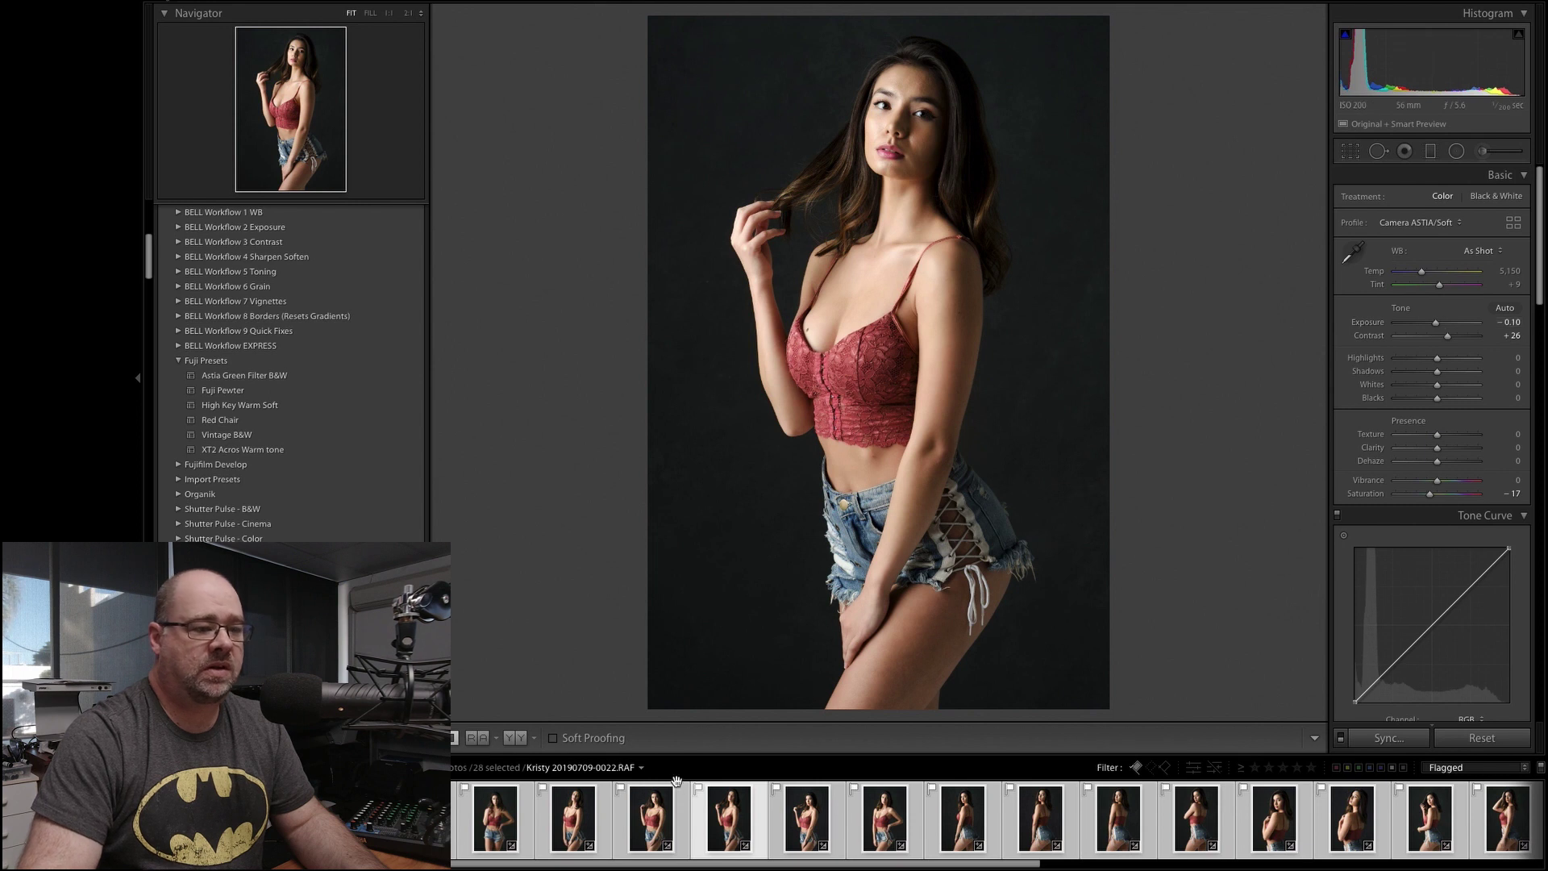
{"action": "left_click", "coordinate": [824, 818]}
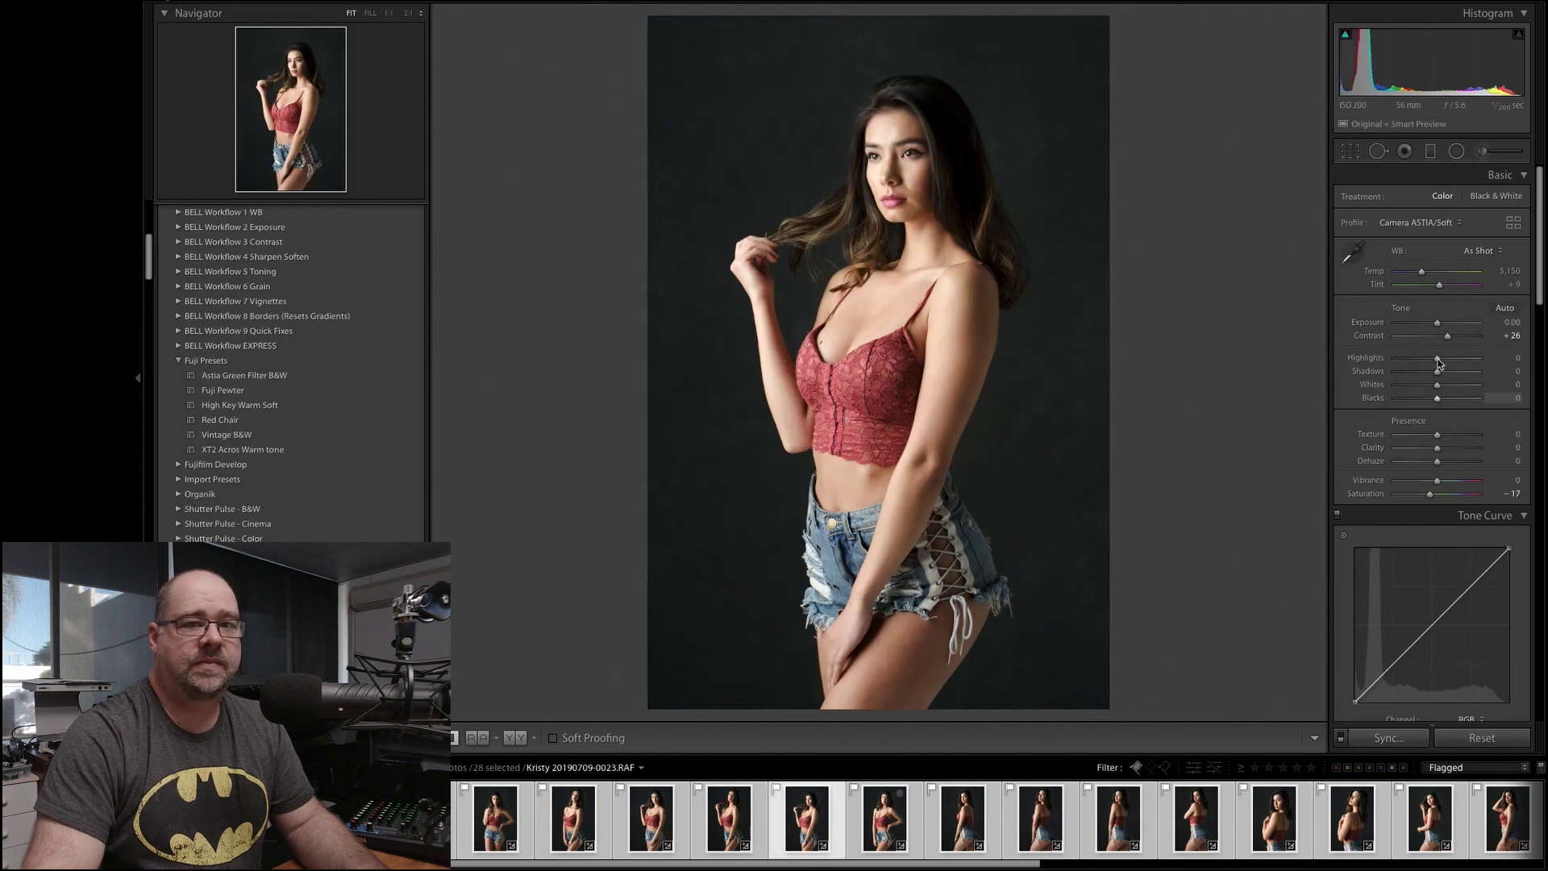
{"action": "left_click", "coordinate": [1436, 323]}
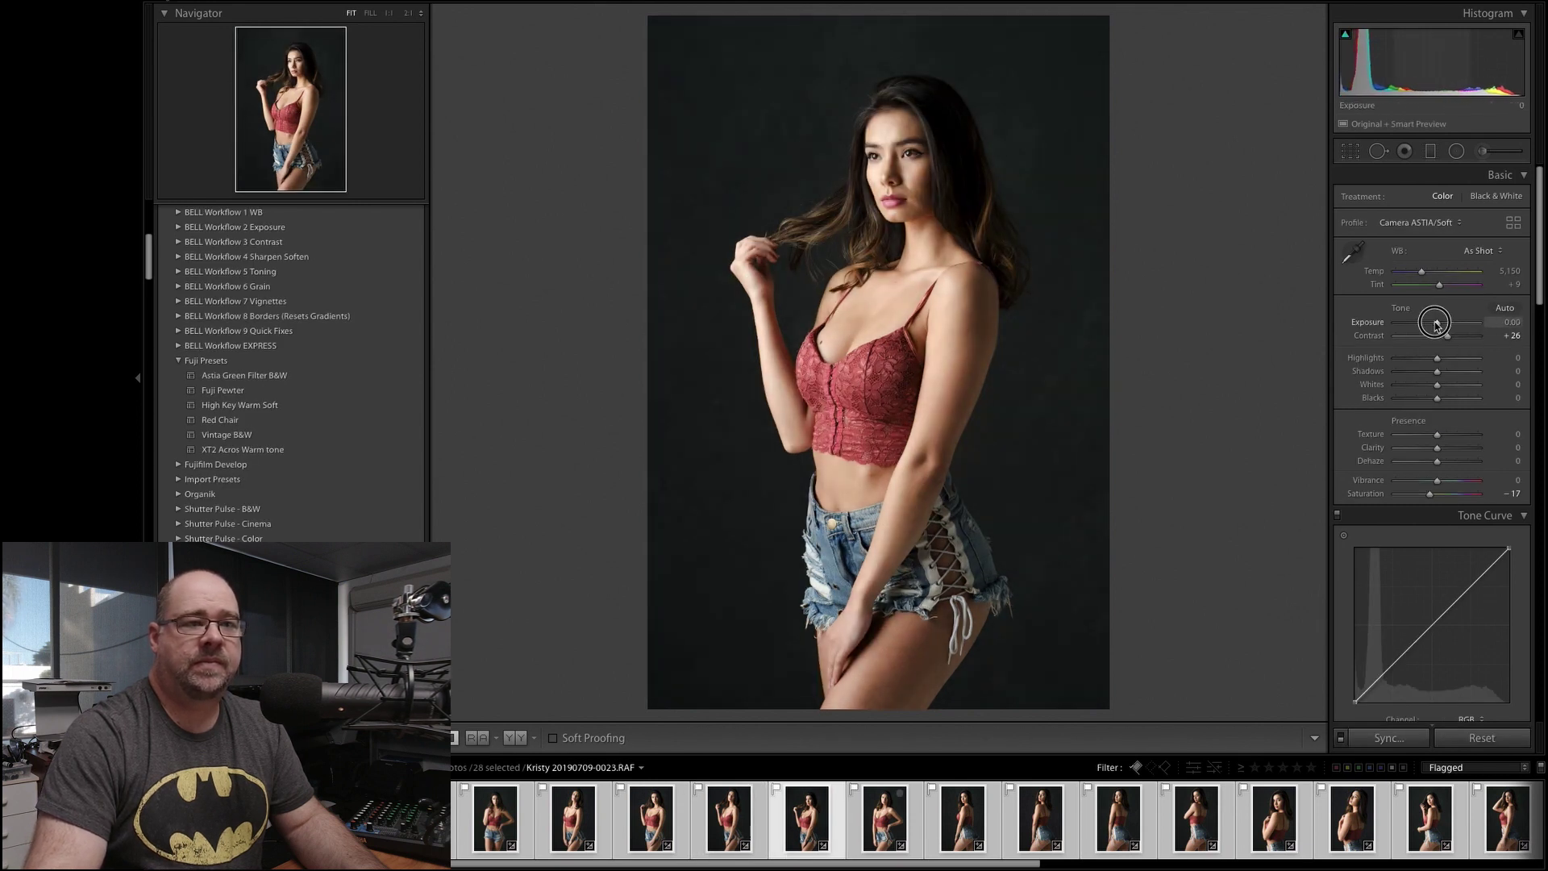
{"action": "left_click", "coordinate": [887, 824]}
{"action": "left_click", "coordinate": [1435, 323]}
Step: Check exposure and color consistency on the remaining photos in the filmstrip, ending with 0067
{"action": "left_click", "coordinate": [1022, 830]}
{"action": "left_click", "coordinate": [1120, 824]}
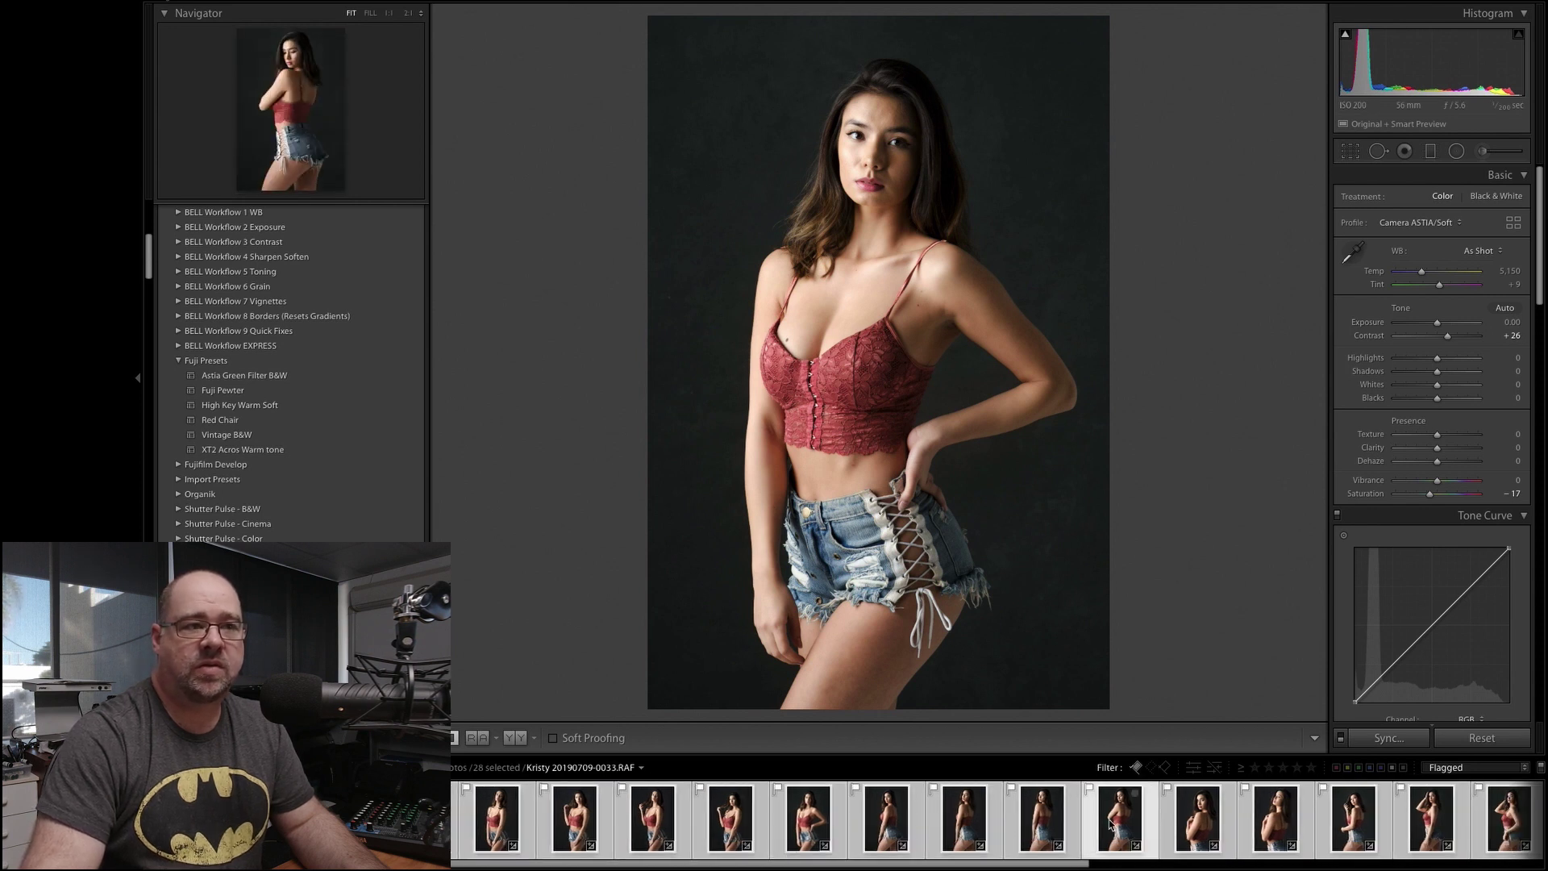
{"action": "left_click", "coordinate": [1219, 828]}
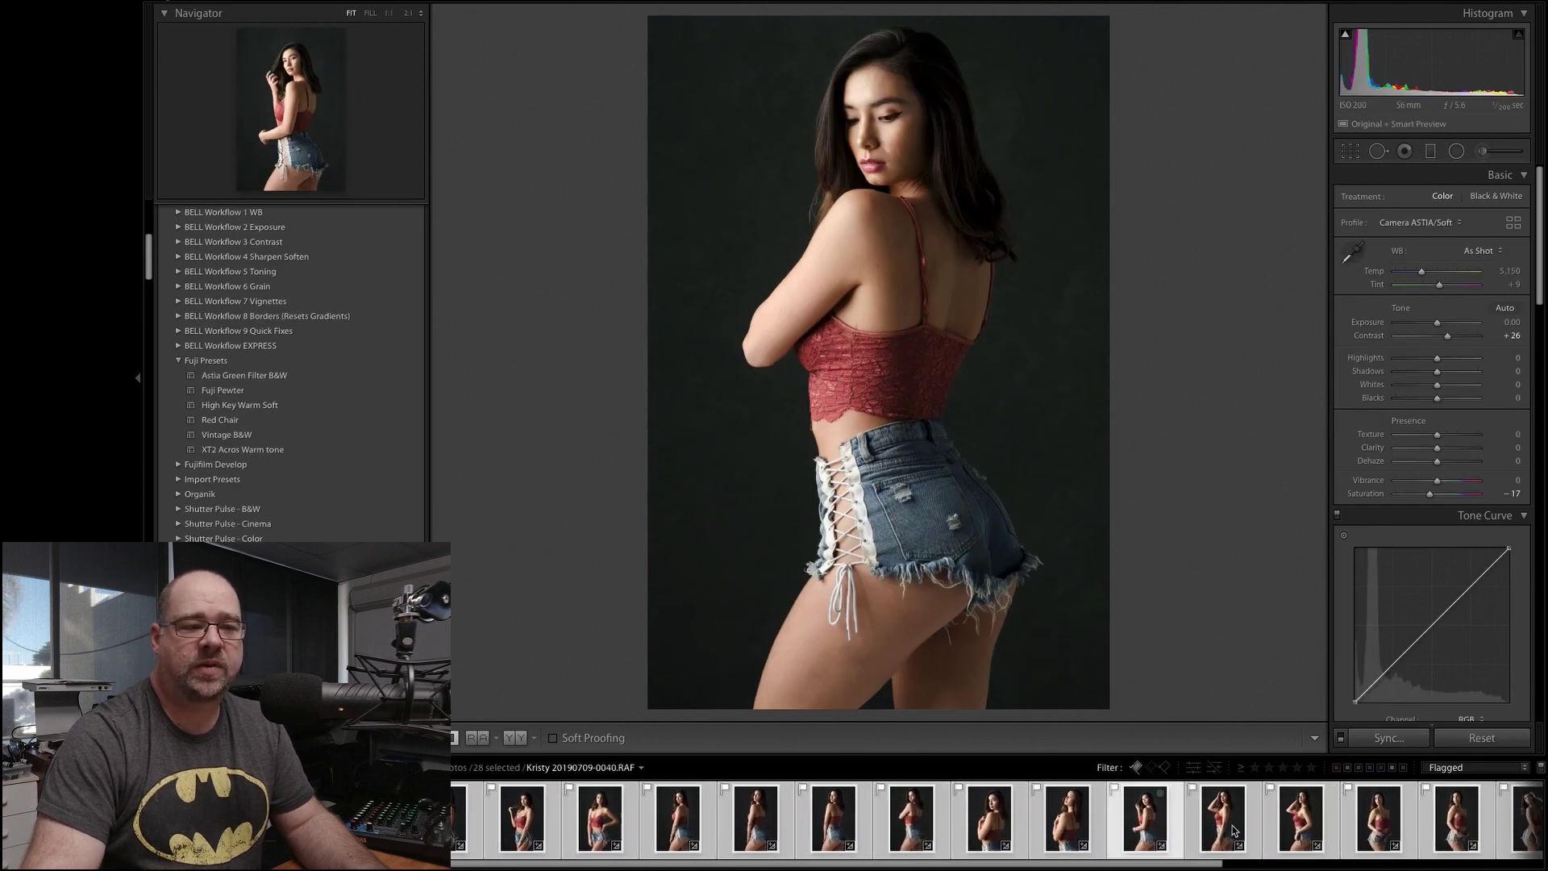
{"action": "left_click", "coordinate": [1226, 828]}
{"action": "left_click", "coordinate": [1226, 829]}
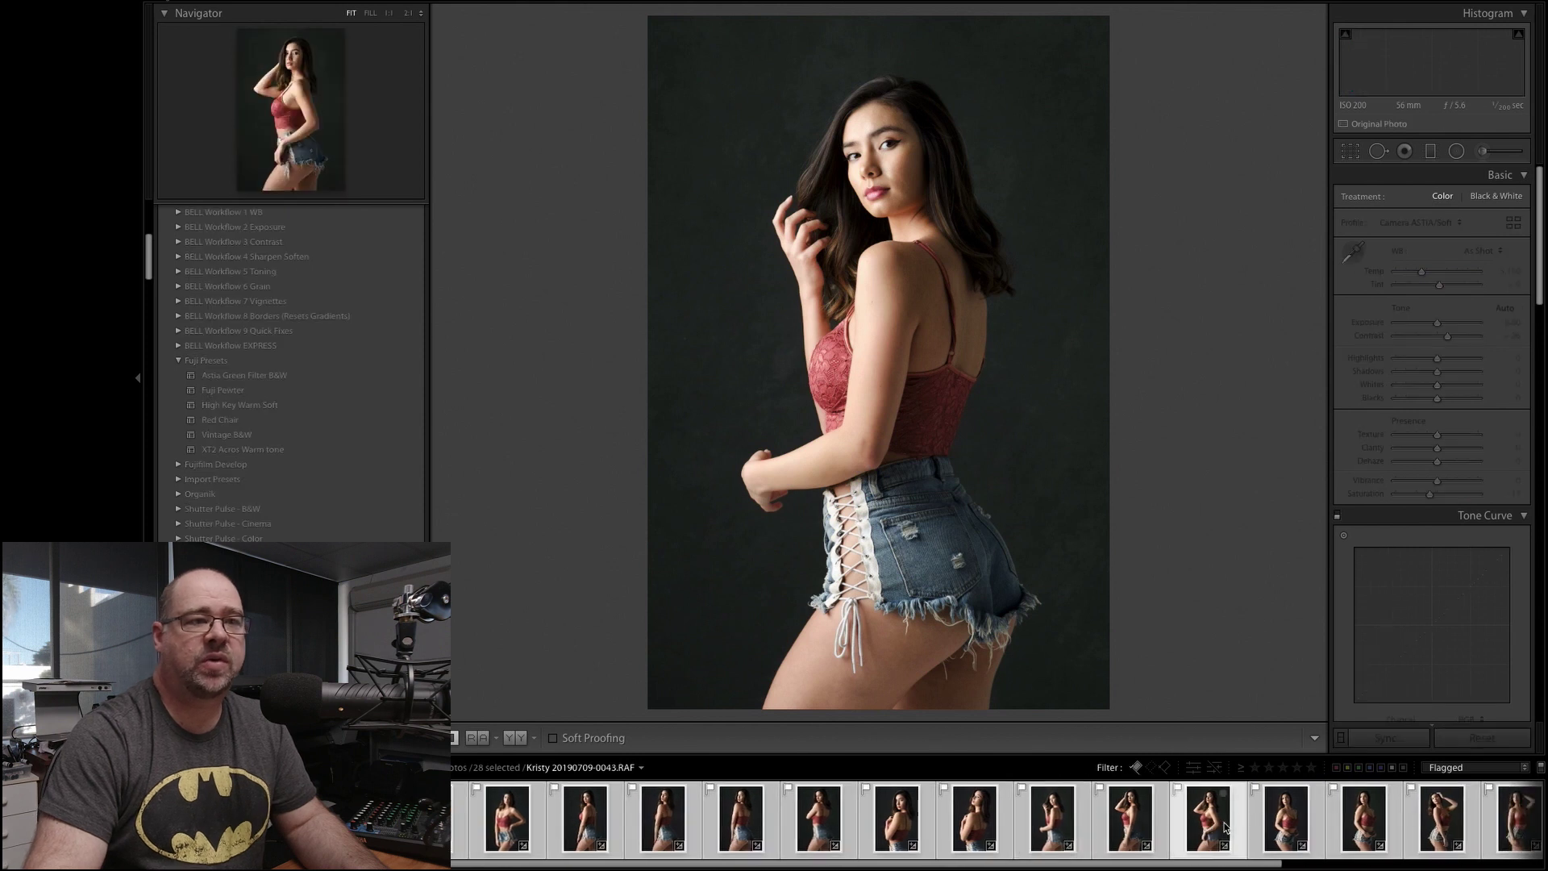
{"action": "left_click", "coordinate": [1274, 829]}
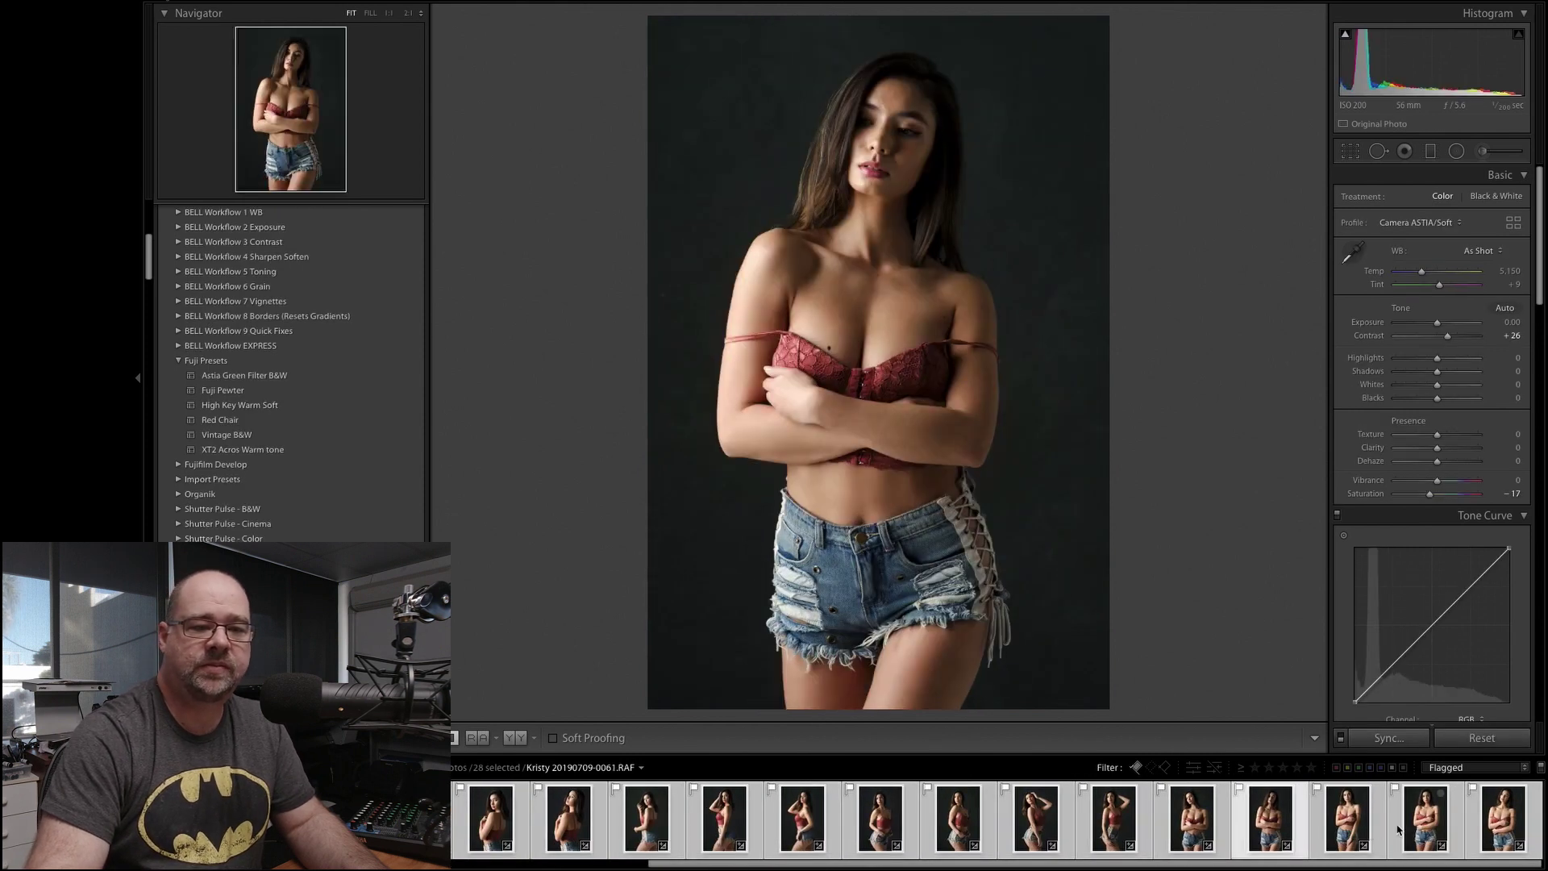
{"action": "left_click", "coordinate": [1437, 823]}
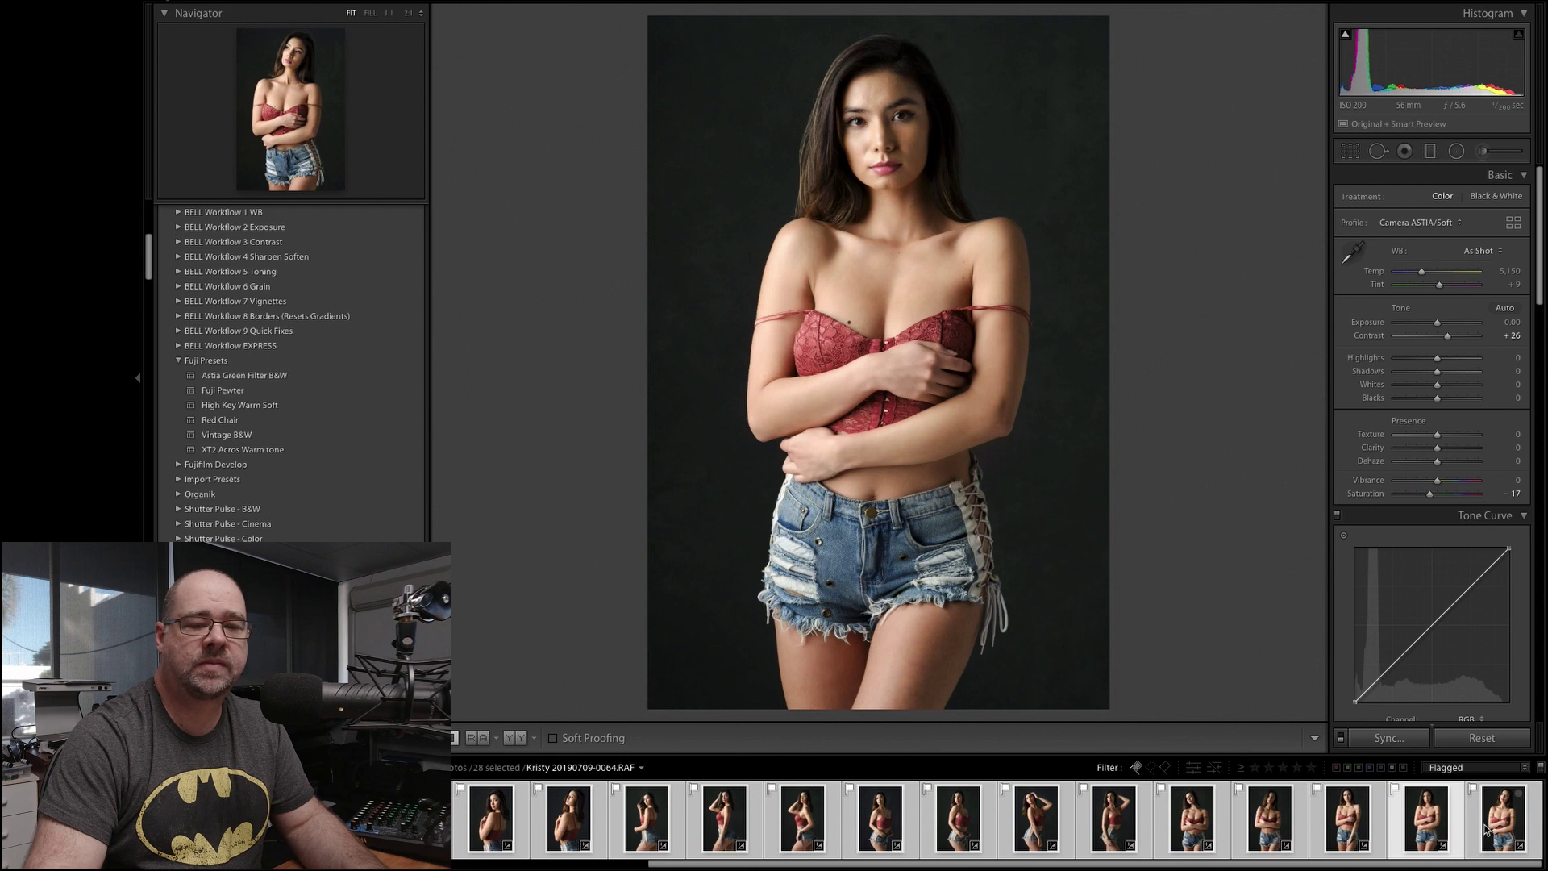
{"action": "left_click", "coordinate": [1519, 824]}
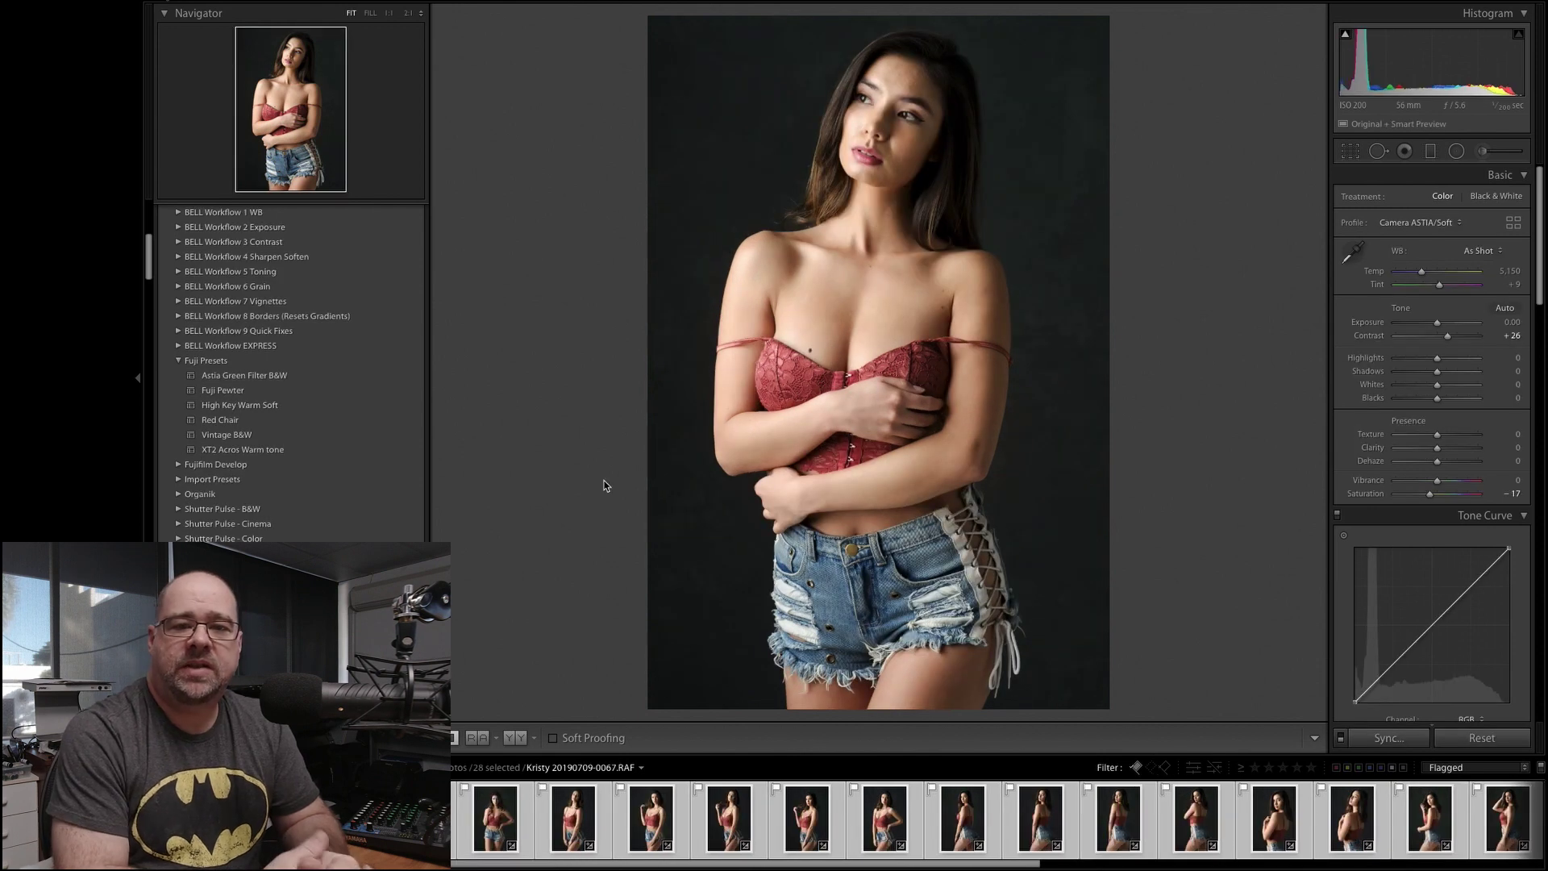